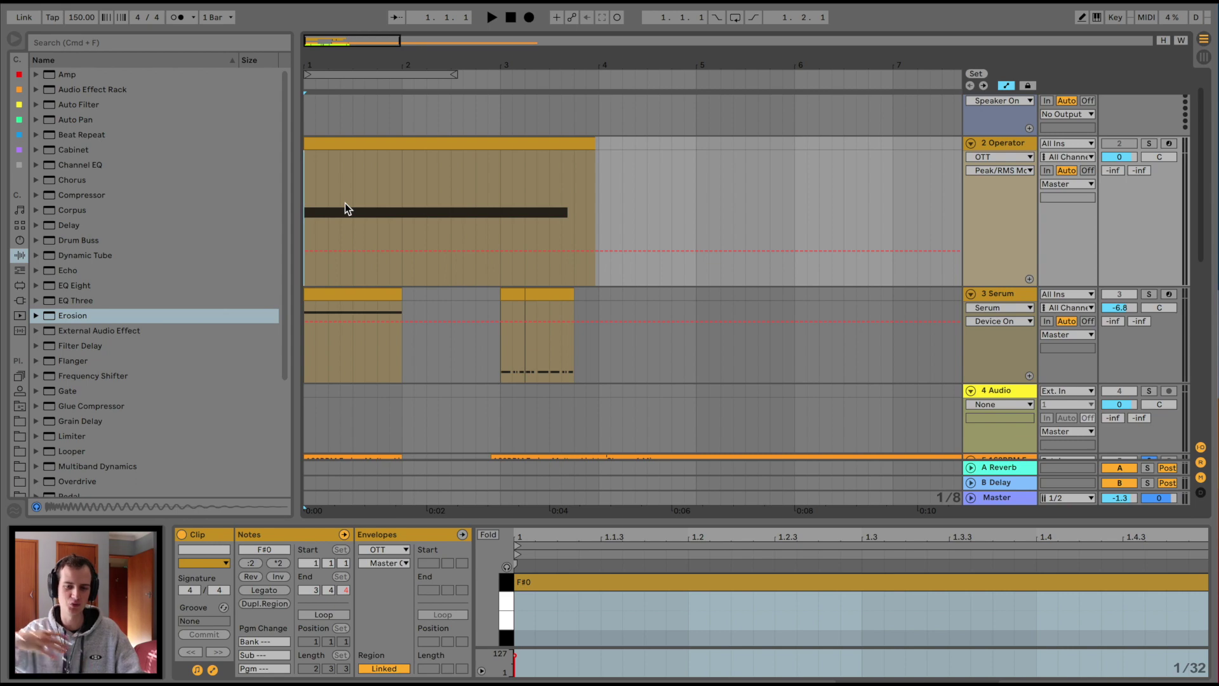
# - Play the Molten Lights vocal clip on track 5 from the start of bar 1
pyautogui.scroll(-5, 345, 204)
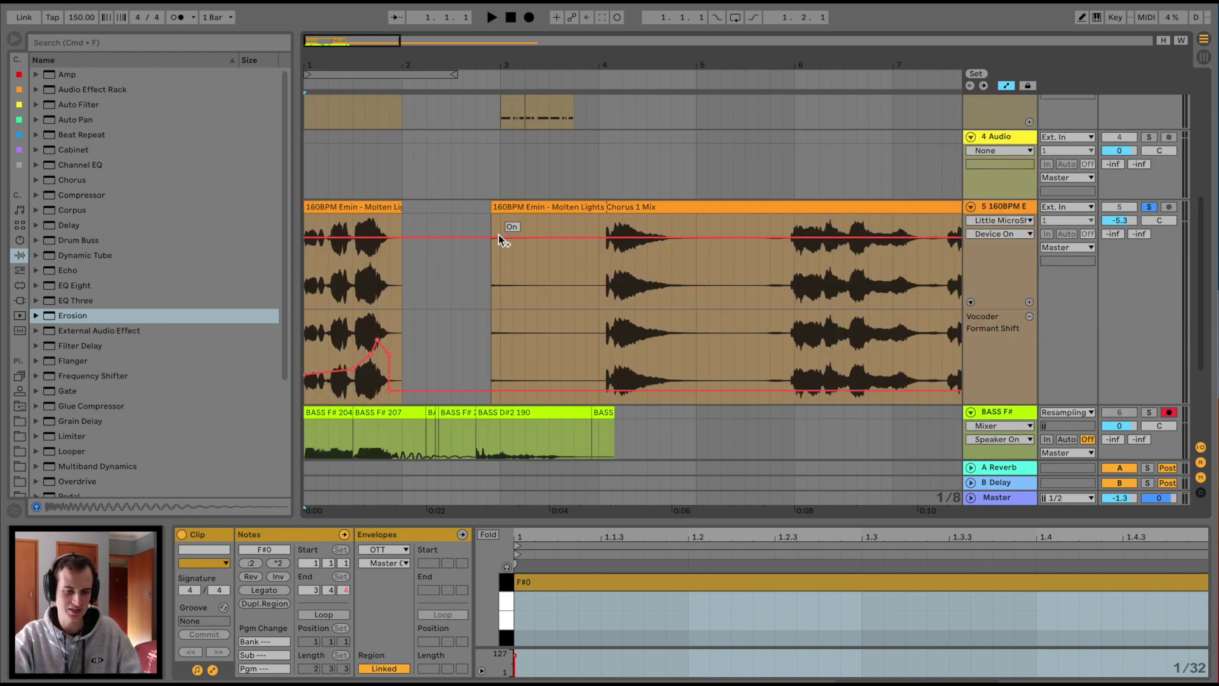
pyautogui.click(326, 204)
pyautogui.press('space')
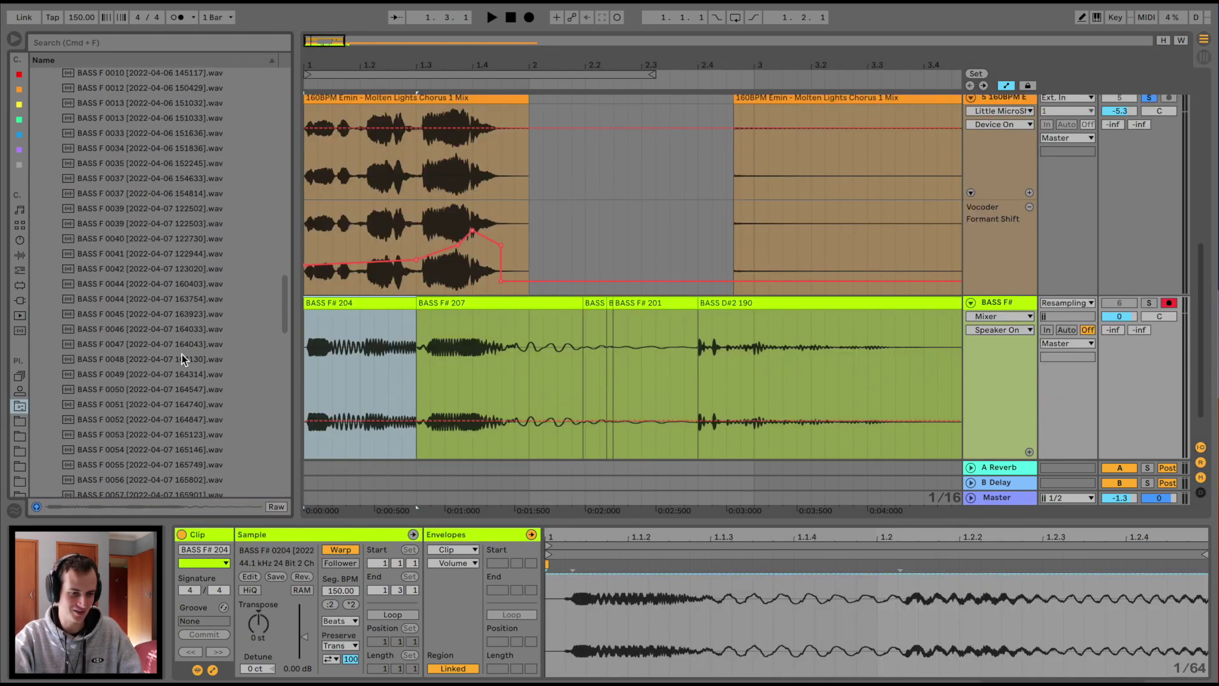
# - Browse the recorded BASS F and BASS F# one-shot samples and audition several of them
pyautogui.scroll(-15, 182, 359)
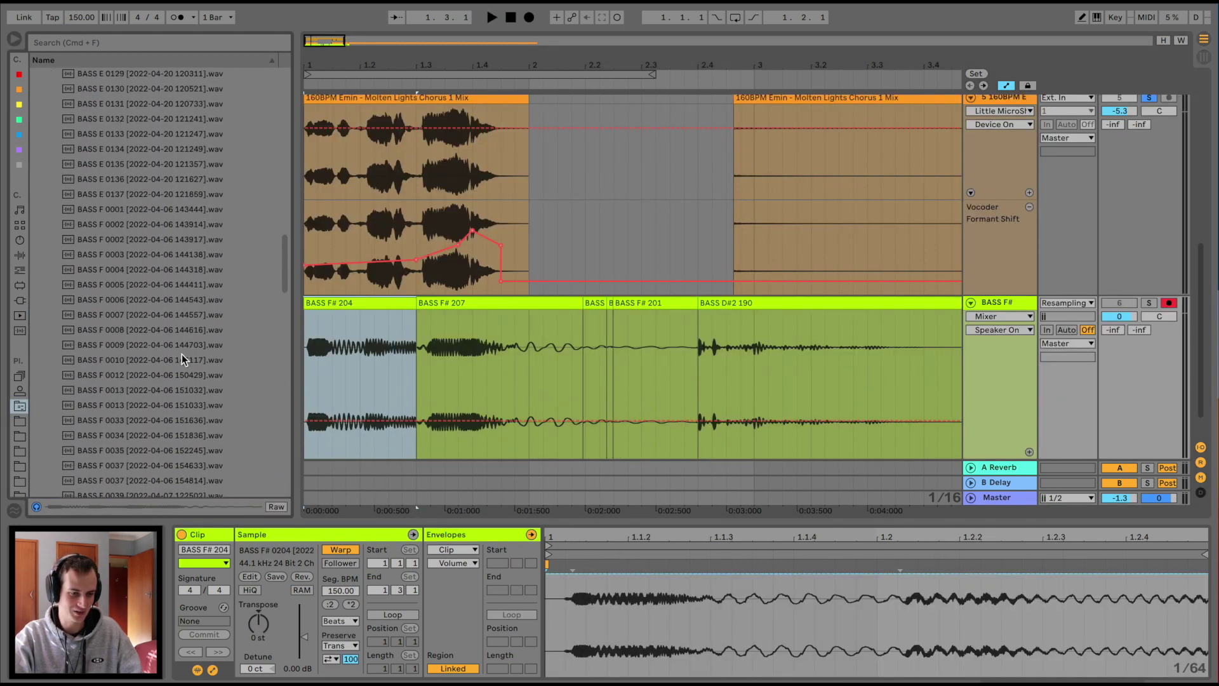
pyautogui.click(182, 359)
pyautogui.click(158, 404)
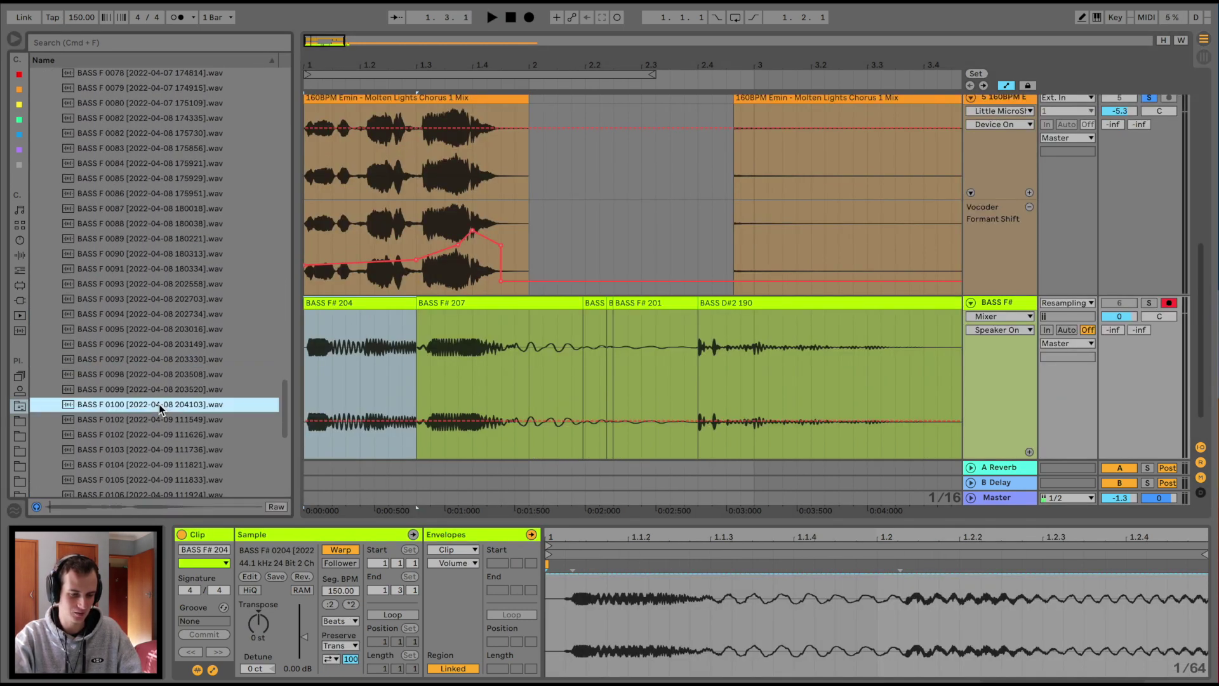
pyautogui.scroll(-5, 159, 404)
pyautogui.click(159, 404)
pyautogui.scroll(-1, 158, 404)
pyautogui.click(159, 404)
pyautogui.scroll(-1, 159, 404)
pyautogui.click(178, 245)
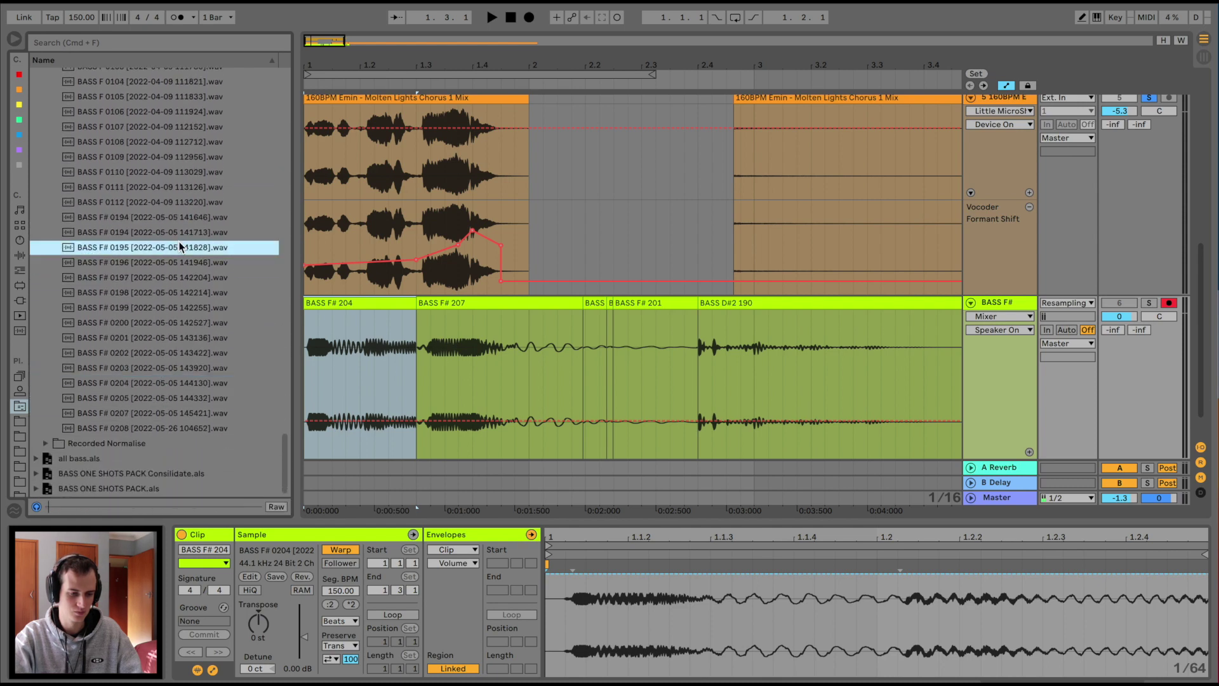
pyautogui.scroll(5, 178, 244)
pyautogui.click(180, 248)
pyautogui.scroll(3, 179, 242)
pyautogui.click(179, 242)
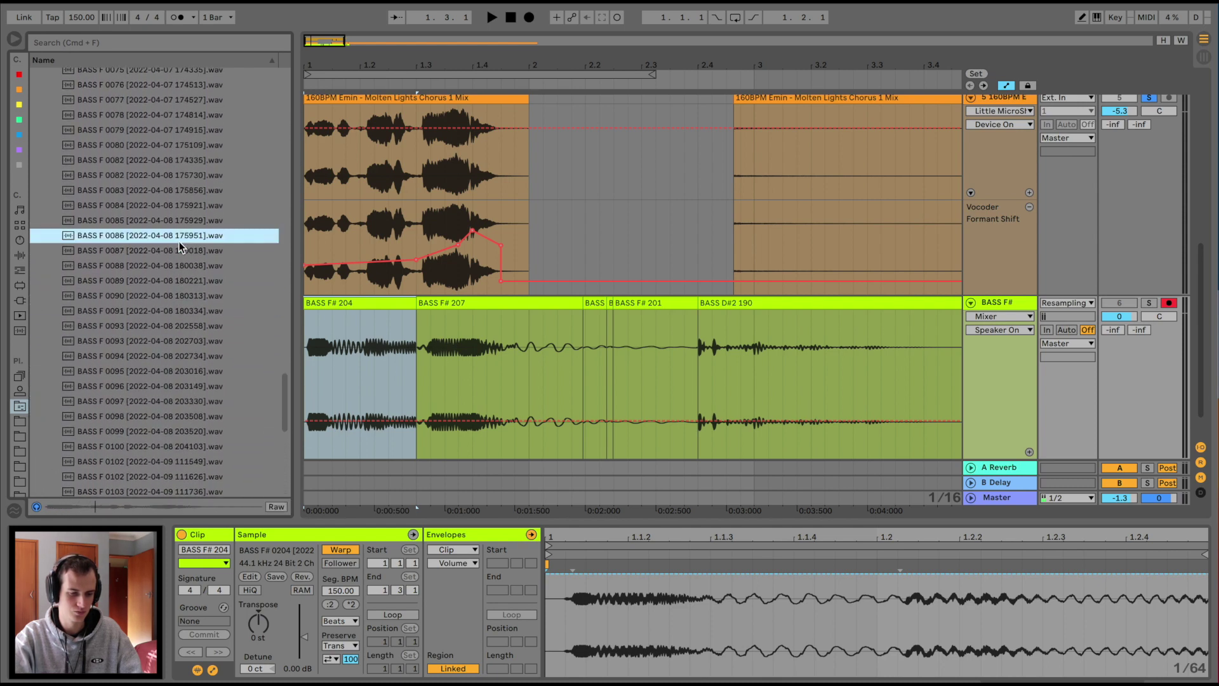
pyautogui.scroll(2, 179, 242)
pyautogui.click(179, 242)
pyautogui.scroll(2, 179, 242)
# - Play the soloed vocal track from bar 1 and replay it from around beat 1.3
pyautogui.click(307, 205)
pyautogui.scroll(1, 308, 204)
pyautogui.scroll(-2, 307, 204)
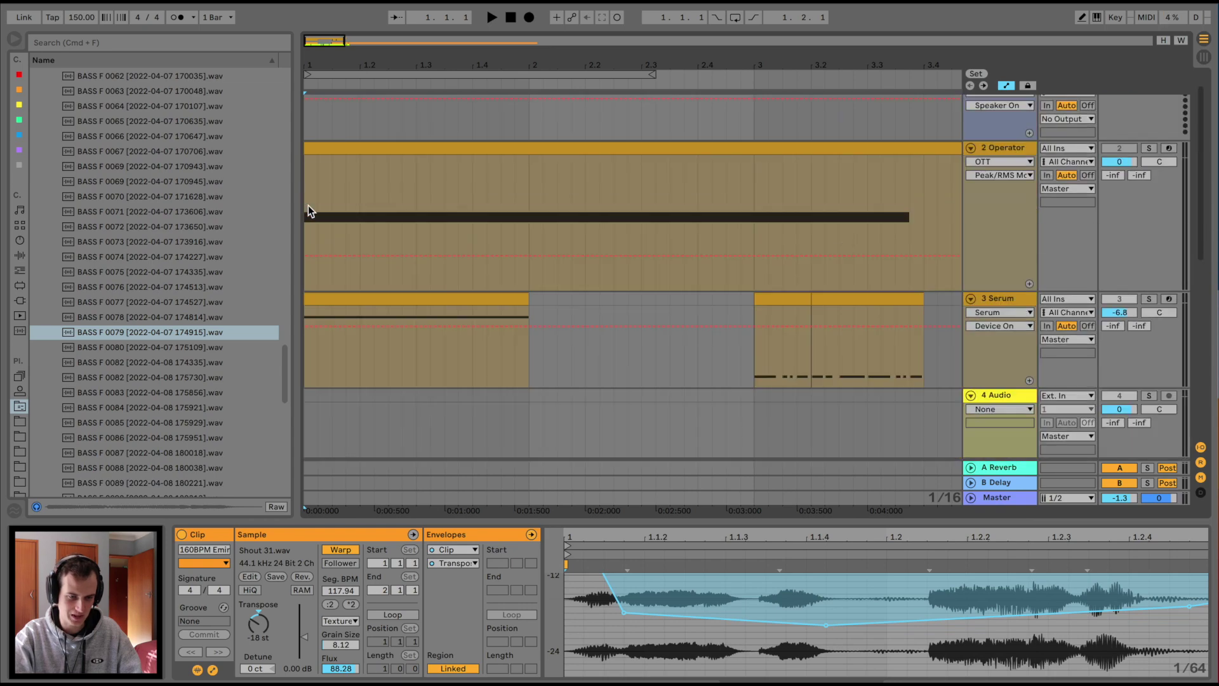
pyautogui.click(378, 267)
pyautogui.press('space')
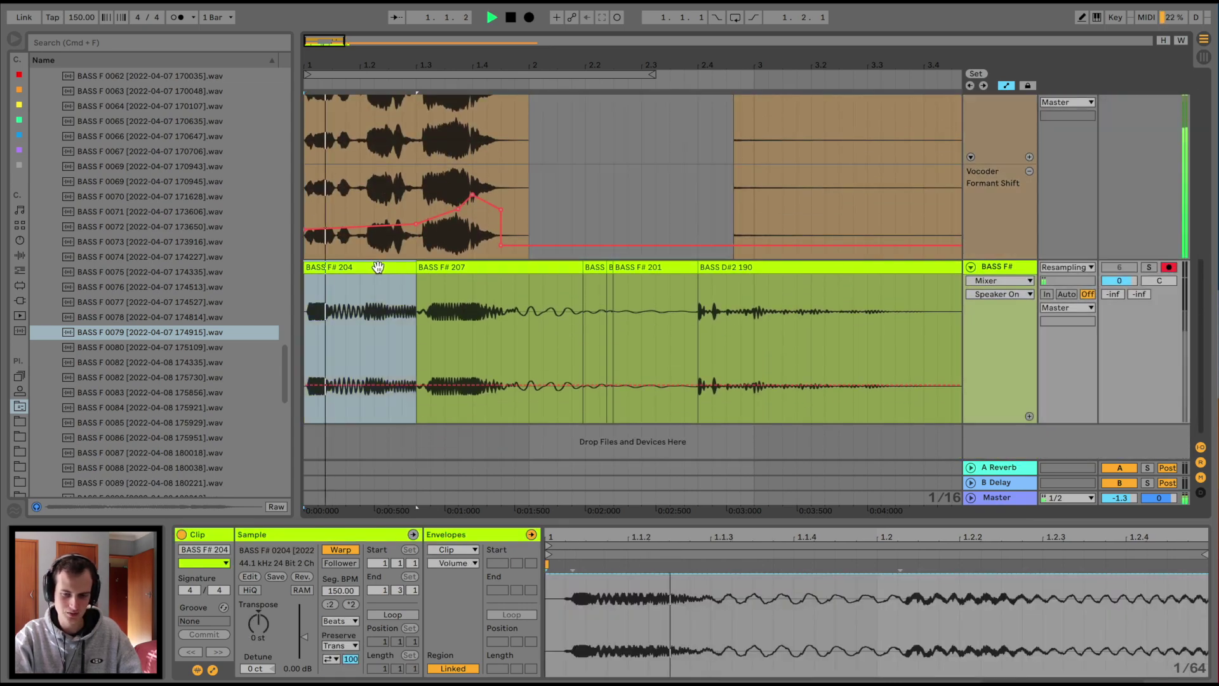
pyautogui.scroll(3, 411, 294)
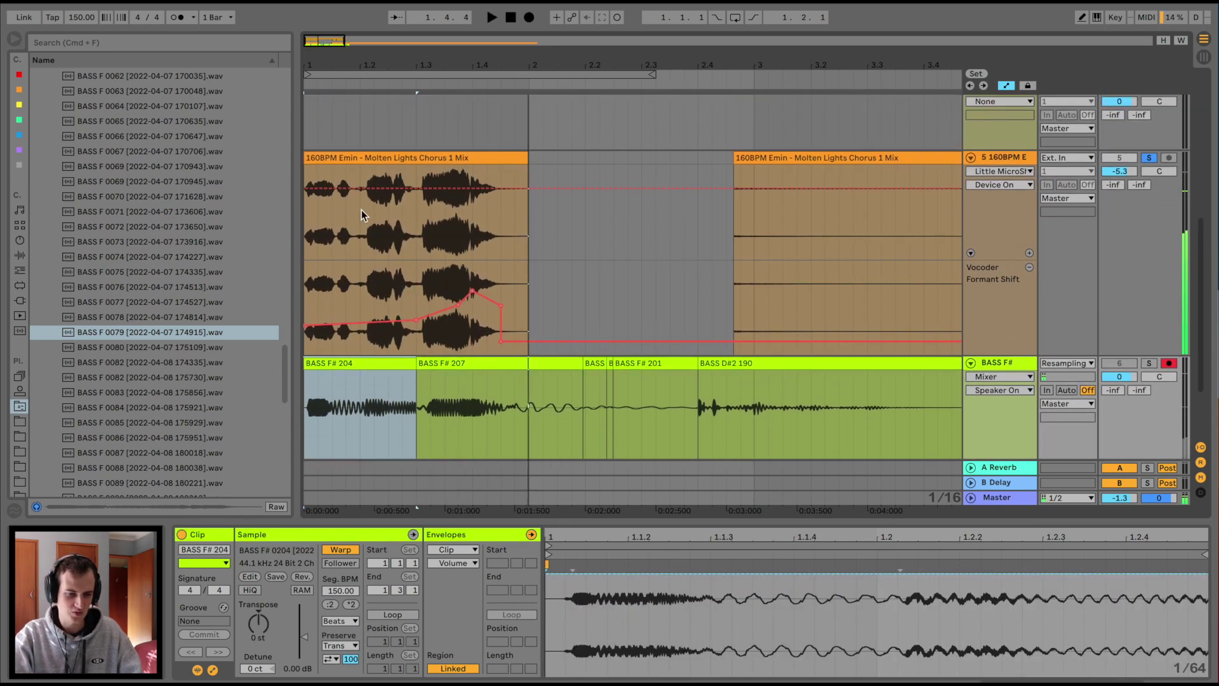
pyautogui.click(421, 252)
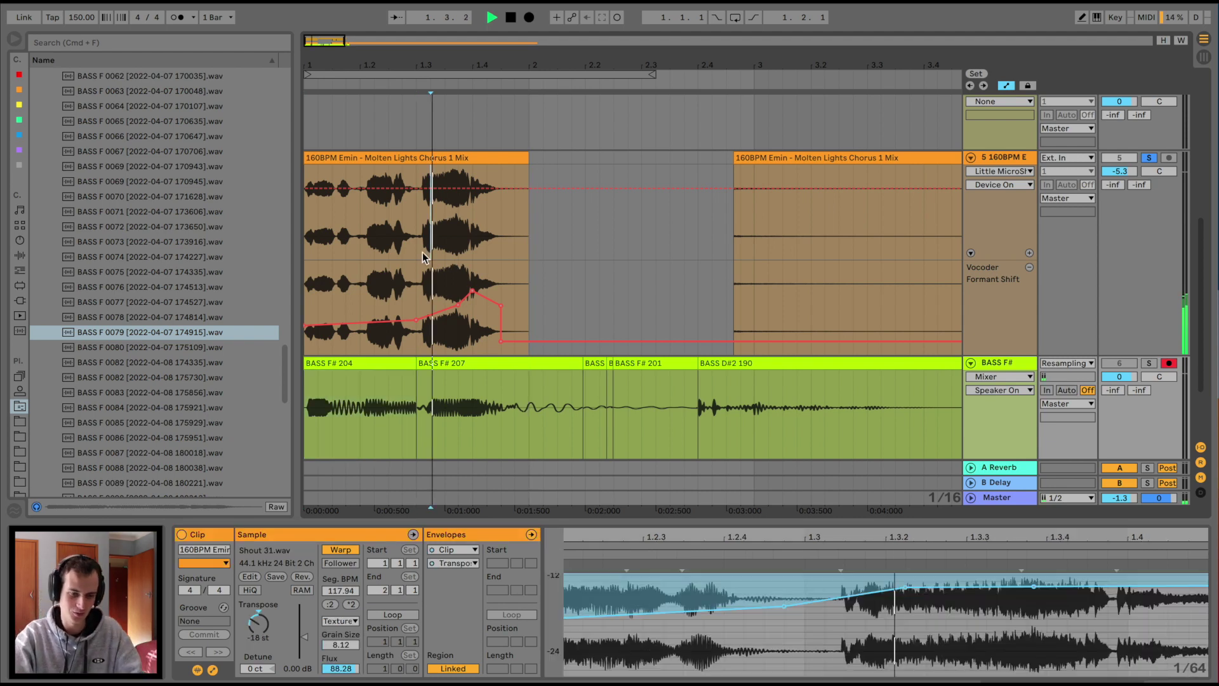
pyautogui.click(430, 248)
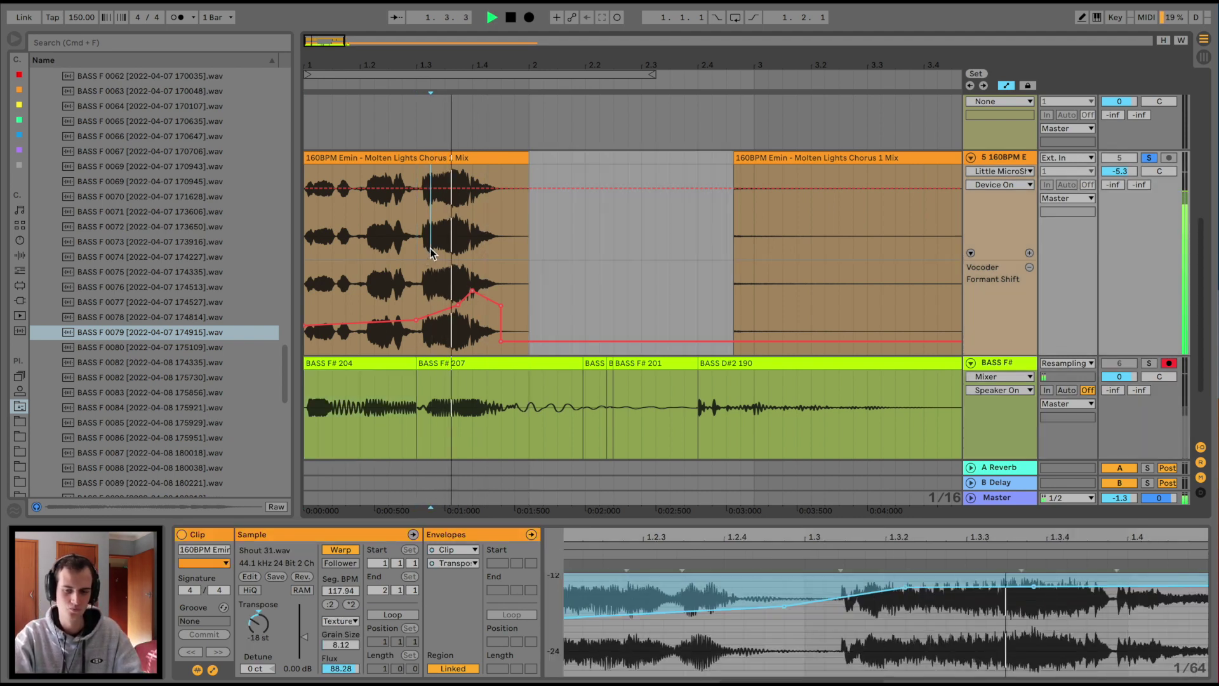
# - Solo the Operator track and play its sustained F#0 note from bar 1
pyautogui.scroll(10, 445, 166)
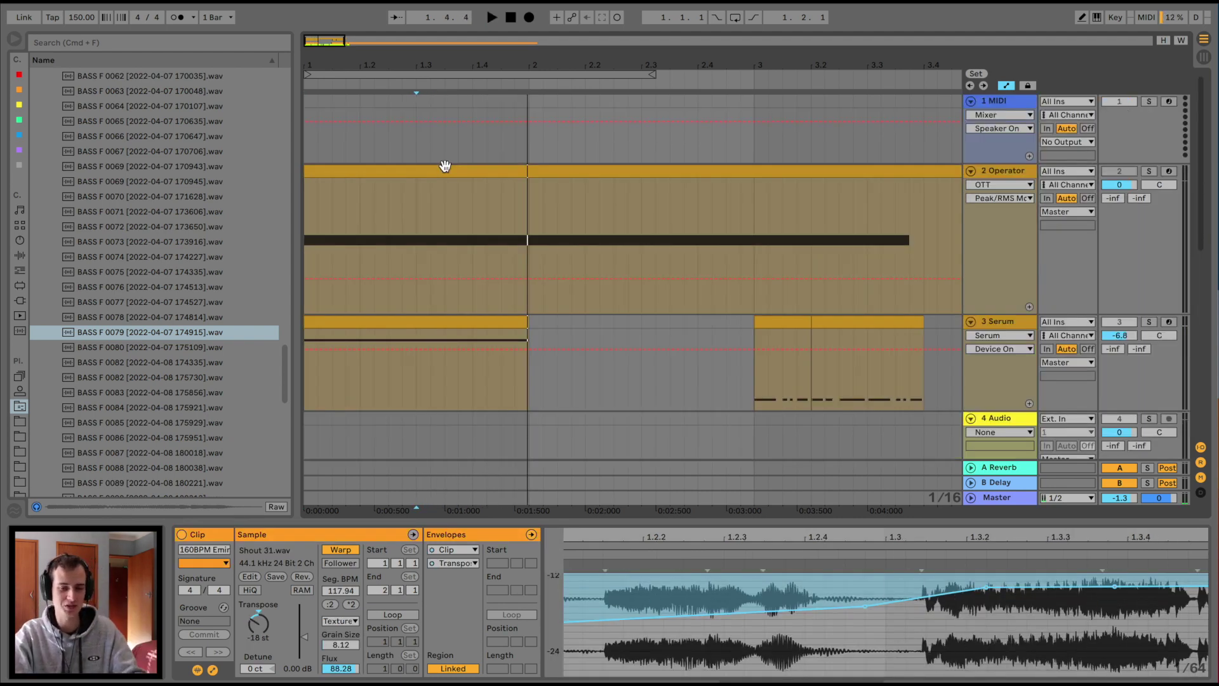
pyautogui.click(445, 169)
pyautogui.press('space')
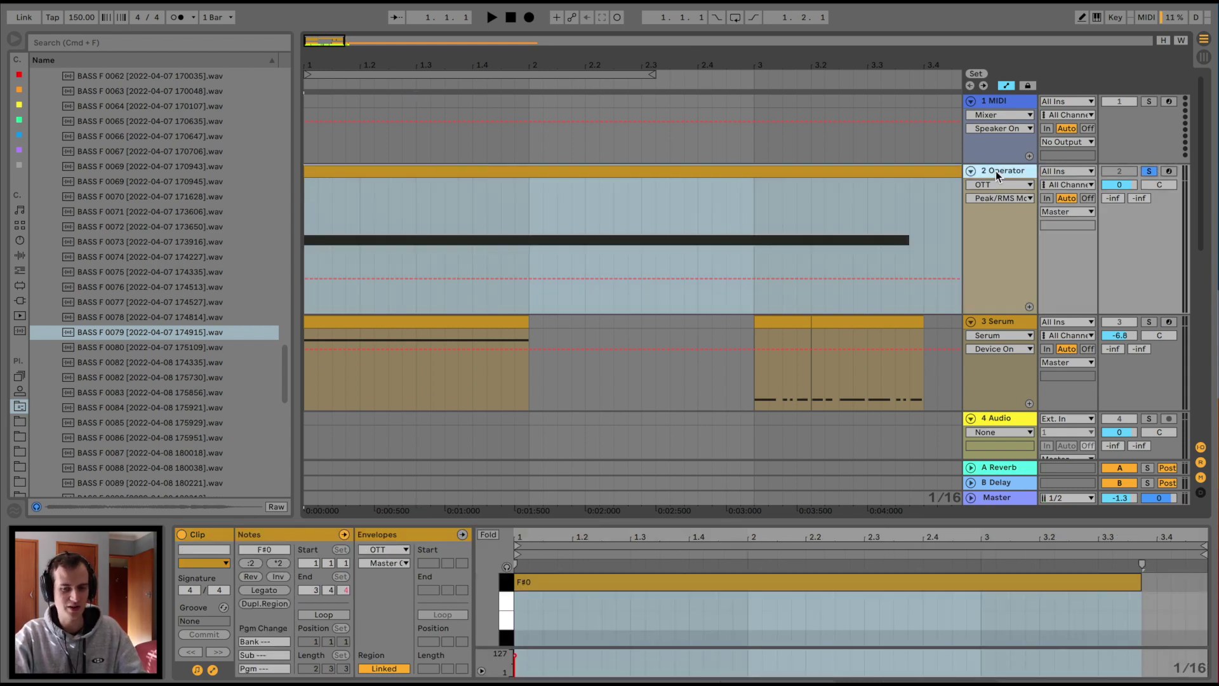
pyautogui.click(995, 170)
pyautogui.press('space')
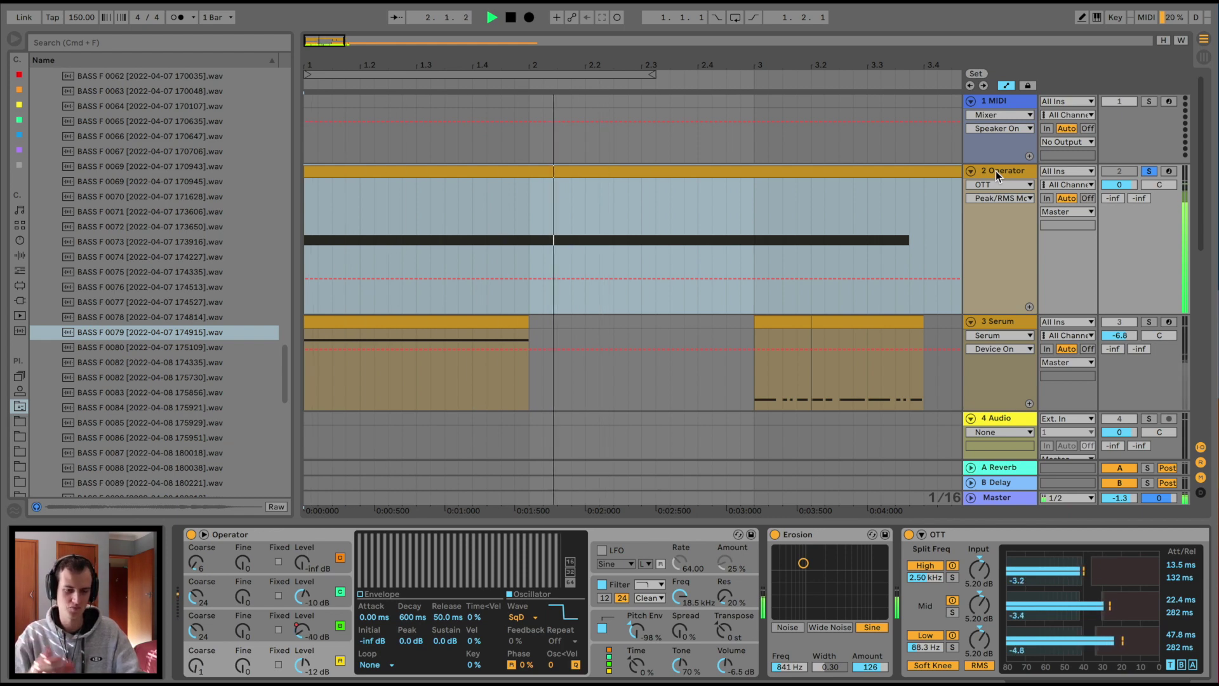
pyautogui.press('space')
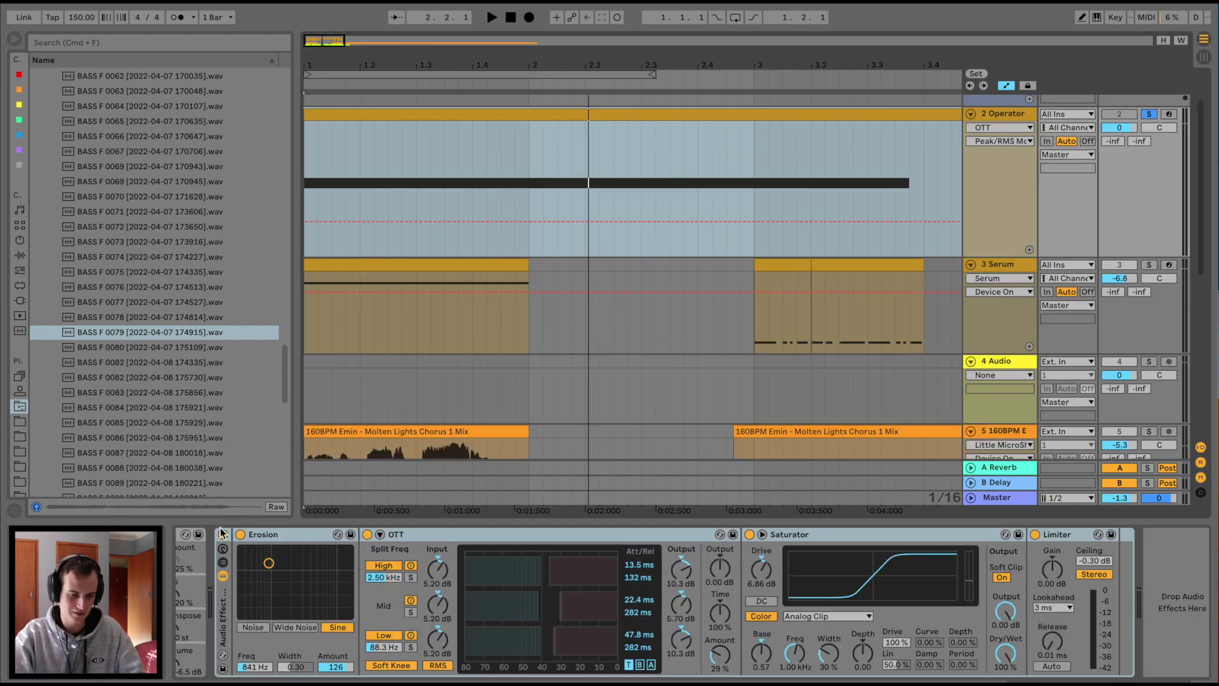
# - Compare the Operator sound during playback with its Audio Effect Rack bypassed and re-enabled
pyautogui.click(222, 534)
pyautogui.press('space')
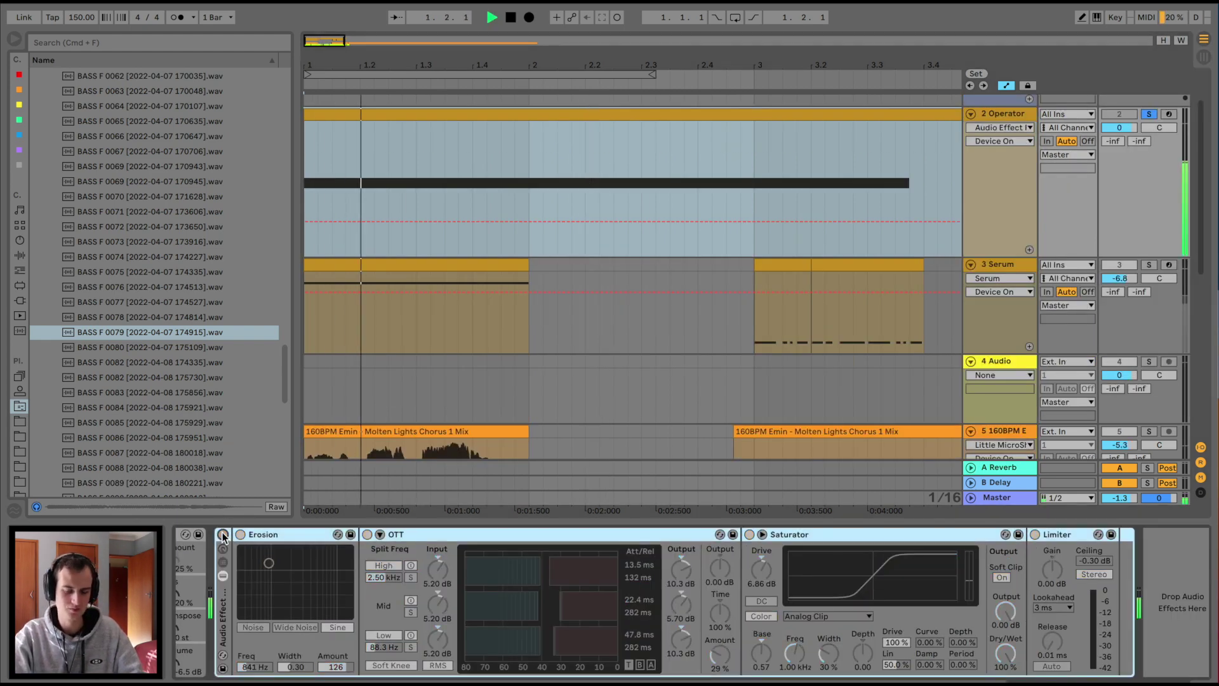
pyautogui.click(222, 534)
pyautogui.press('space')
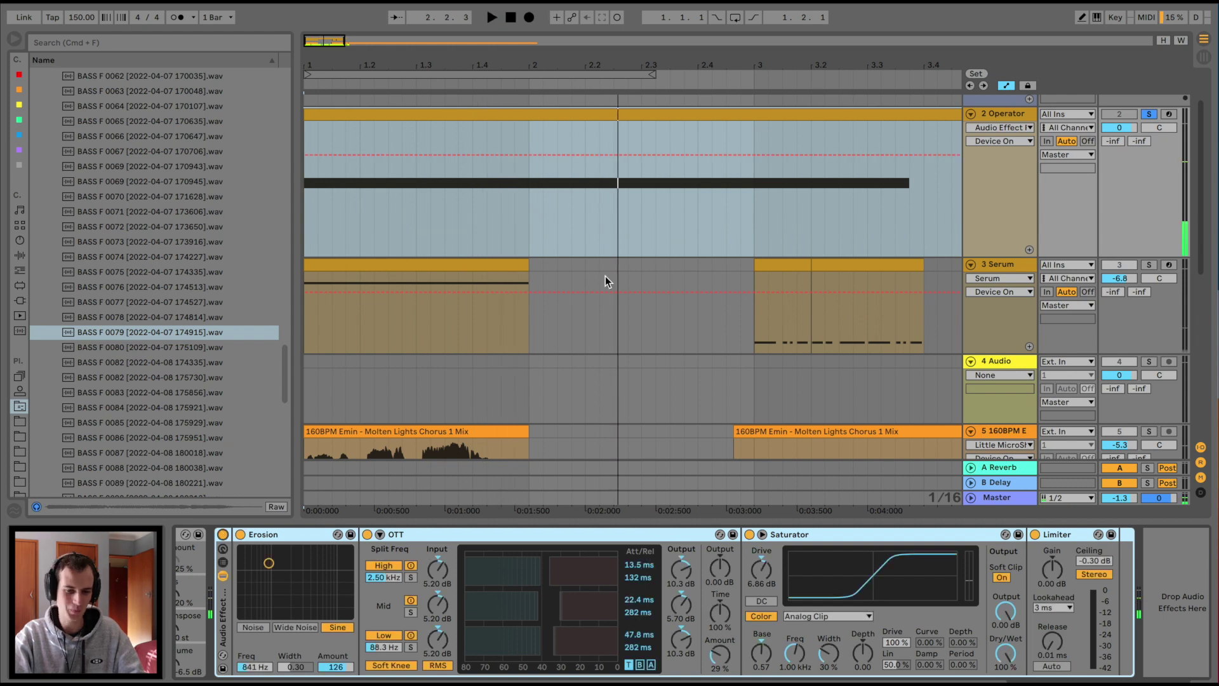
# - Solo the vocal track, bypass its Vocoder and Audio Effect Rack, and play the first clip dry
pyautogui.scroll(-2, 605, 279)
pyautogui.scroll(-3, 605, 276)
pyautogui.click(470, 288)
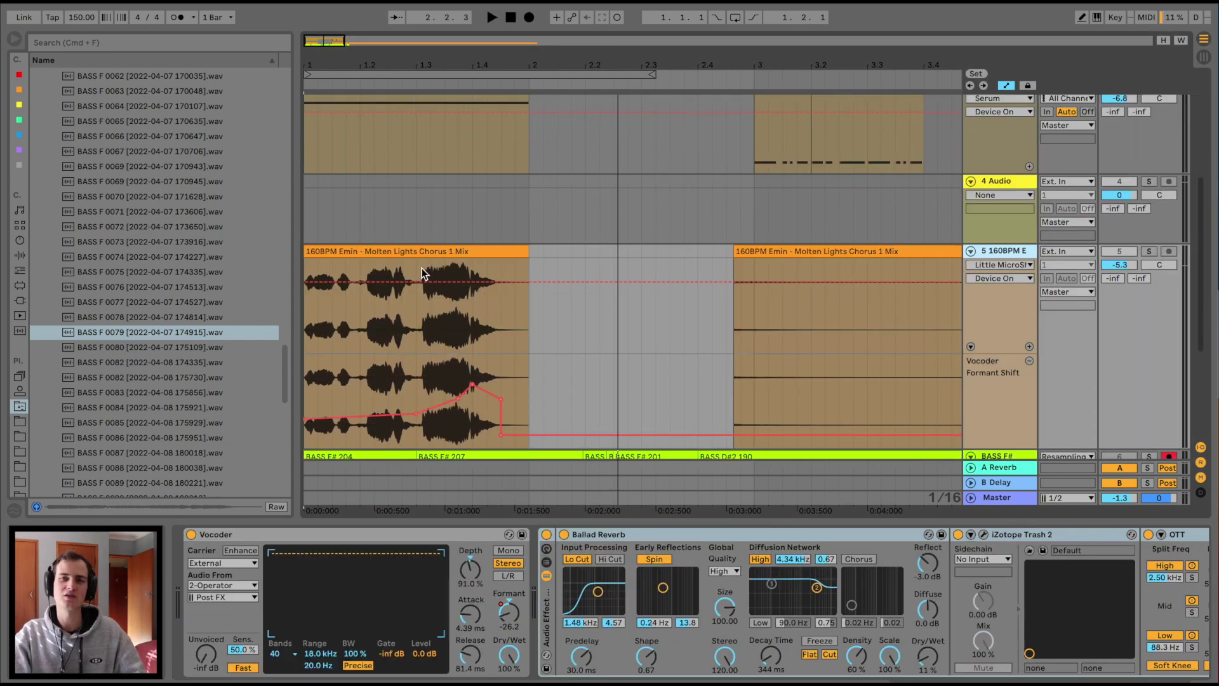
pyautogui.click(350, 252)
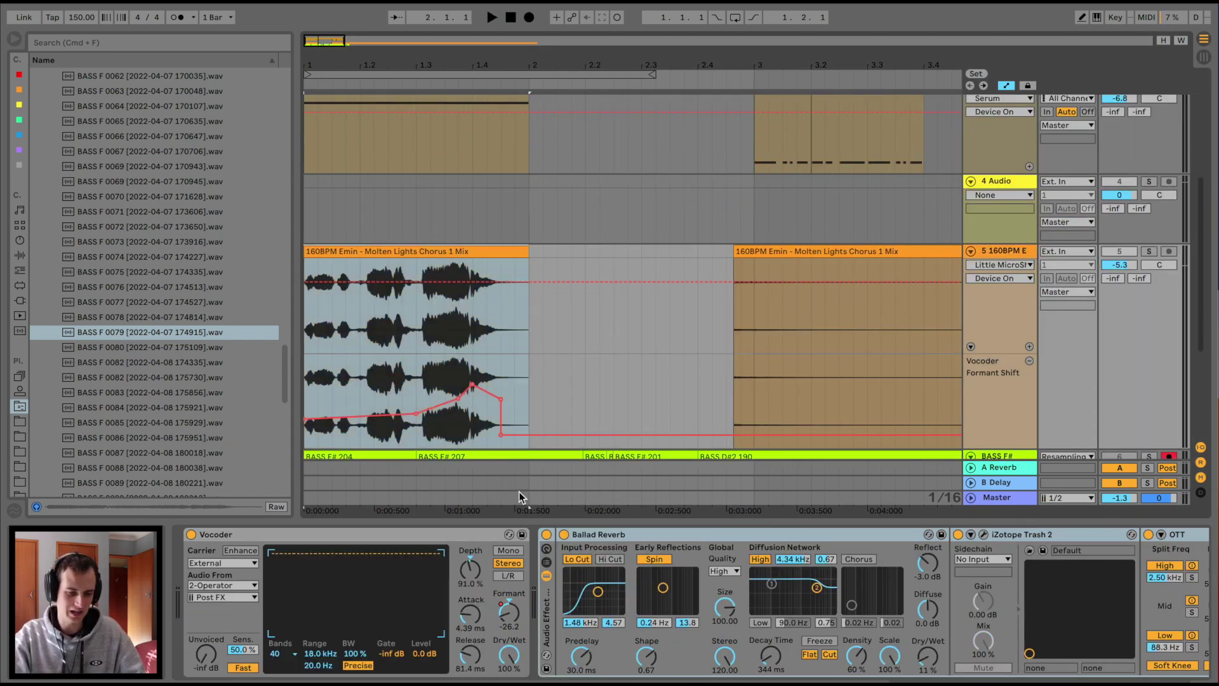
pyautogui.hscroll(6, 555, 559)
pyautogui.hscroll(-8, 566, 620)
pyautogui.click(594, 545)
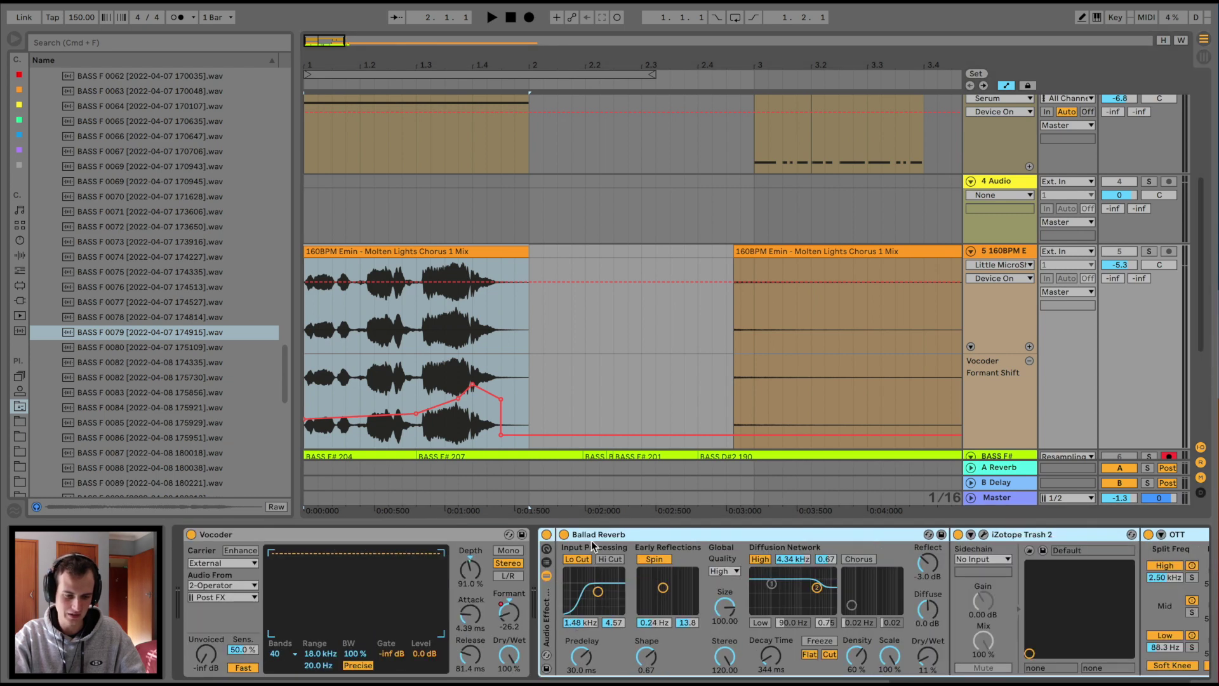
pyautogui.click(191, 534)
pyautogui.click(547, 534)
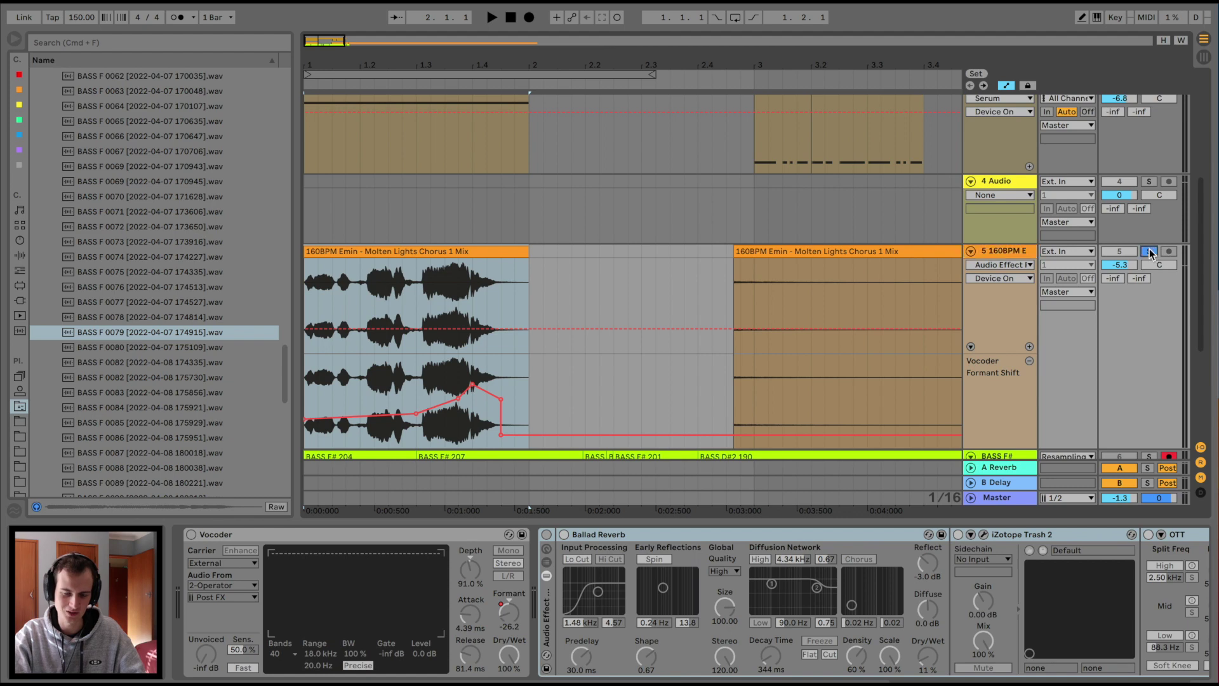
pyautogui.press('space')
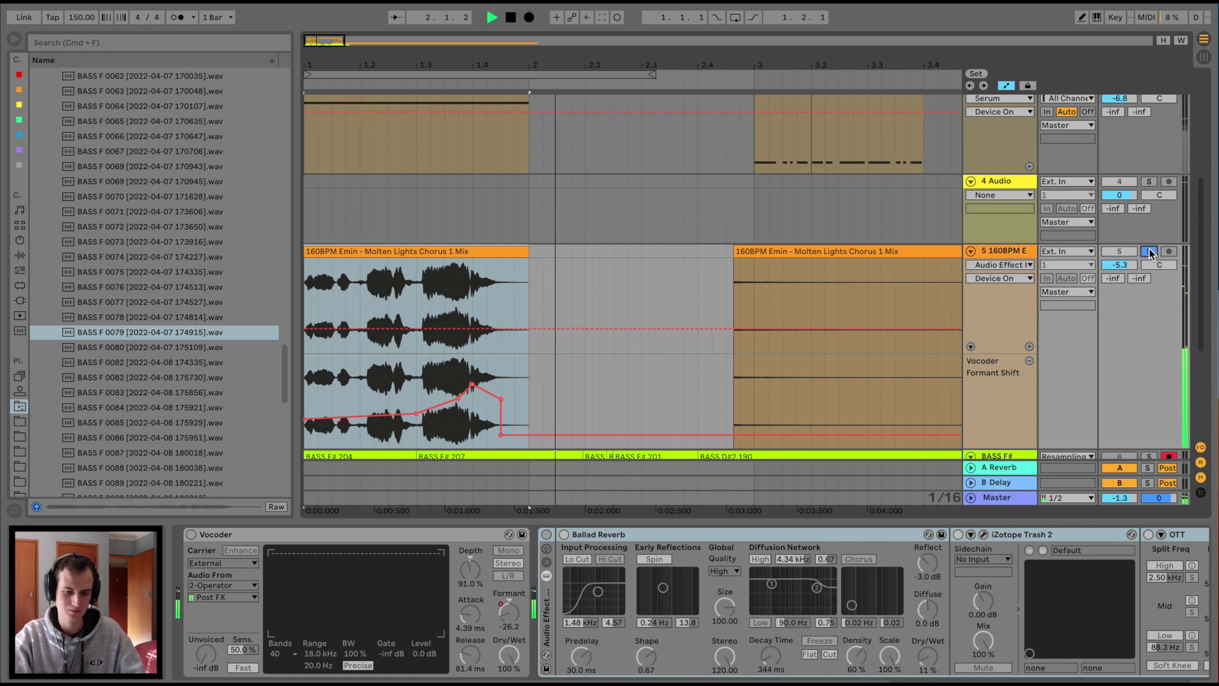
pyautogui.press('space')
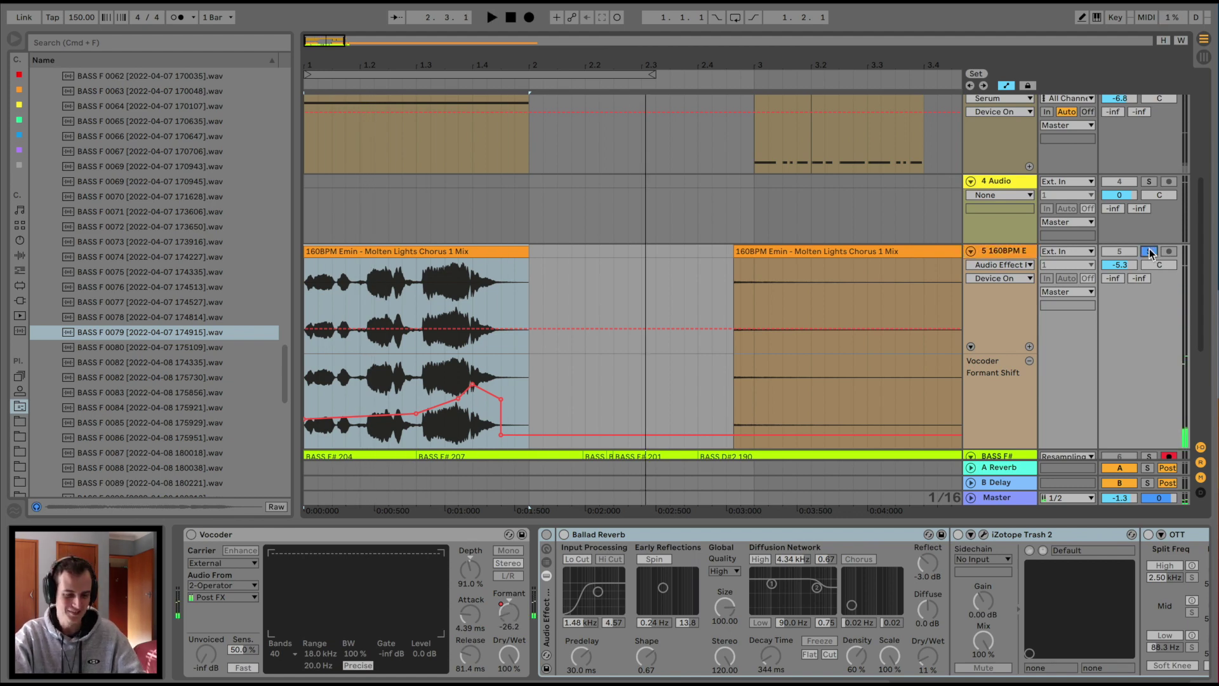
# - Re-enable the Vocoder on the vocal track and play the clip without the Audio Effect Rack
pyautogui.click(191, 535)
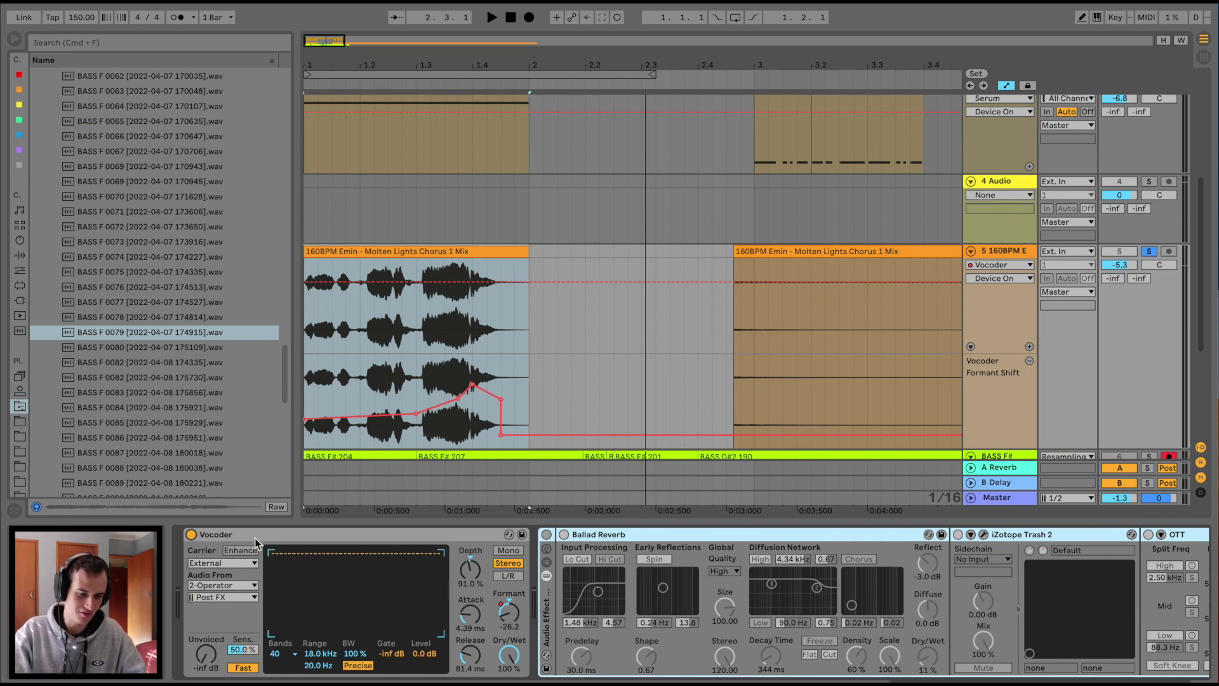
pyautogui.press('space')
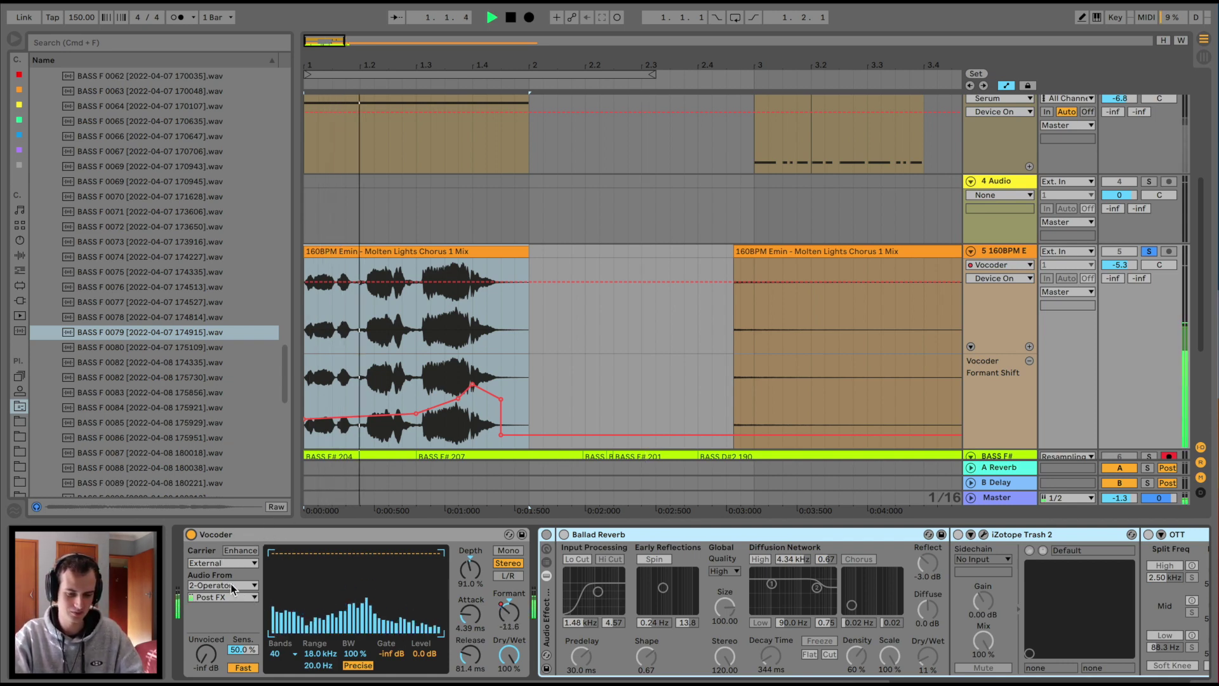
pyautogui.press('space')
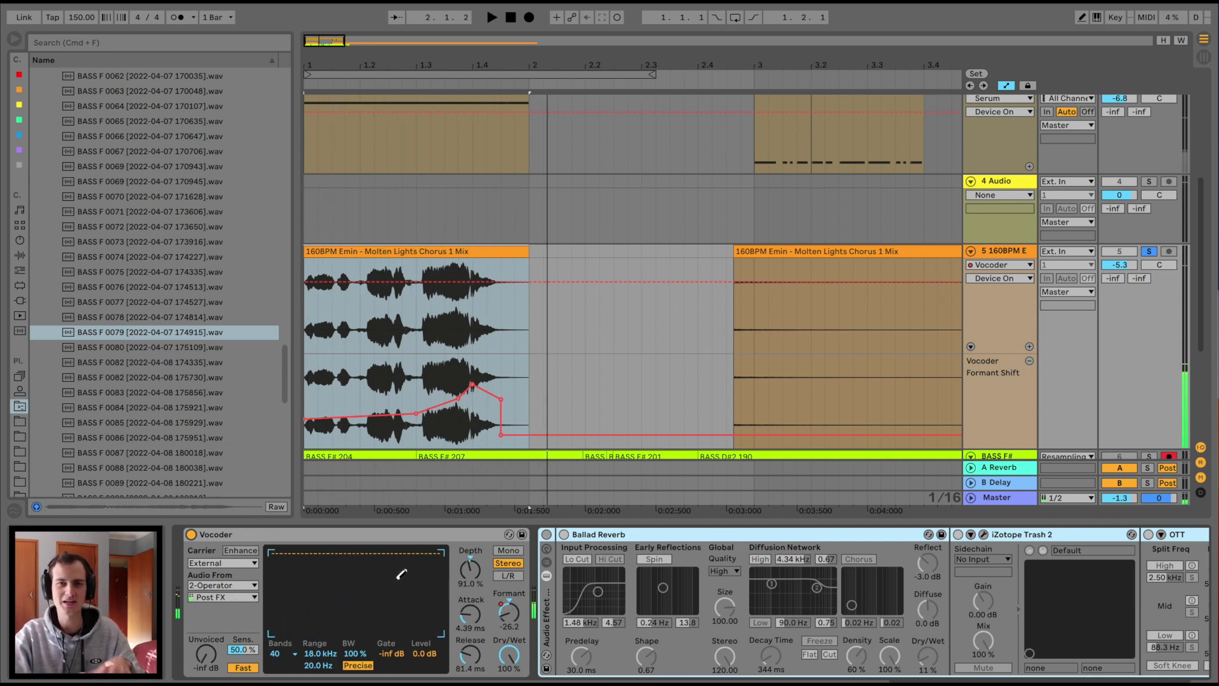
# - Re-enable the vocal track's Audio Effect Rack and play the clip through the full effect chain
pyautogui.click(546, 535)
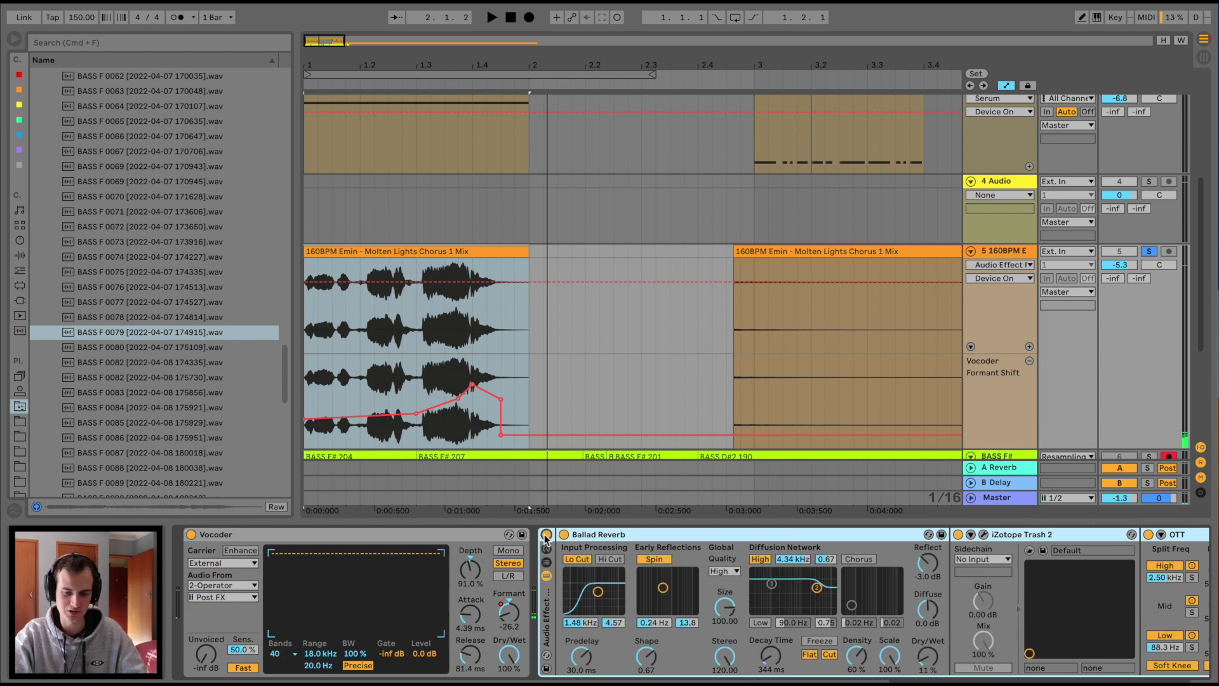
pyautogui.hscroll(15, 580, 572)
pyautogui.press('space')
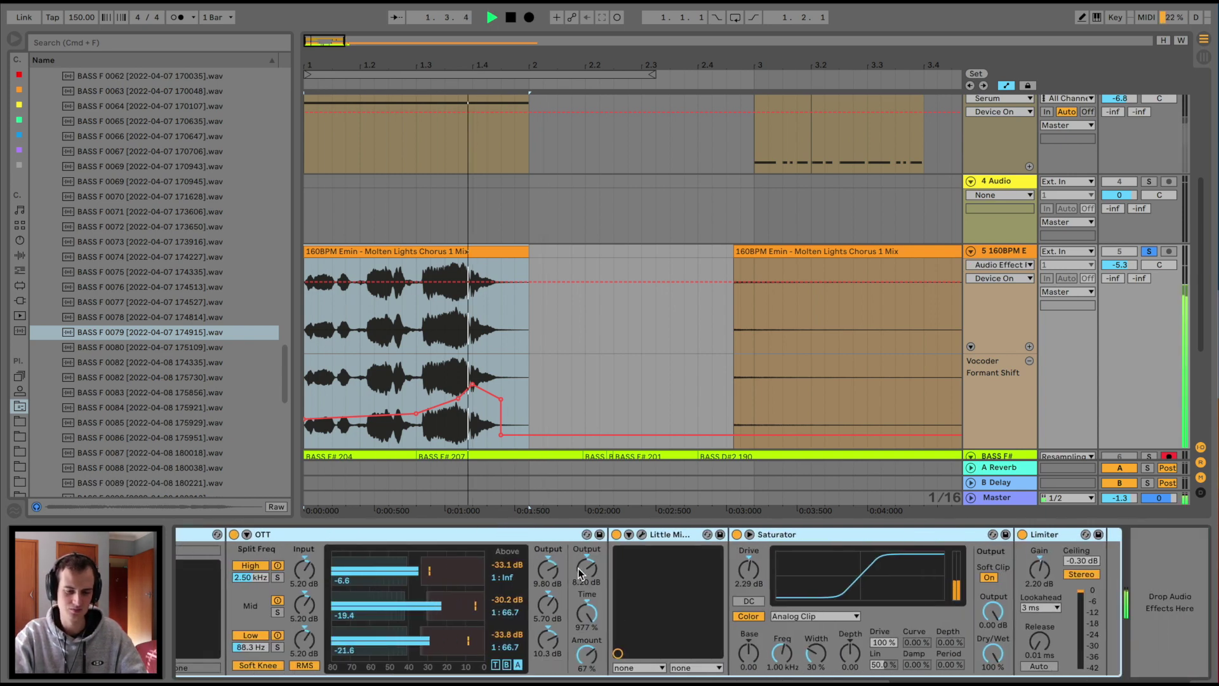
pyautogui.press('space')
pyautogui.press('space')
# - Replay short sections of the processed vocal around beats 1.3 and 1.4 and from the clip's start
pyautogui.click(428, 321)
pyautogui.press('space')
pyautogui.press('space')
pyautogui.click(421, 321)
pyautogui.press('space')
pyautogui.press('space')
pyautogui.press('space')
pyautogui.press('space')
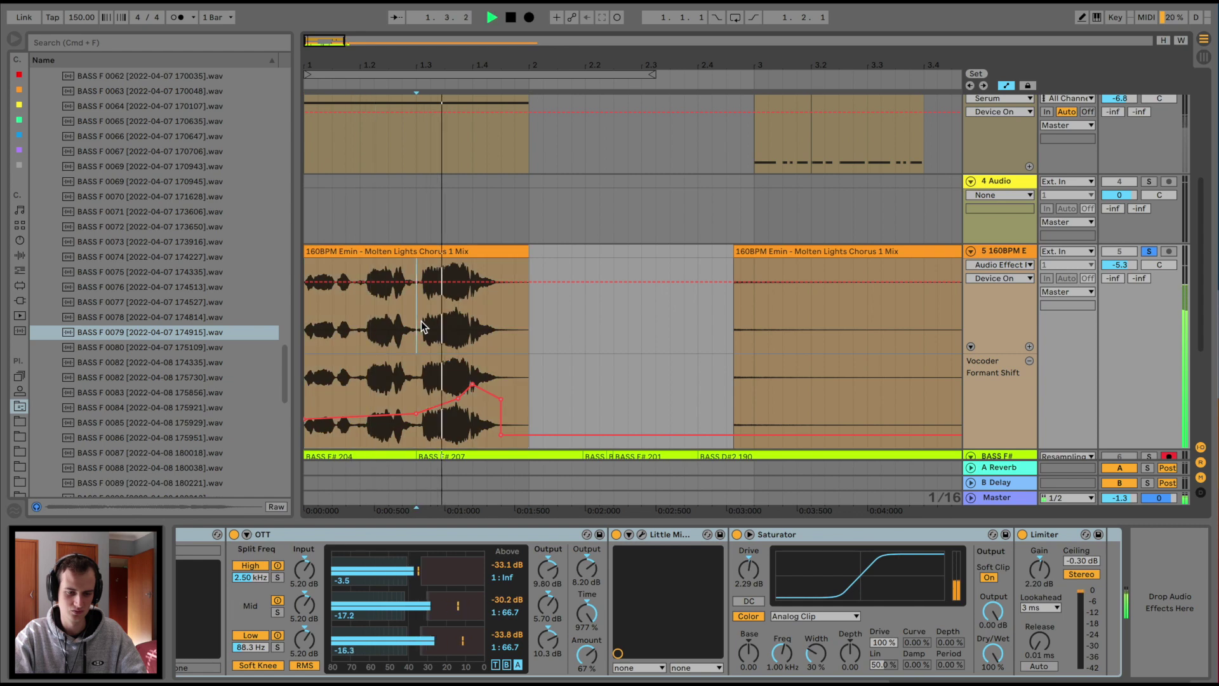
pyautogui.click(446, 324)
pyautogui.press('space')
pyautogui.press('space')
pyautogui.press('space')
pyautogui.press('space')
pyautogui.press('space')
pyautogui.click(473, 332)
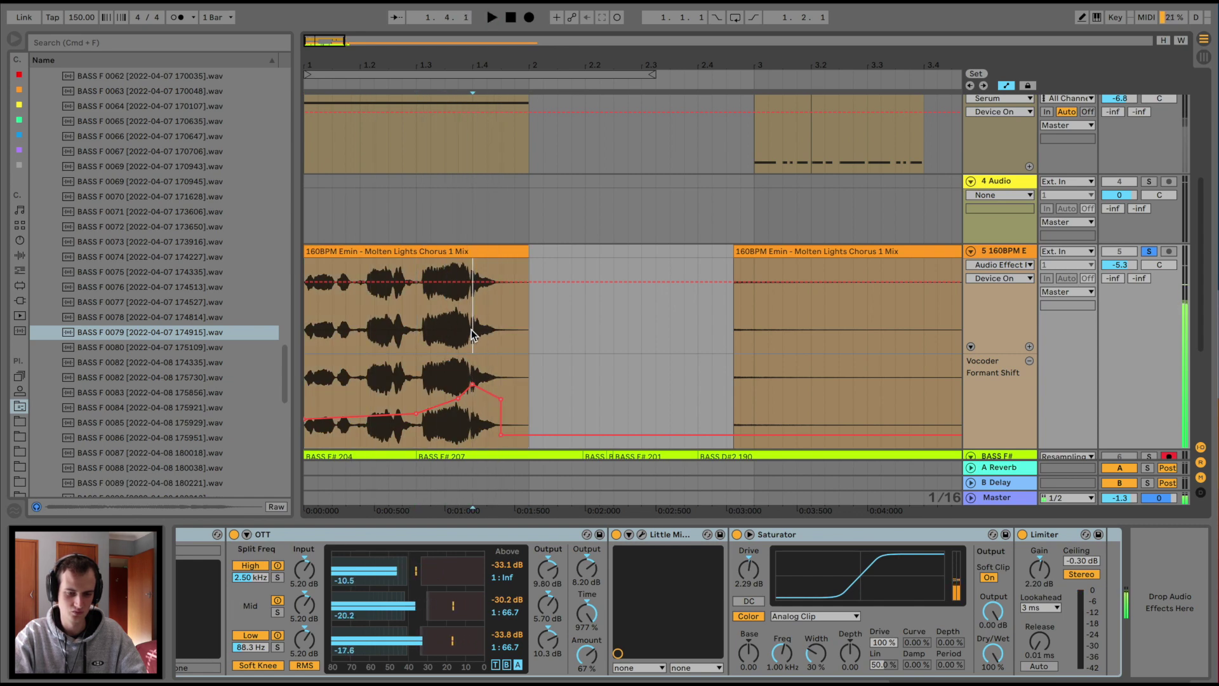
pyautogui.press('space')
pyautogui.press('space')
pyautogui.press('space')
pyautogui.press('space')
pyautogui.click(448, 328)
pyautogui.press('space')
pyautogui.press('space')
pyautogui.press('space')
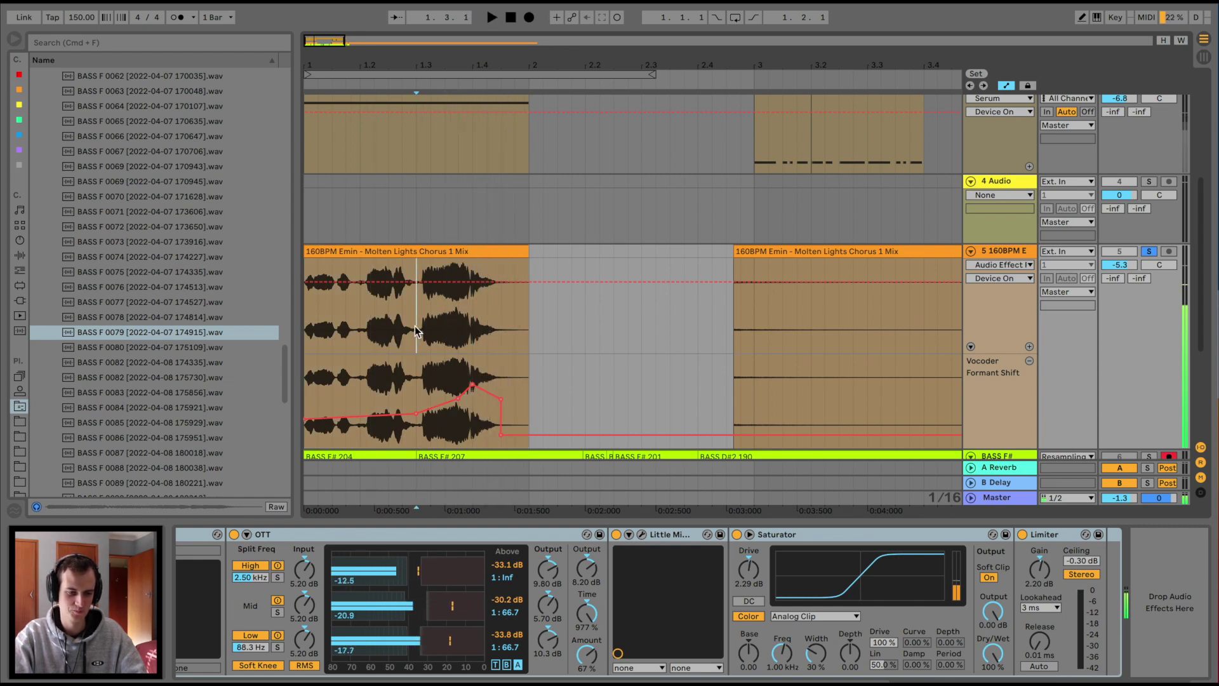
pyautogui.press('space')
pyautogui.click(307, 321)
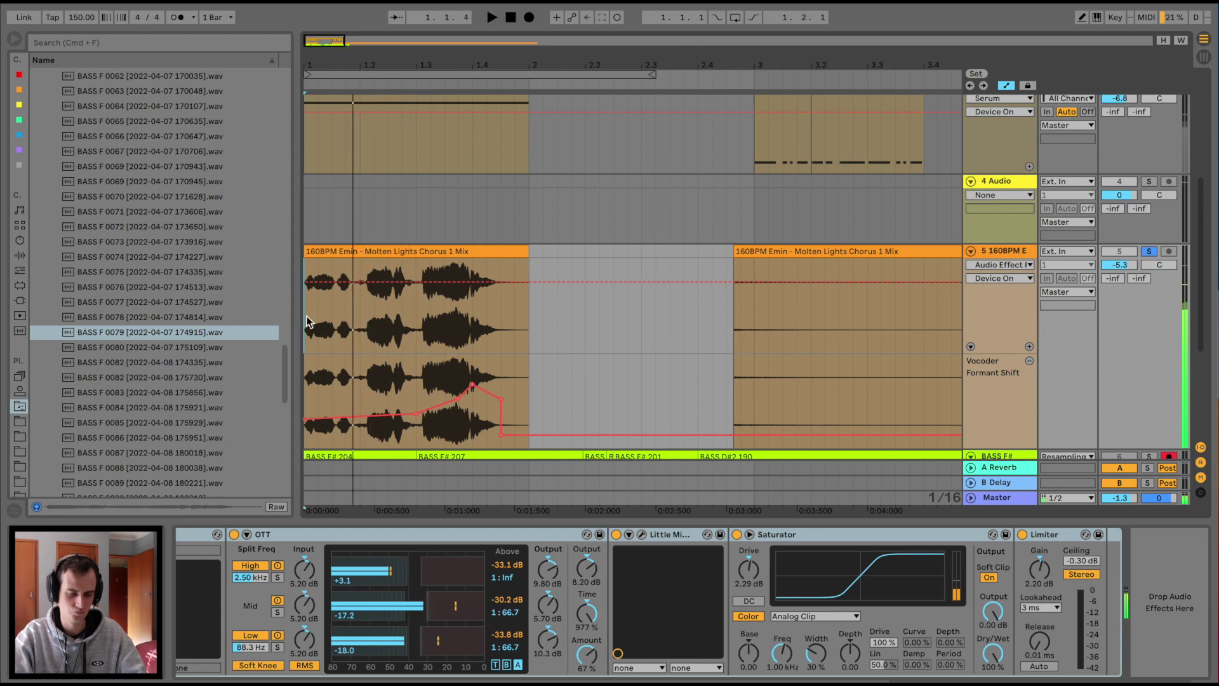
# - Turn off Warp for the first vocal clip and listen to the unwarped sample
pyautogui.doubleClick(308, 323)
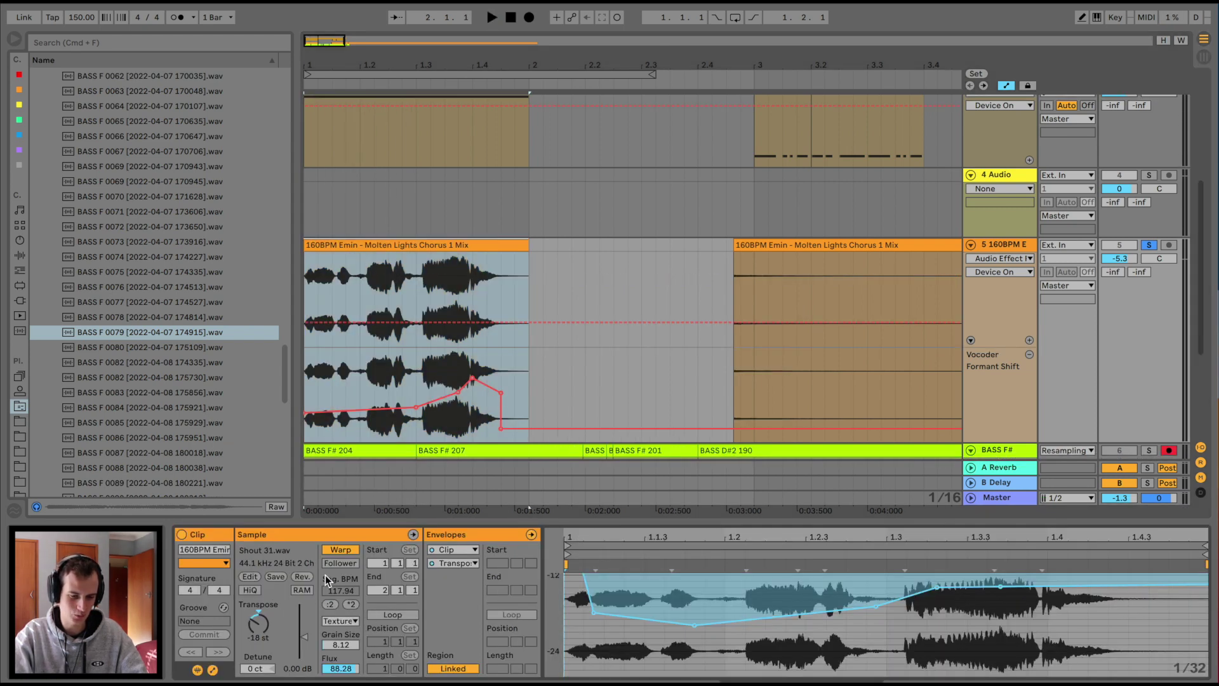
pyautogui.click(348, 549)
pyautogui.press('space')
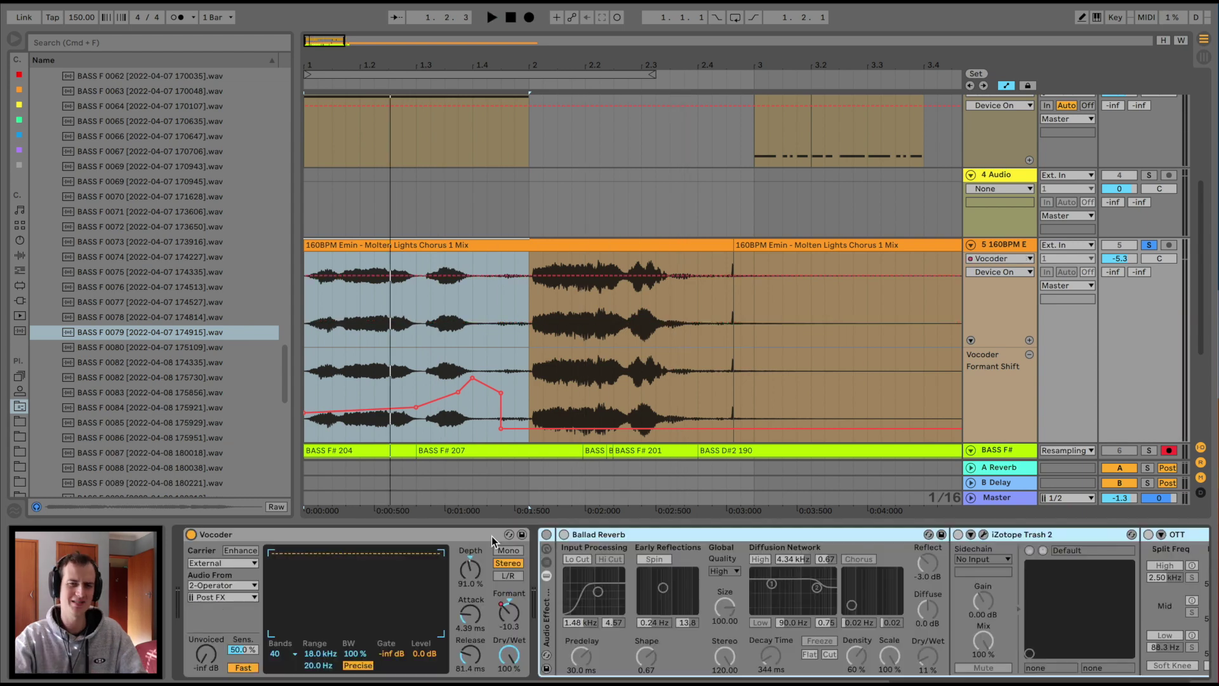
pyautogui.click(547, 536)
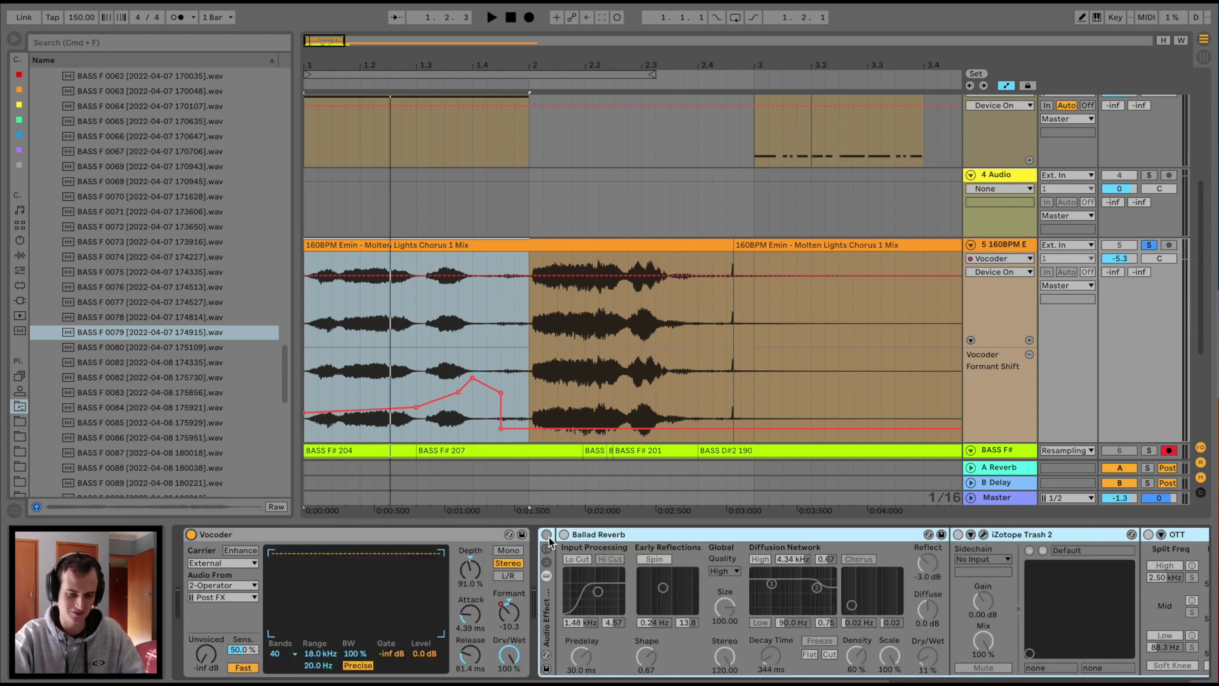
# - Play the first vocal clip through the enabled Audio Effect Rack and look over the Formant Shift automation and the remaining effects
pyautogui.press('space')
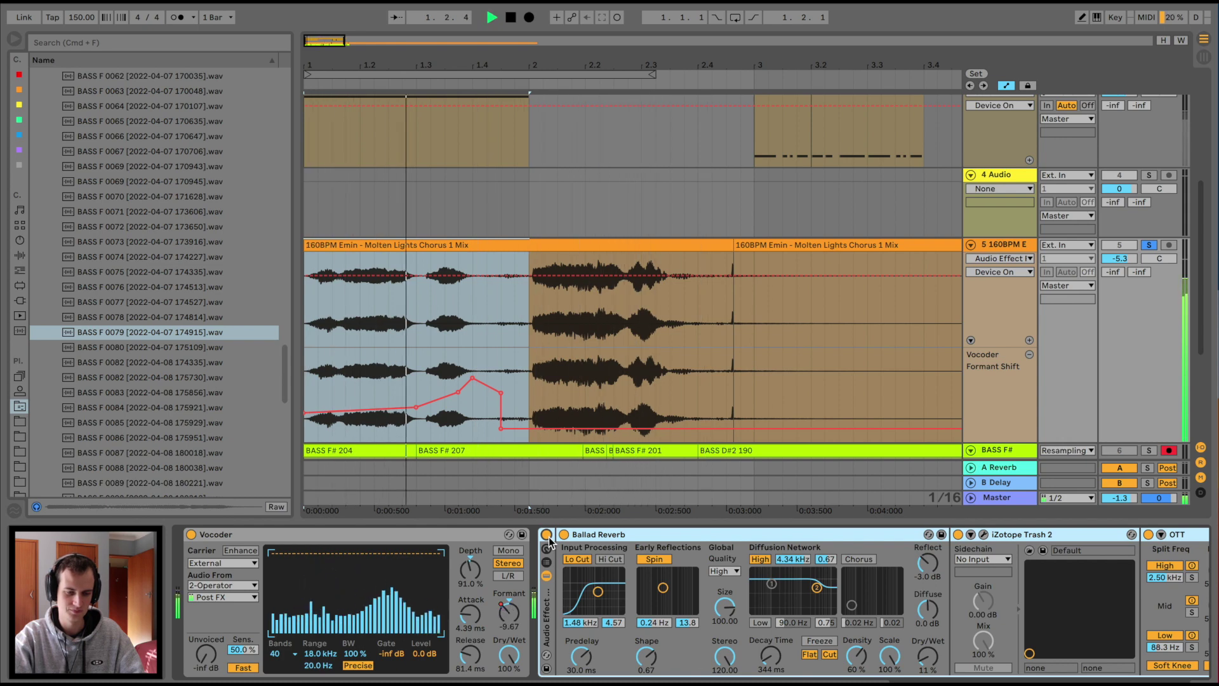
pyautogui.press('space')
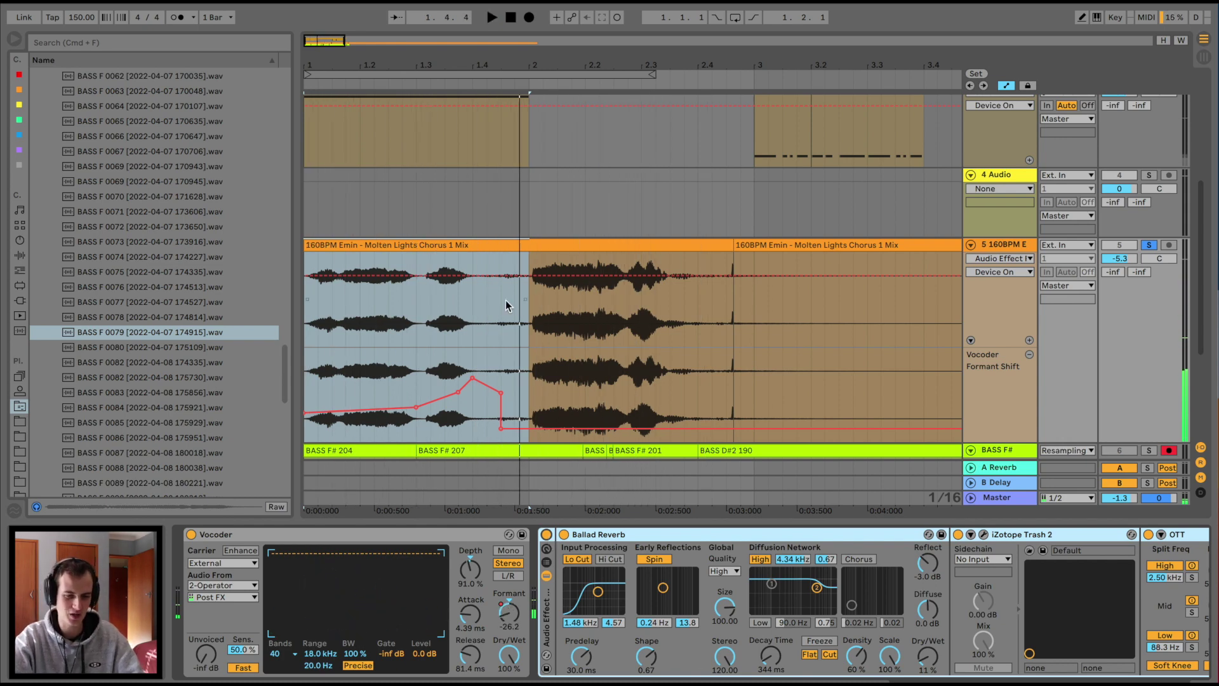
pyautogui.scroll(1, 506, 306)
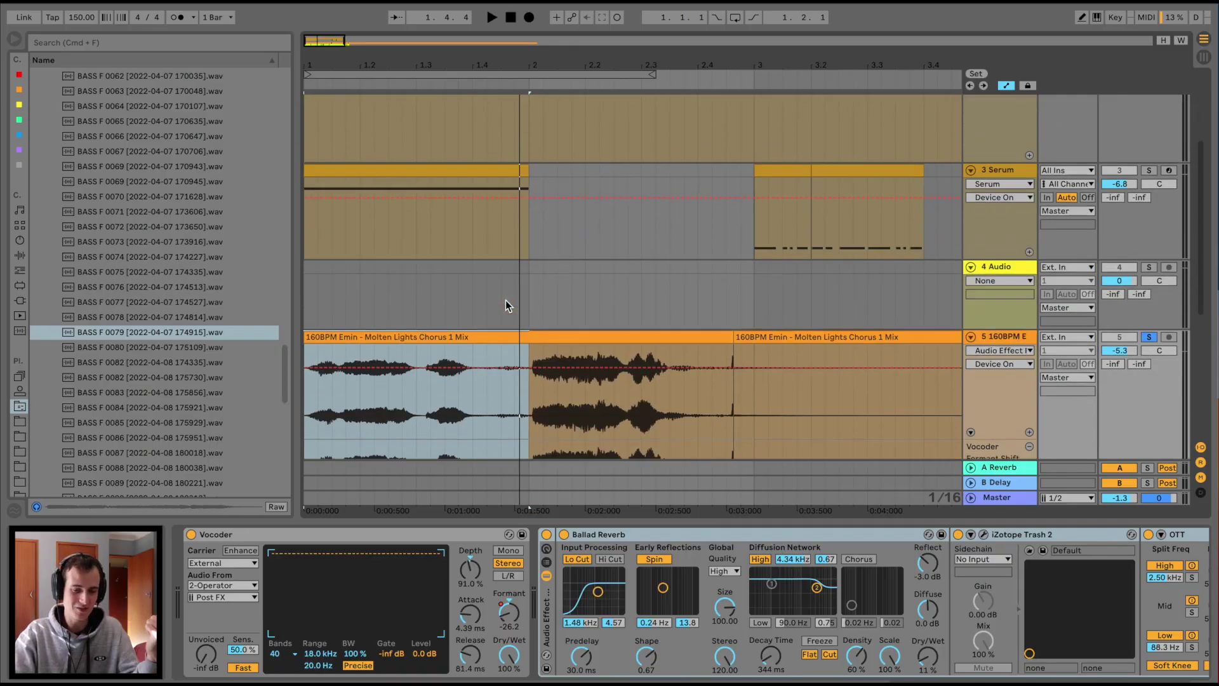
pyautogui.scroll(-5, 505, 299)
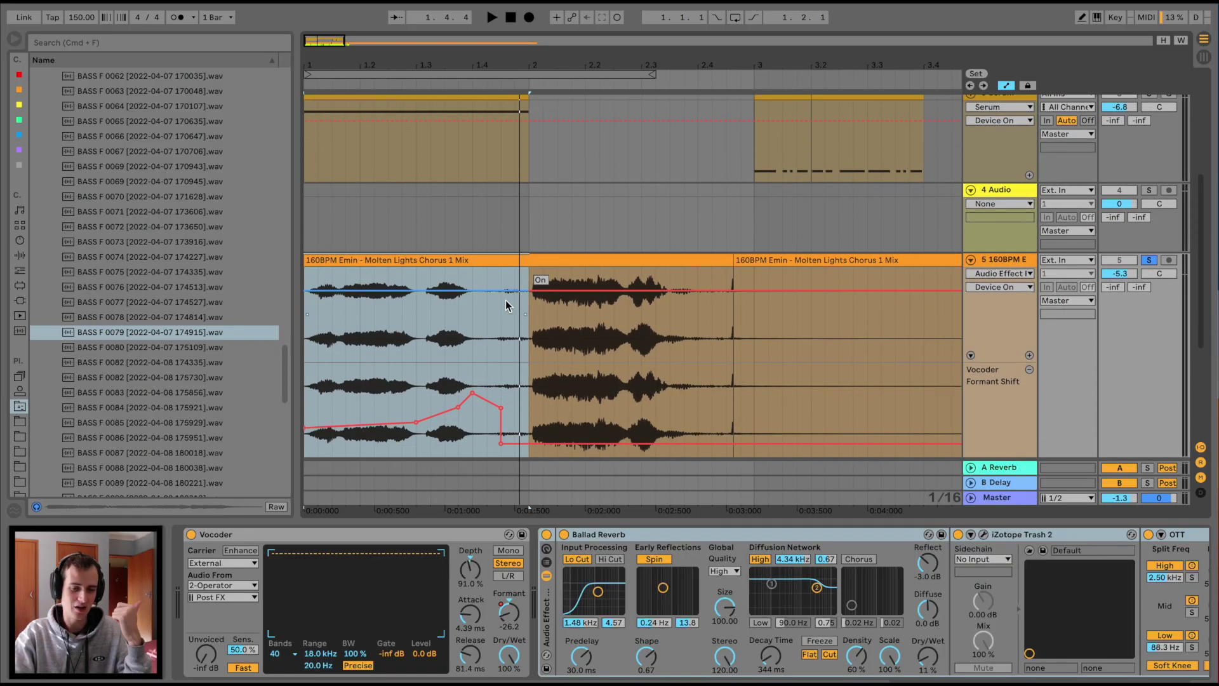
pyautogui.scroll(1, 505, 299)
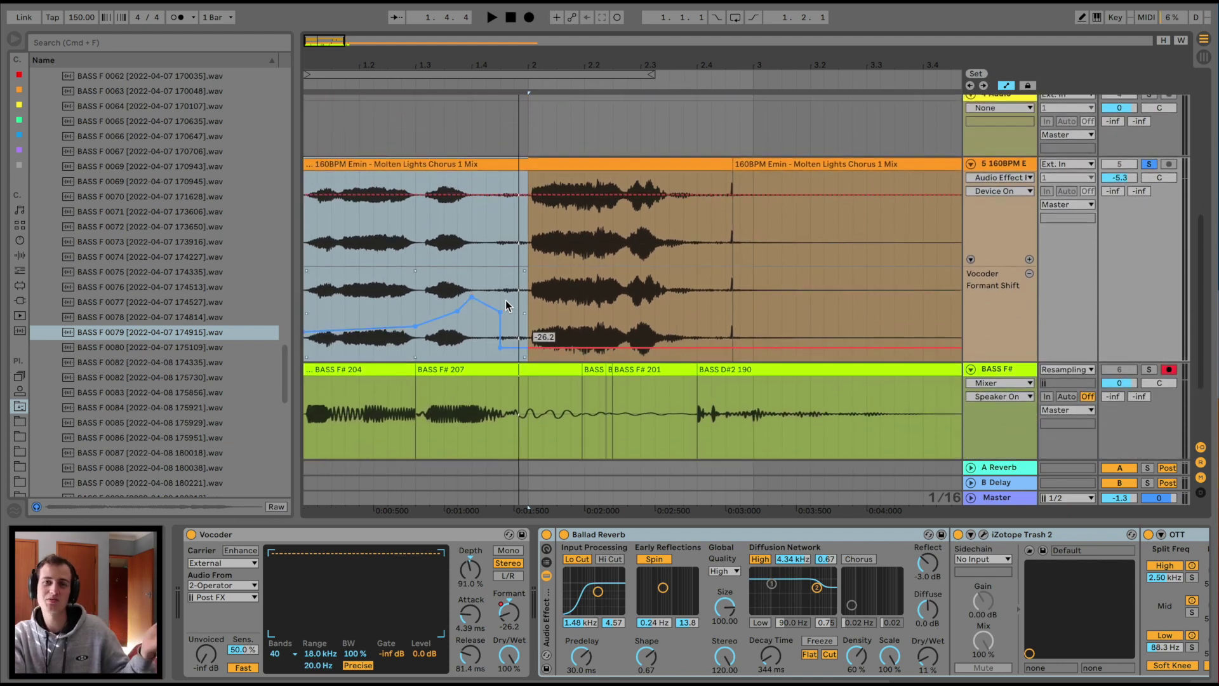
pyautogui.hscroll(5, 797, 562)
pyautogui.hscroll(5, 797, 562)
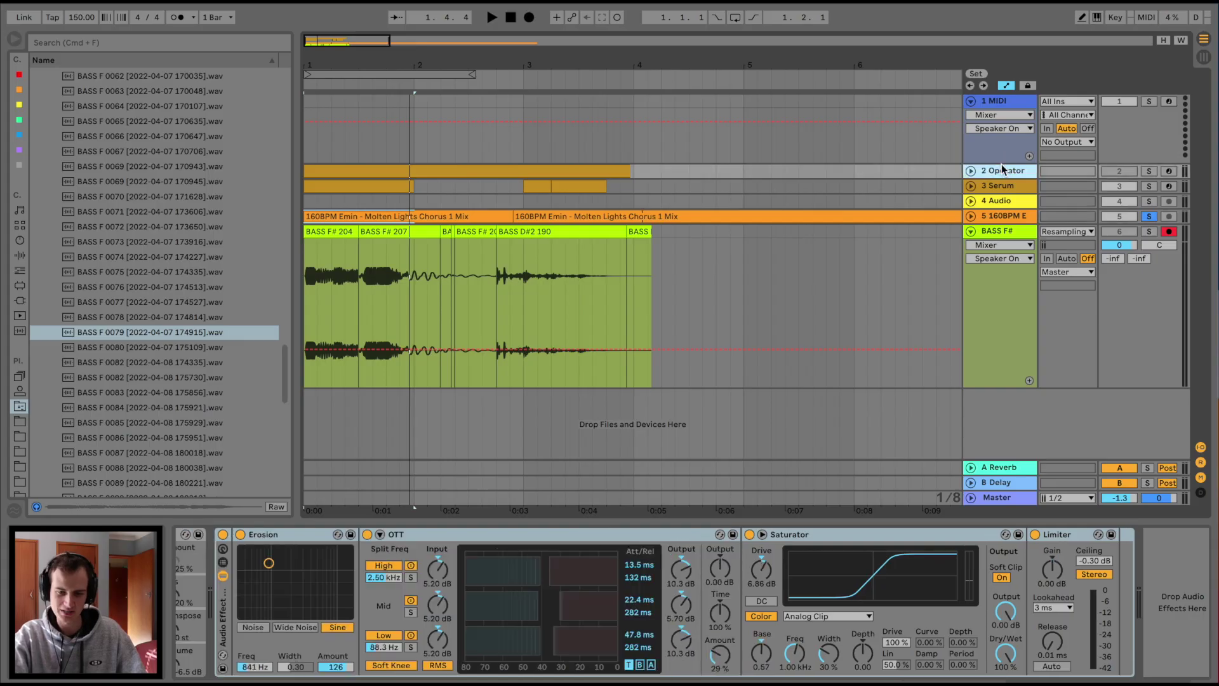
# - Group the Operator, Serum, Audio and vocal tracks, and load a fresh Operator on a new MIDI track
pyautogui.click(990, 217)
pyautogui.press('super+g')
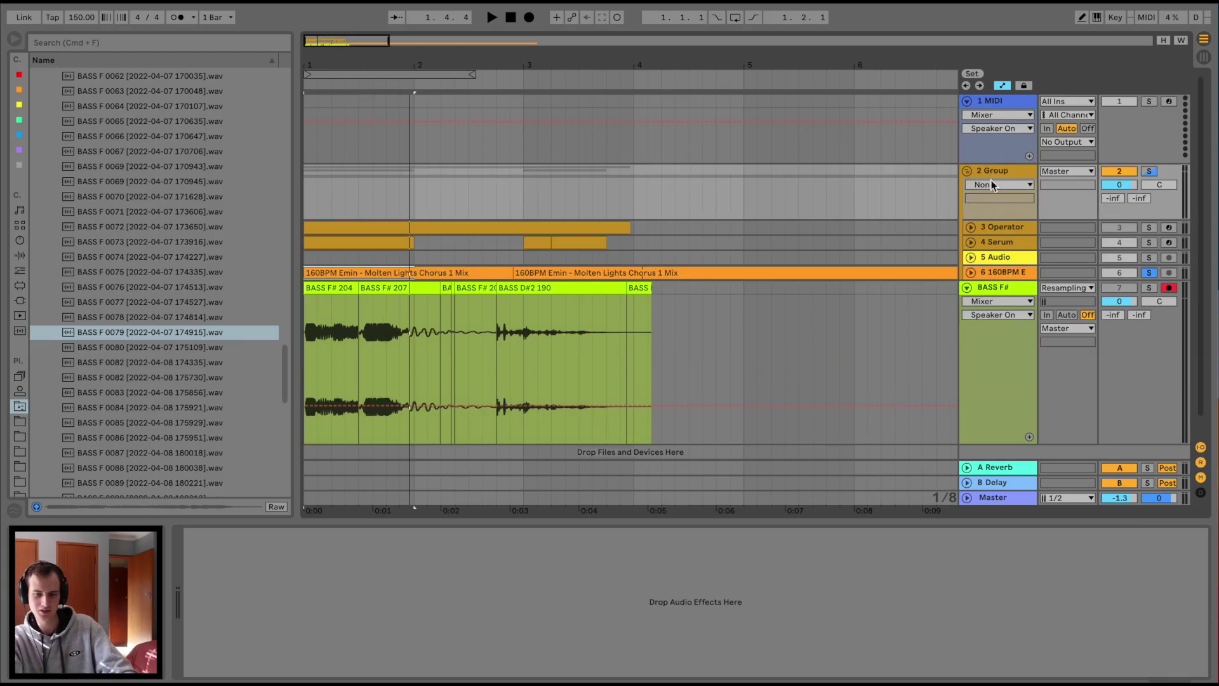
pyautogui.click(21, 242)
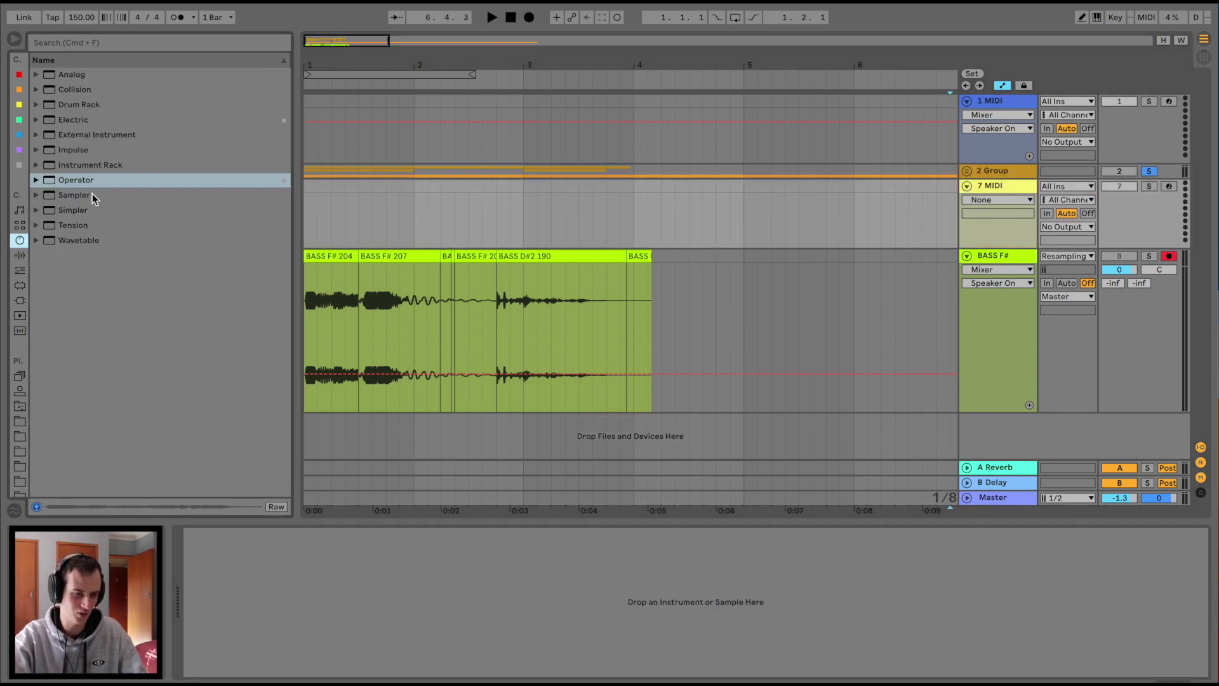
pyautogui.click(71, 182)
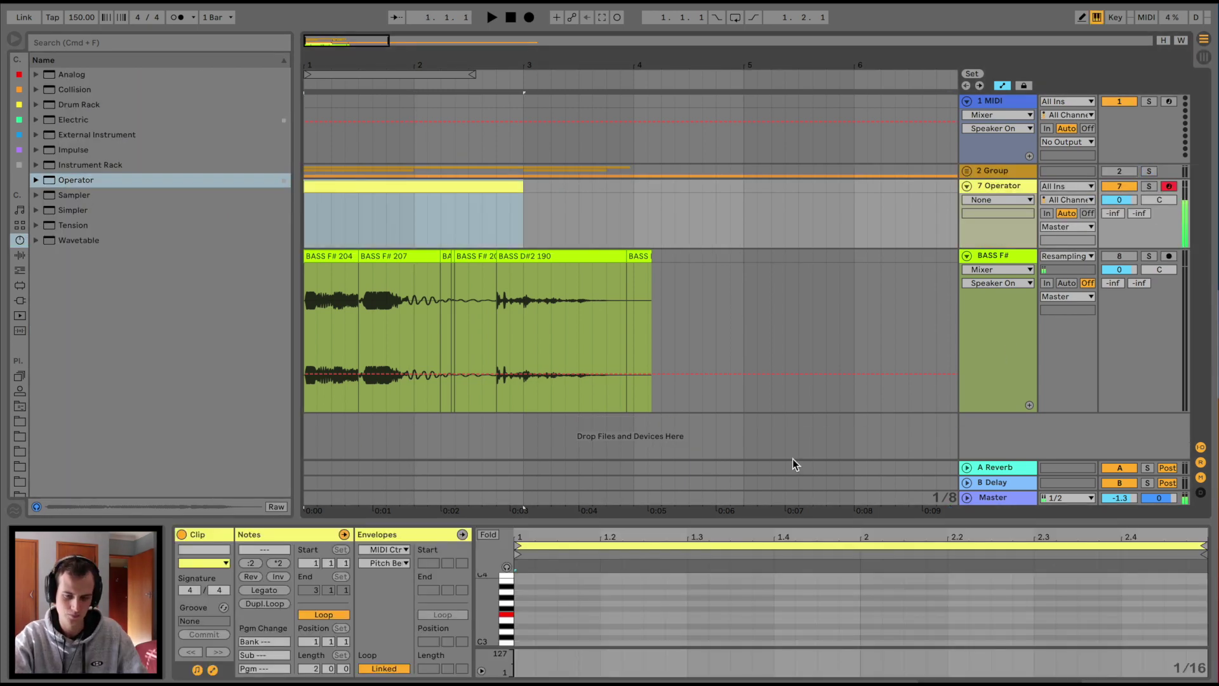
# - Add an F1 note at the start of the new two-bar MIDI clip and extend it with Legato over the whole clip
pyautogui.moveTo(741, 519); pyautogui.dragTo(764, 251)
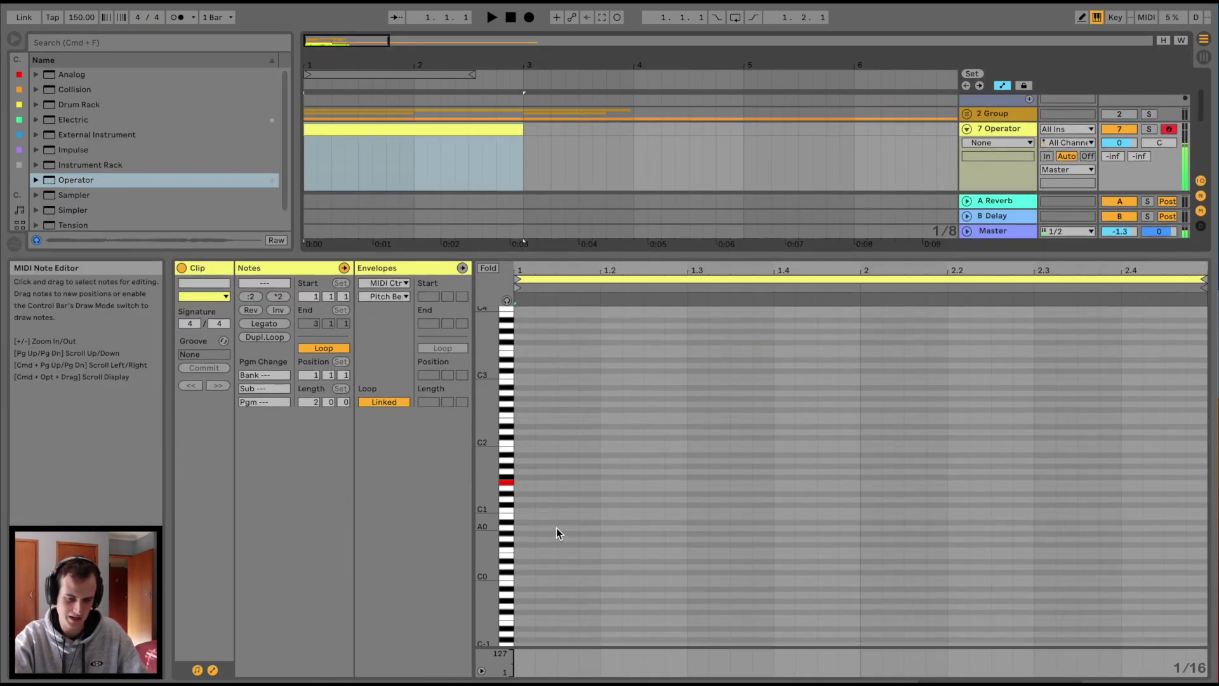
pyautogui.scroll(-3, 556, 527)
pyautogui.doubleClick(525, 475)
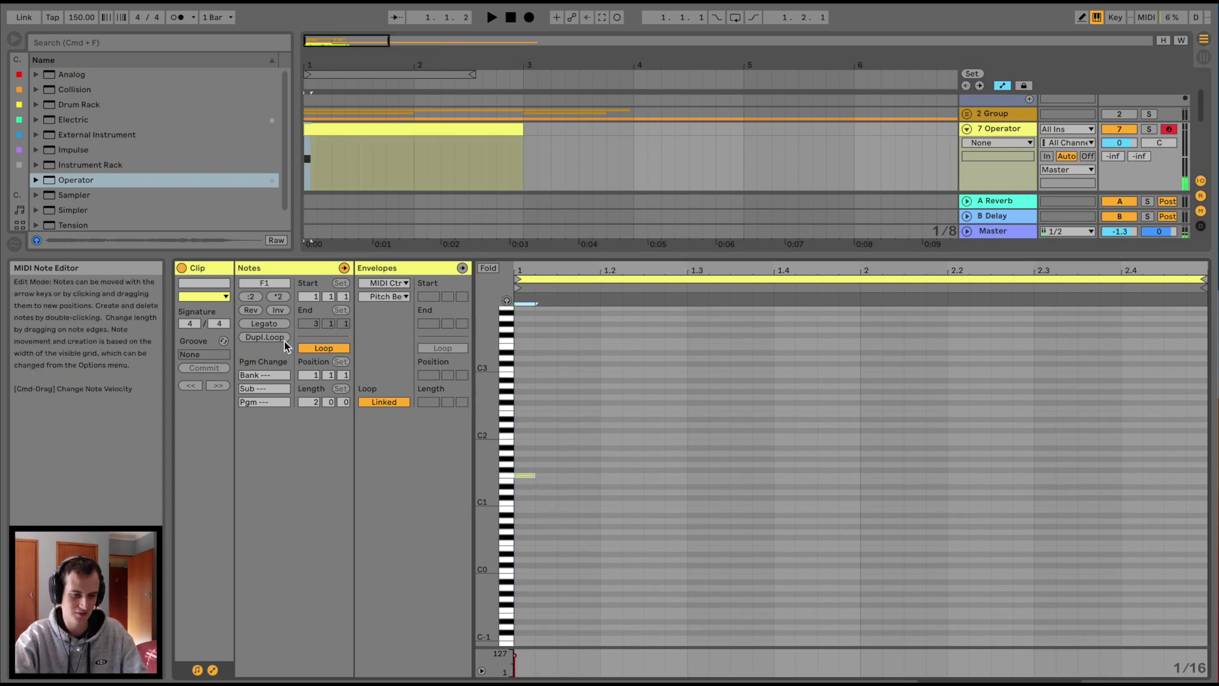
pyautogui.click(265, 323)
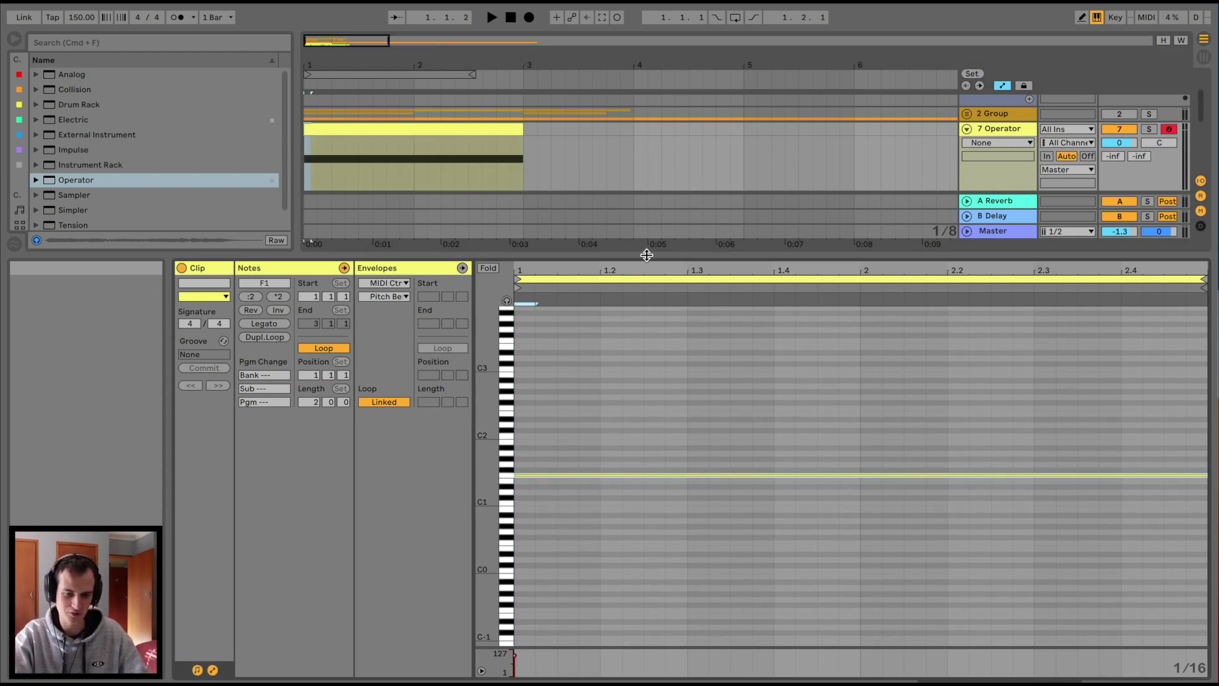
pyautogui.moveTo(645, 253); pyautogui.dragTo(645, 409)
# - Show the new track's Operator device and audition the F1 note with its default sine wave
pyautogui.press('space')
pyautogui.doubleClick(990, 129)
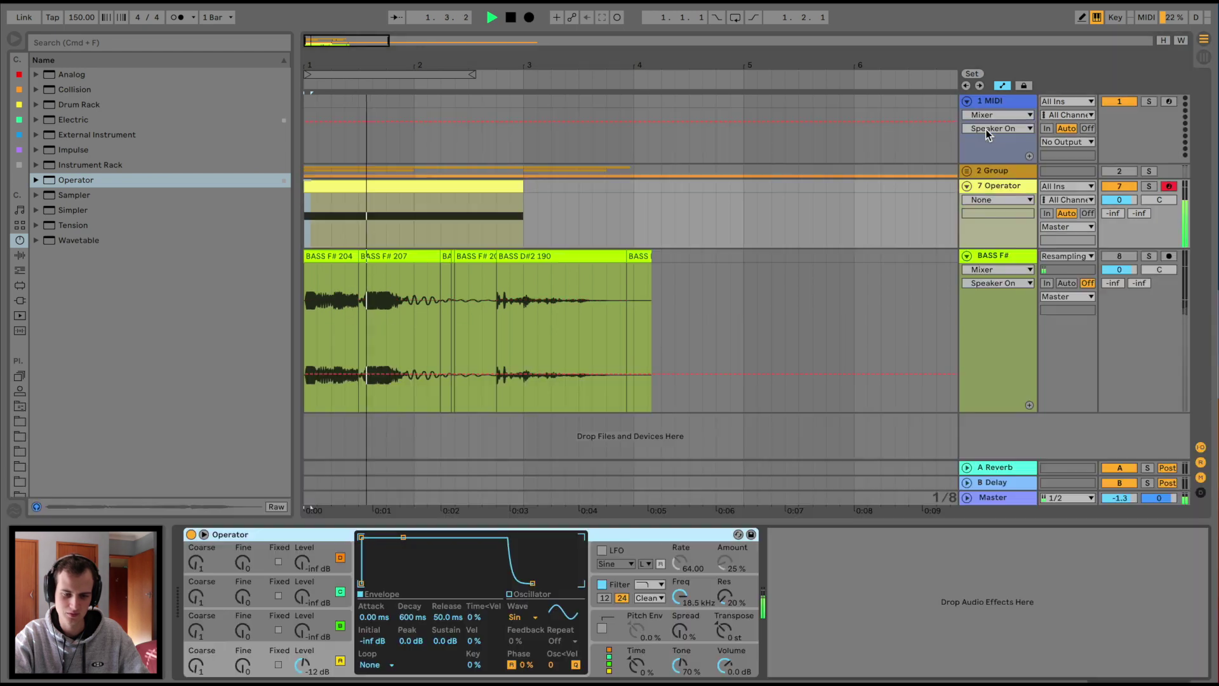
pyautogui.press('space')
pyautogui.press('space')
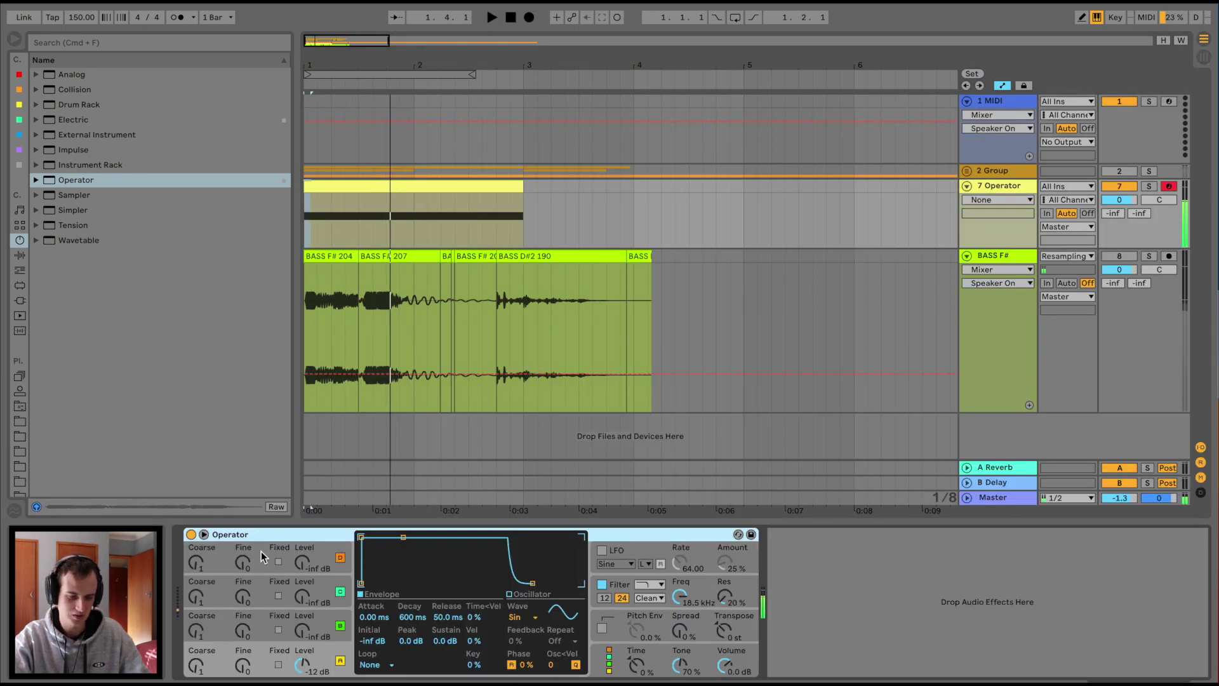
# - Try a saw waveform on Operator's oscillator A, replace it with Square D and listen to the note
pyautogui.click(517, 617)
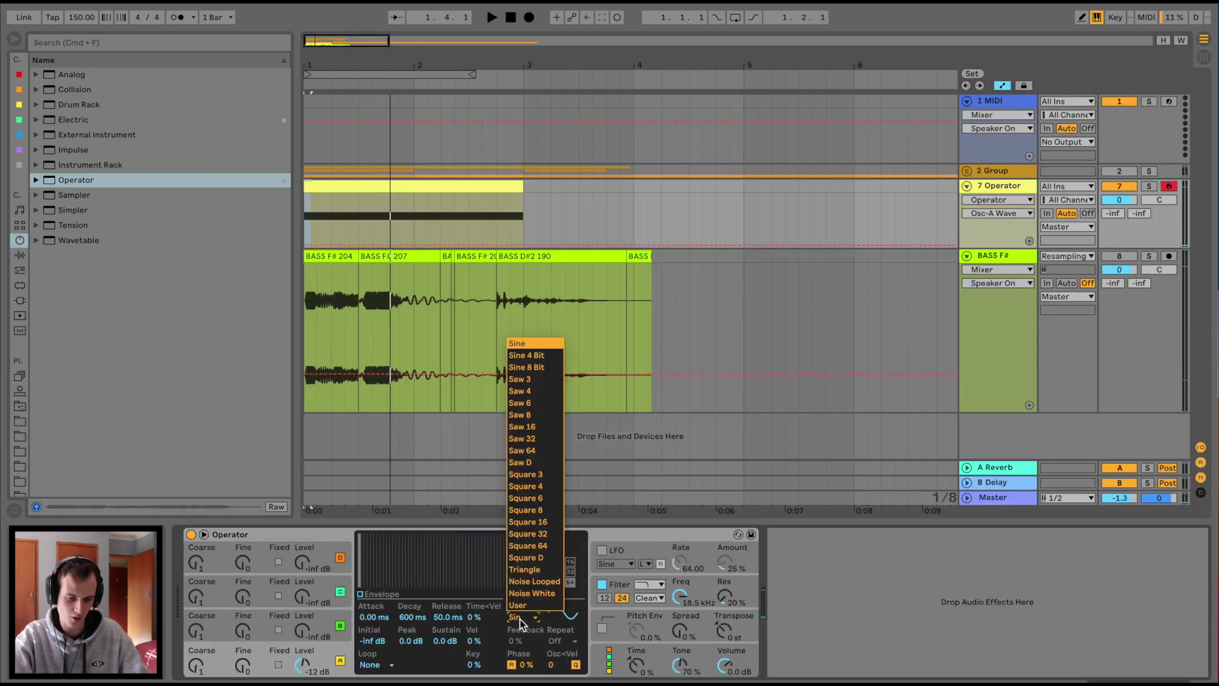
pyautogui.click(546, 433)
pyautogui.press('space')
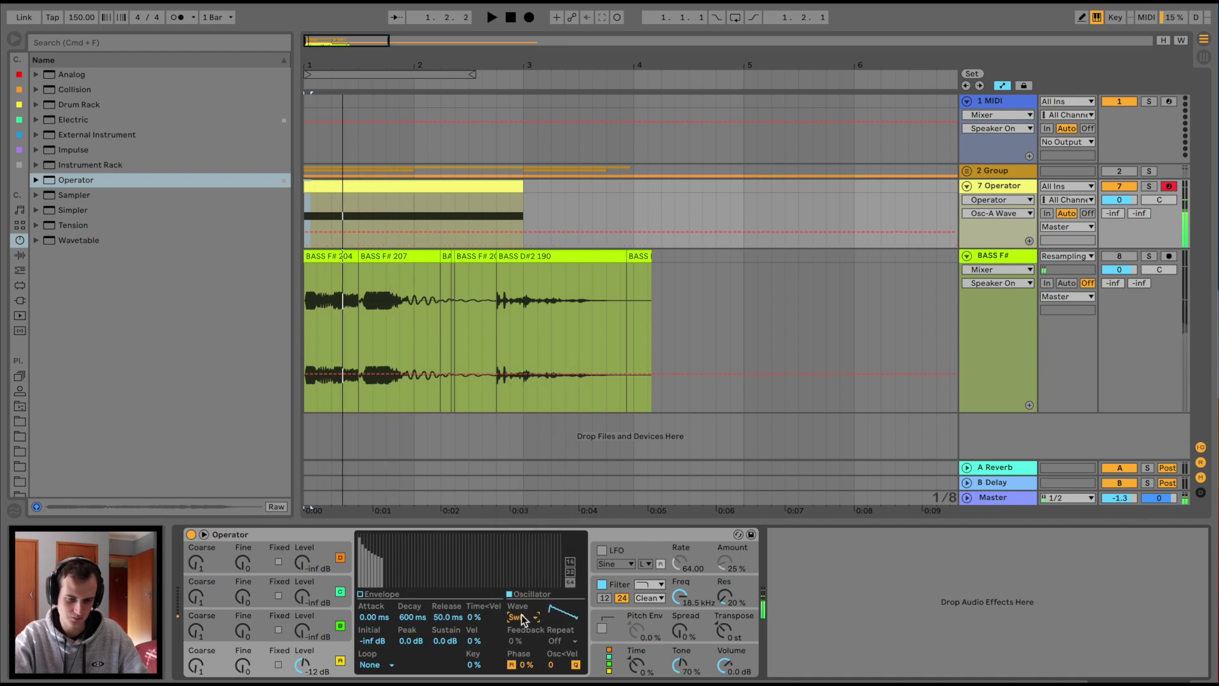
pyautogui.click(518, 618)
pyautogui.click(539, 557)
pyautogui.press('space')
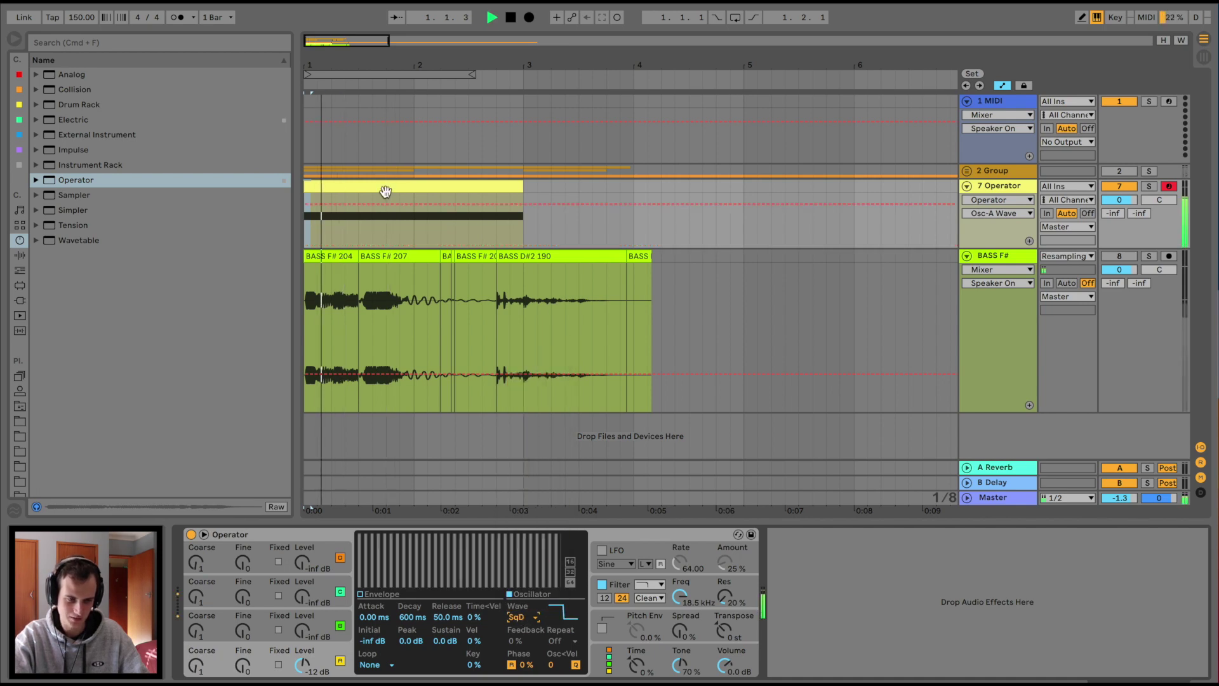
pyautogui.press('space')
# - Transpose the clip's note down one octave to F0 and play it
pyautogui.doubleClick(384, 187)
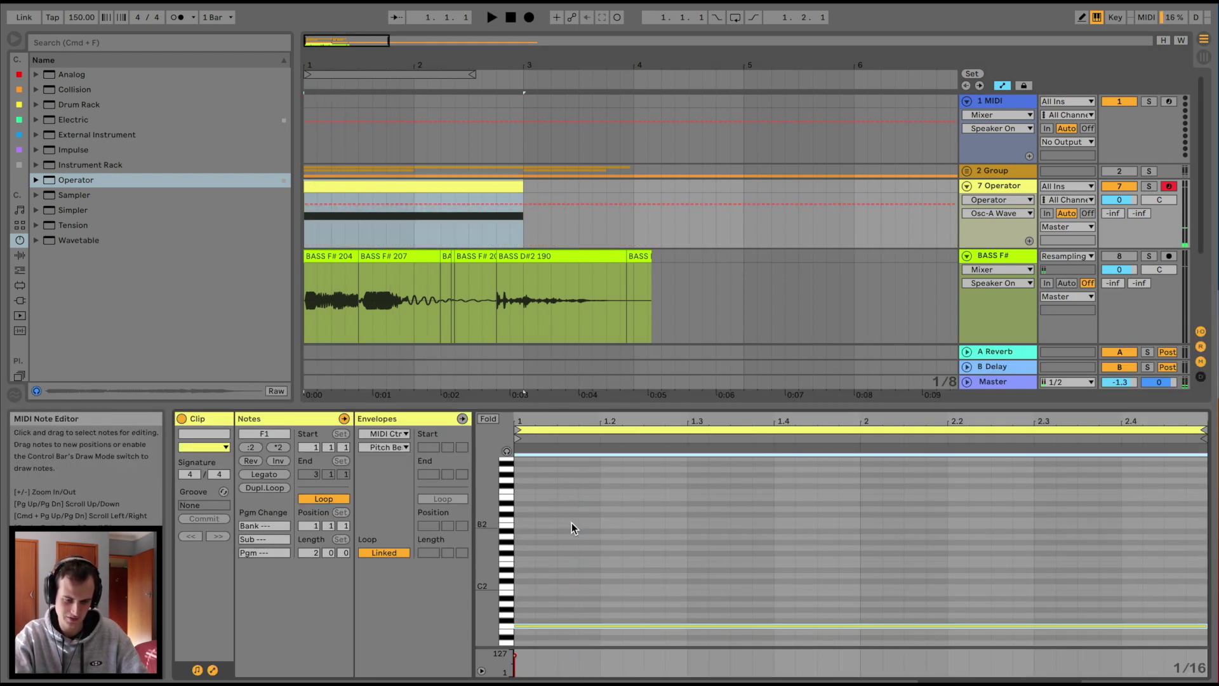
pyautogui.hotkey('shift', 'Down')
pyautogui.press('space')
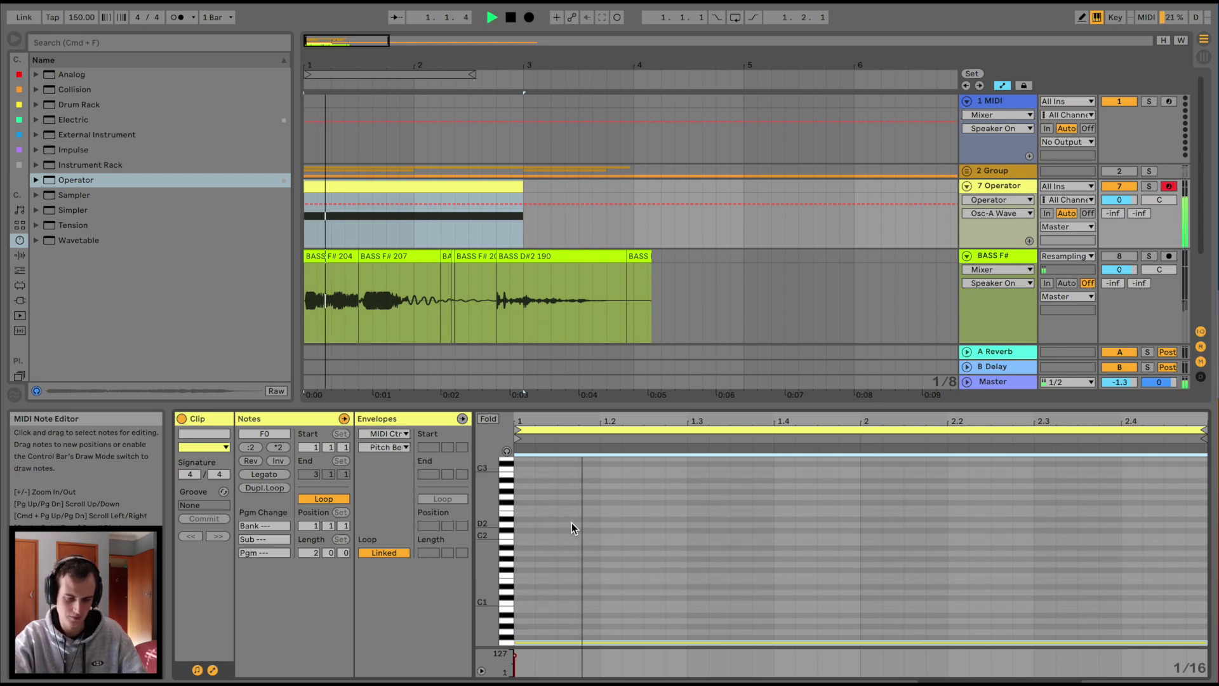
# - Return to the Operator device and set oscillator B's waveform to Saw 3
pyautogui.doubleClick(999, 186)
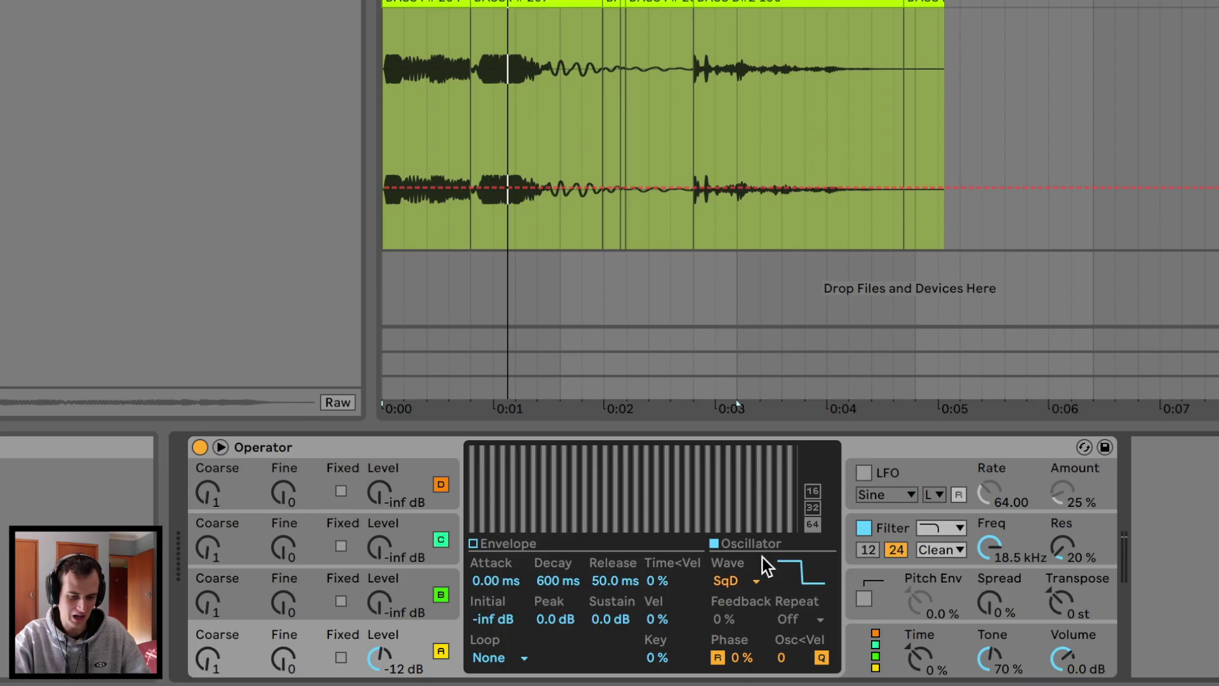
pyautogui.click(738, 581)
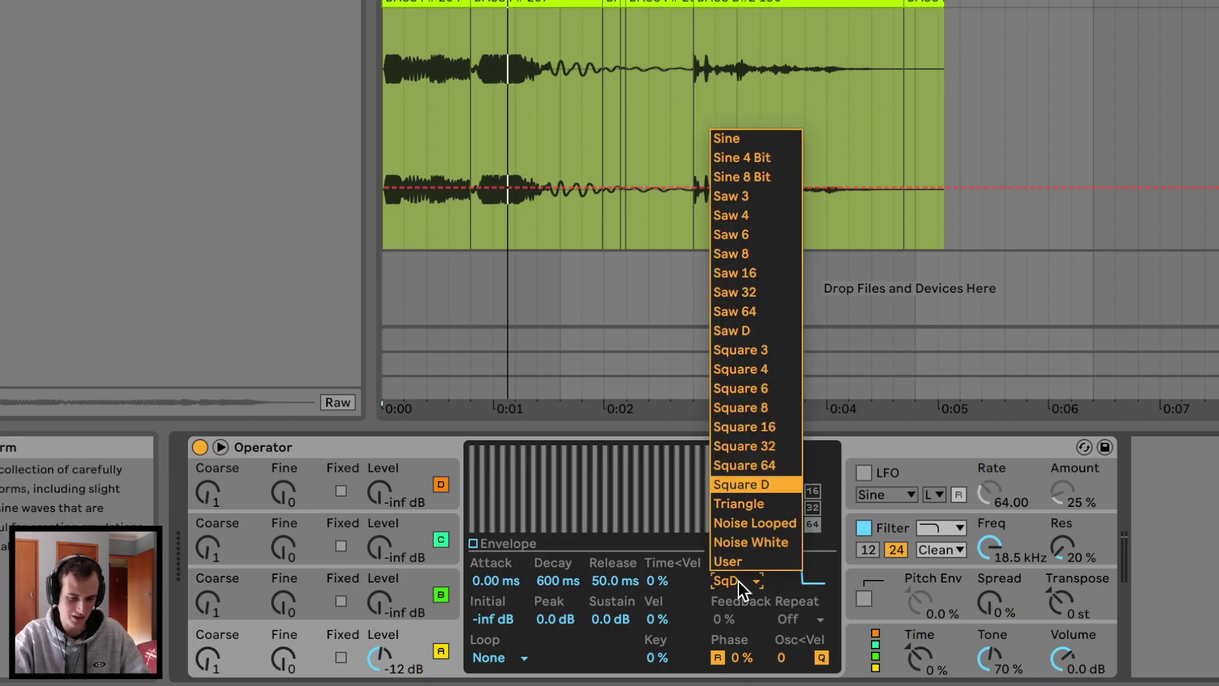
pyautogui.click(738, 582)
pyautogui.click(310, 584)
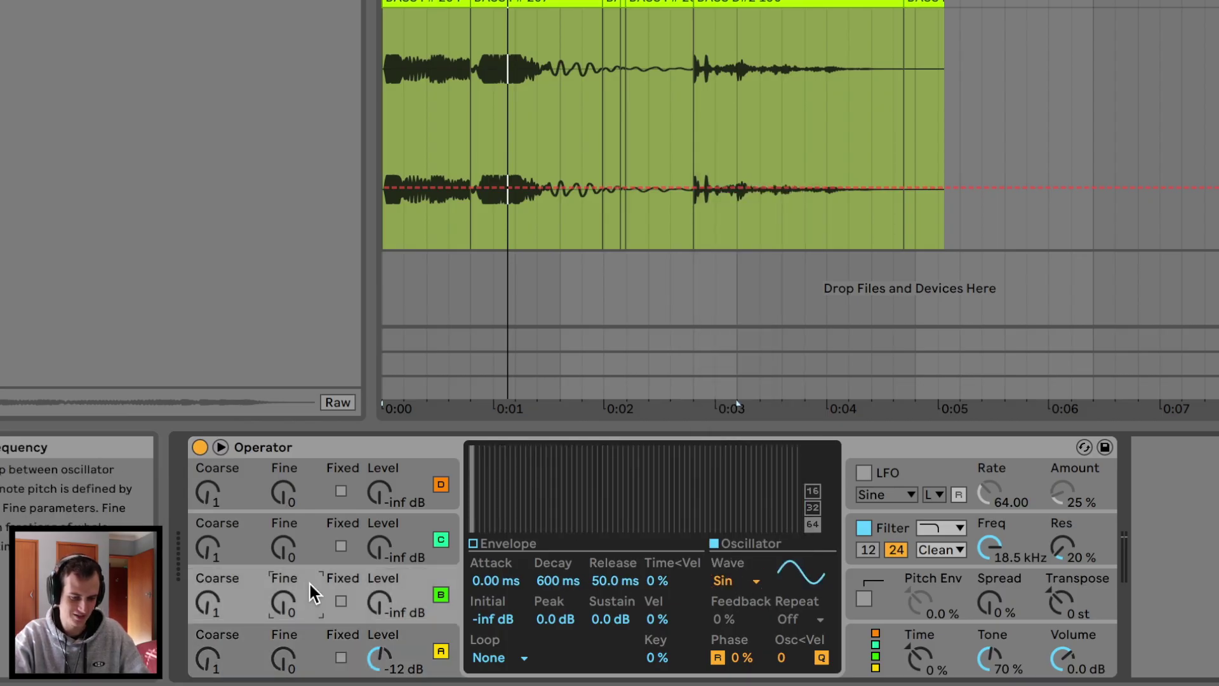
pyautogui.click(730, 581)
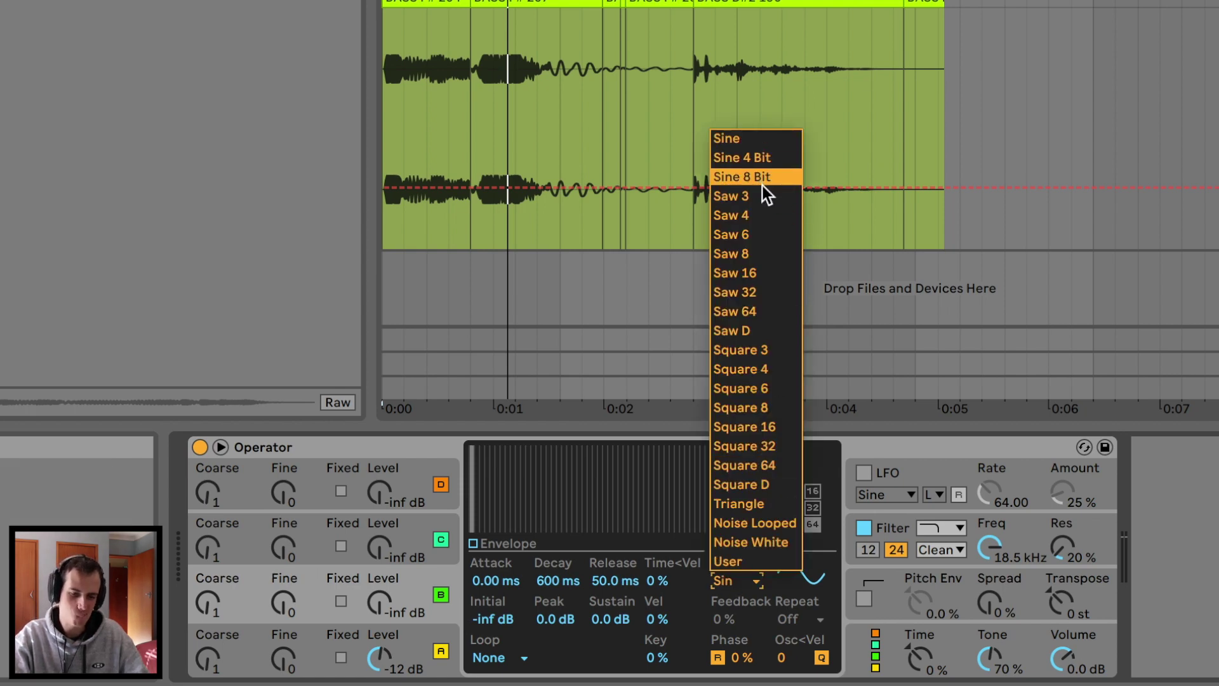
pyautogui.click(747, 198)
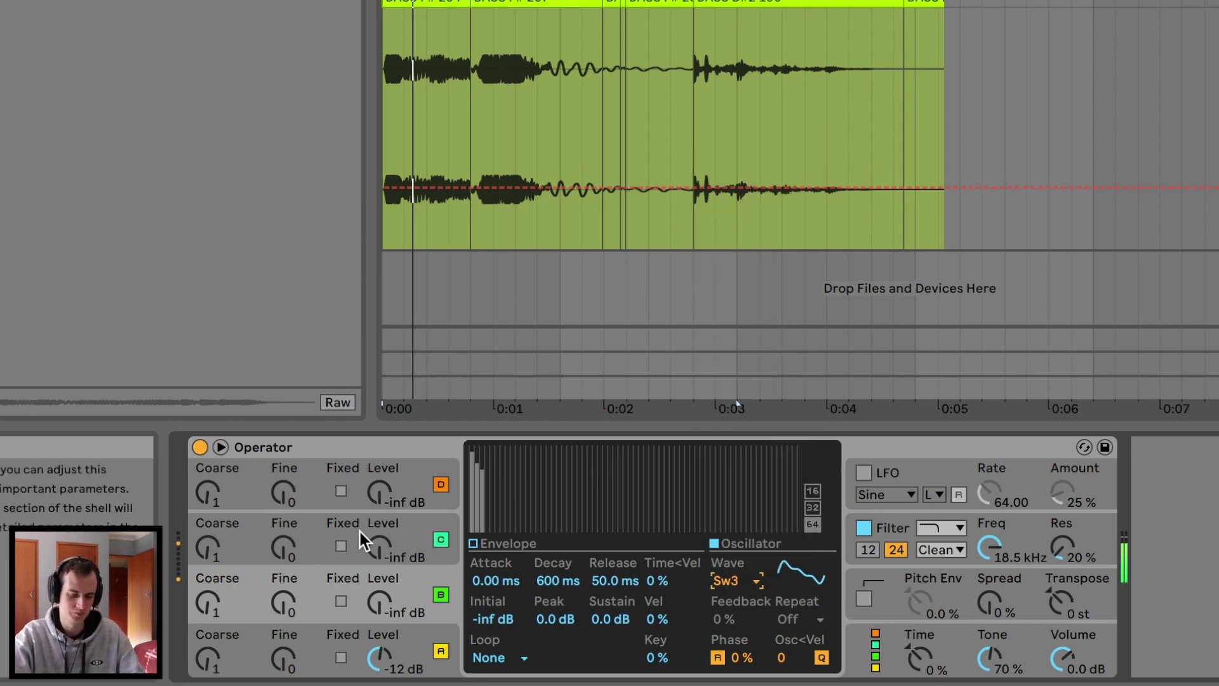
# - Set oscillator C's waveform to Saw D
pyautogui.click(380, 534)
pyautogui.click(752, 583)
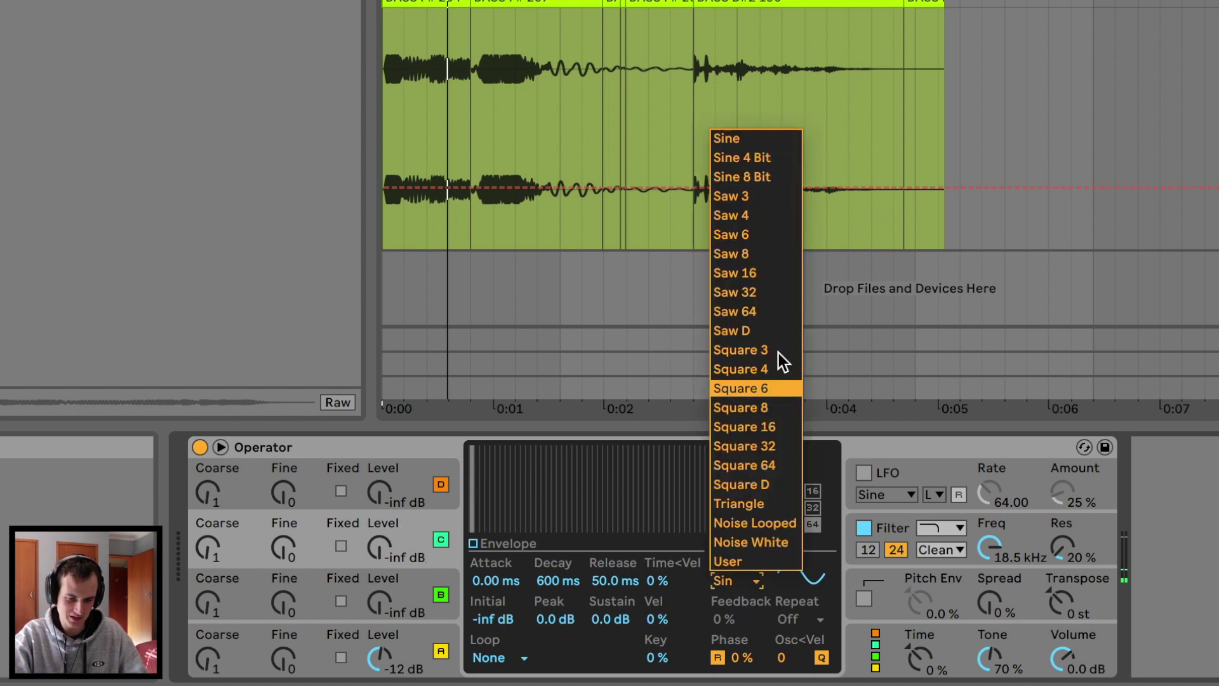
pyautogui.click(774, 331)
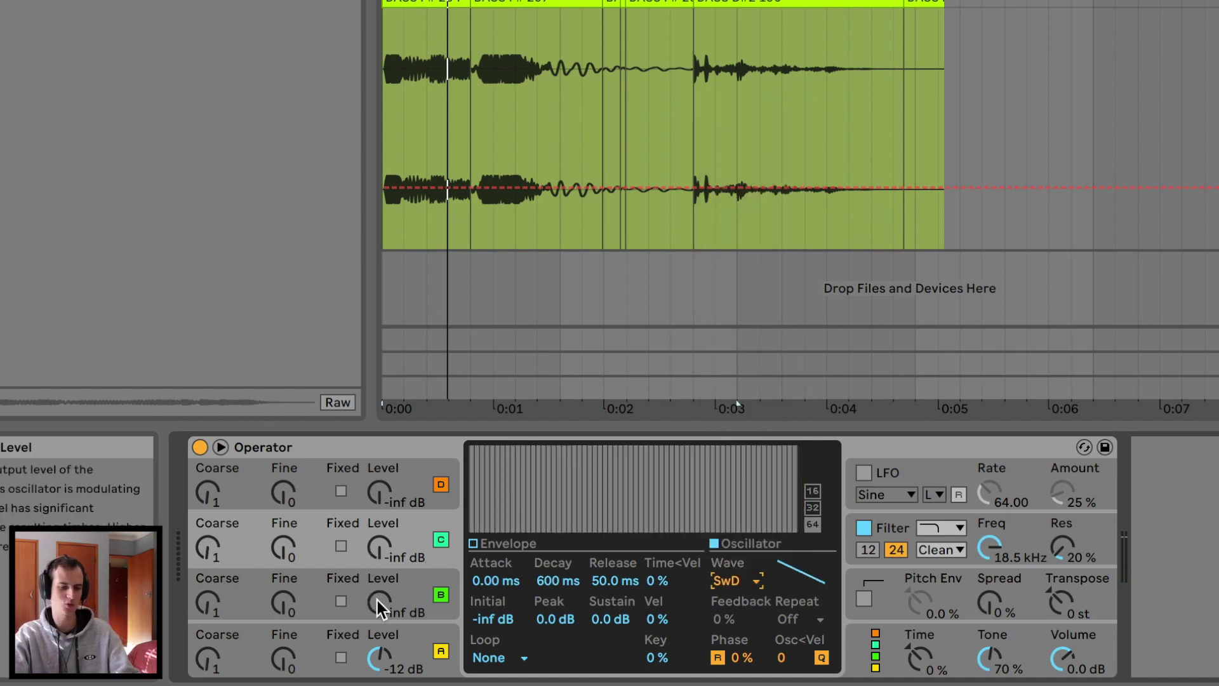
# - Try different levels for oscillator B, up to 0.0 dB, and return it to -inf dB
pyautogui.moveTo(379, 606); pyautogui.dragTo(379, 597)
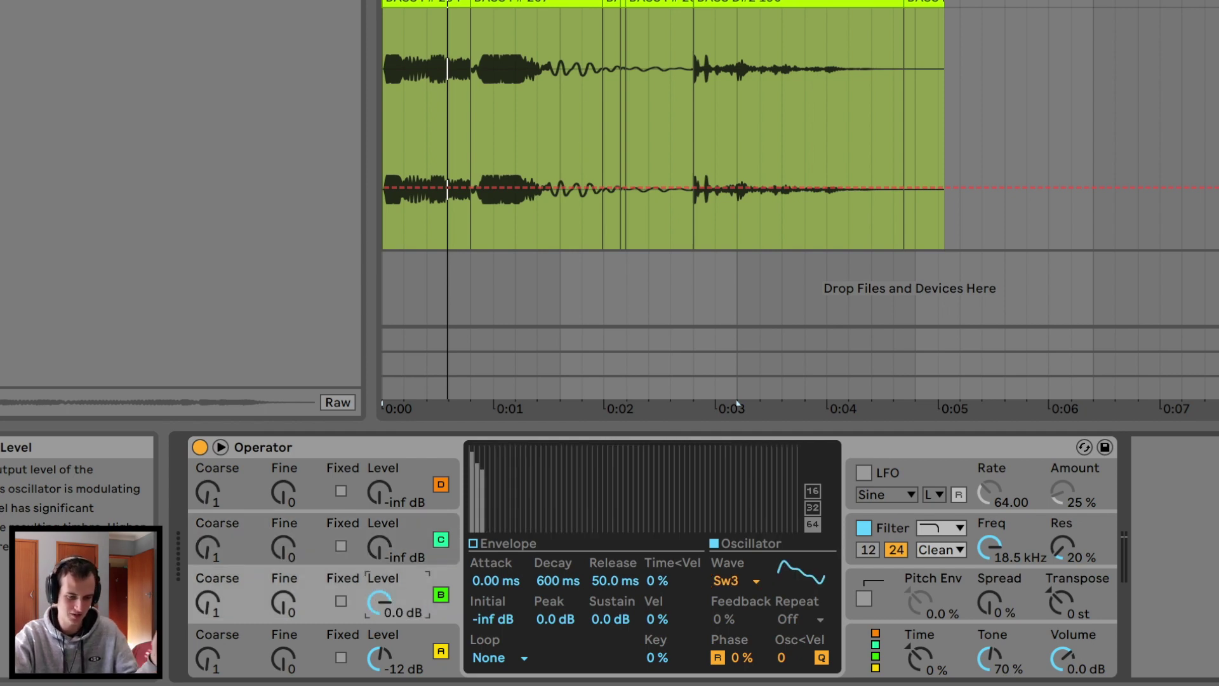
pyautogui.moveTo(379, 600); pyautogui.dragTo(336, 591)
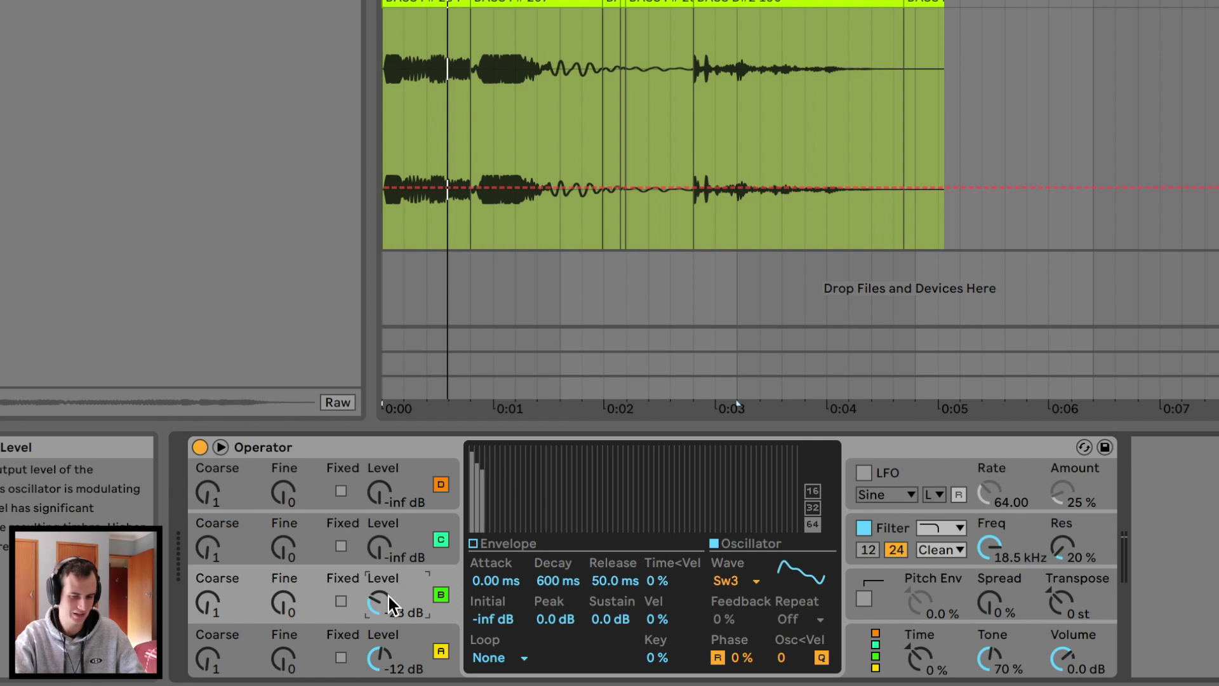
pyautogui.moveTo(410, 596); pyautogui.dragTo(410, 660)
# - Raise oscillator C's level to -22 dB, and set Coarse to 16 for oscillator C and 20 for oscillator B
pyautogui.moveTo(390, 552); pyautogui.dragTo(390, 533)
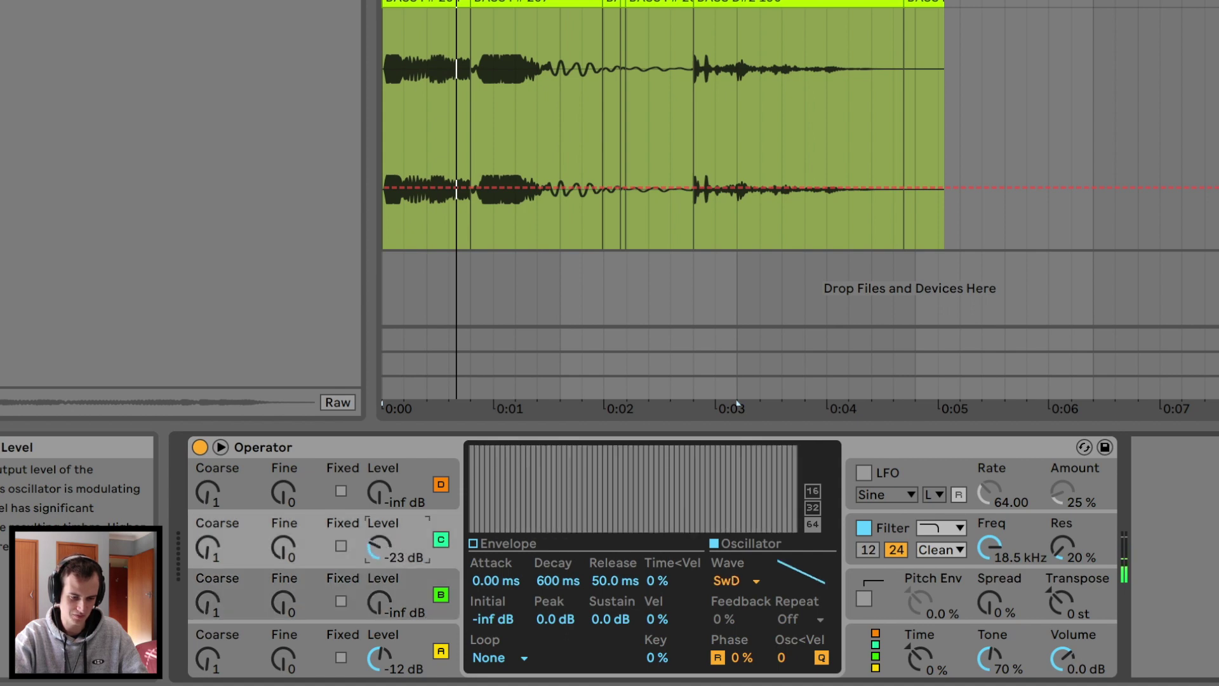
pyautogui.click(242, 549)
pyautogui.moveTo(223, 560); pyautogui.dragTo(223, 527)
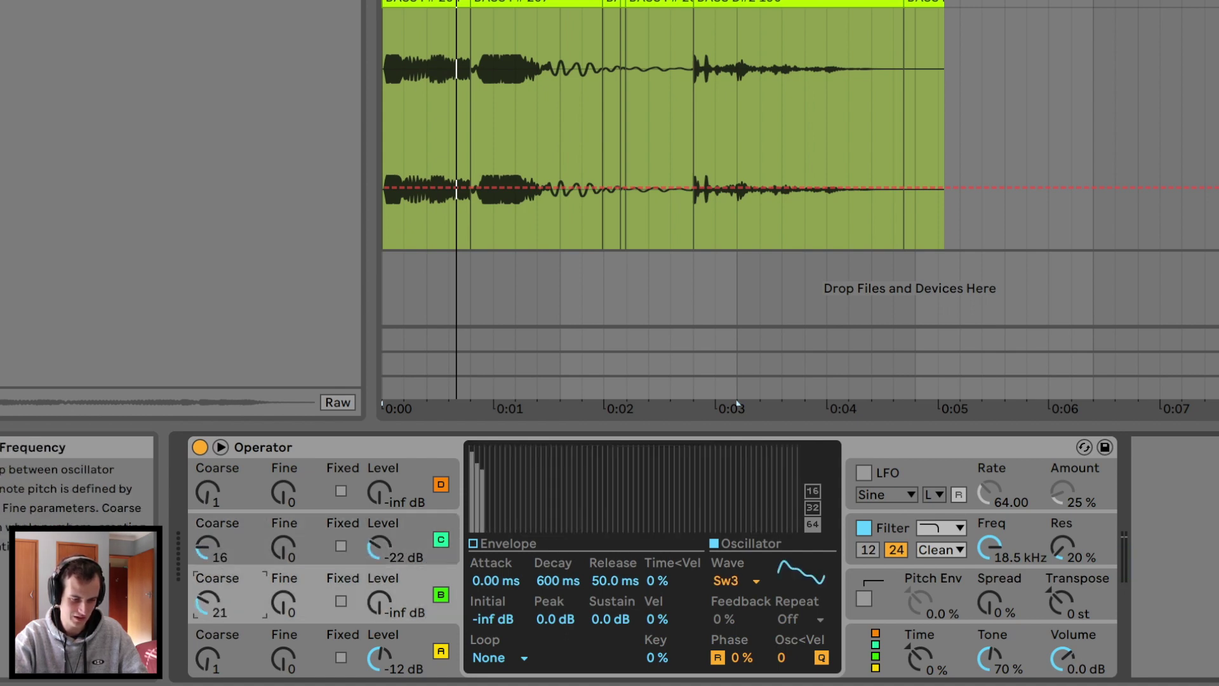
# - Draw a rising and falling automation curve for oscillator B's level across the two-bar clip and play it
pyautogui.moveTo(380, 602); pyautogui.dragTo(380, 560)
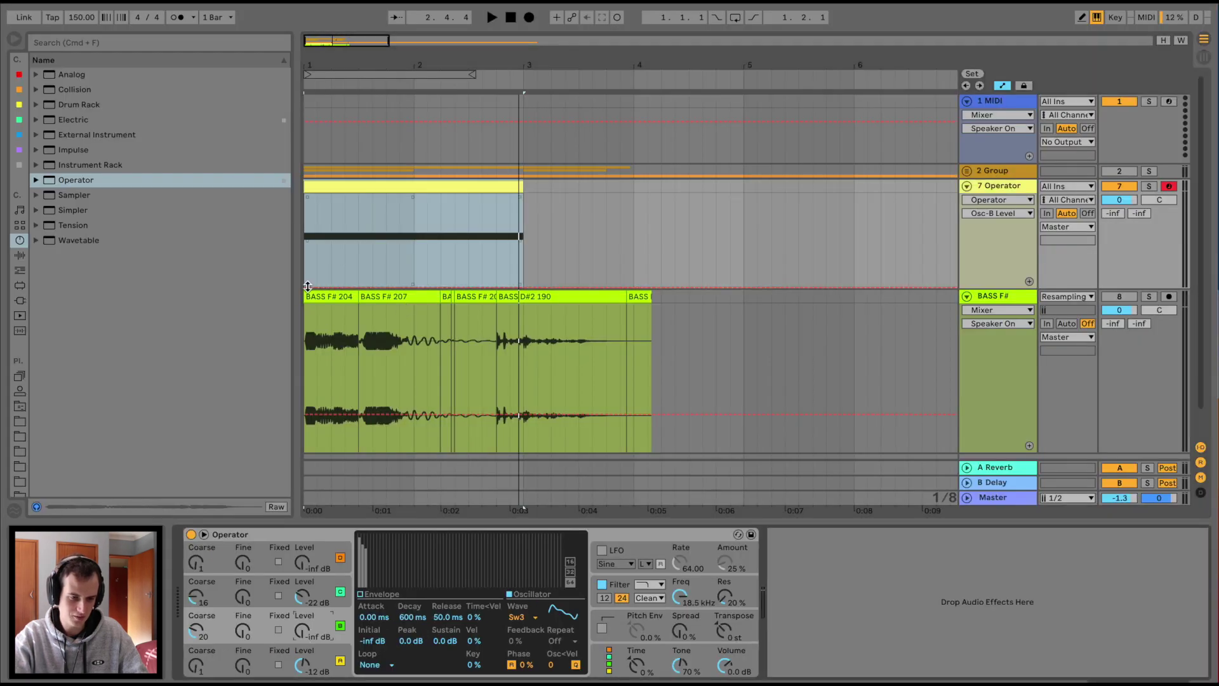
pyautogui.click(317, 287)
pyautogui.moveTo(331, 287); pyautogui.dragTo(386, 255)
pyautogui.moveTo(426, 255); pyautogui.dragTo(524, 274)
pyautogui.click(469, 275)
pyautogui.press('space')
# - Enable Operator's pitch envelope with a peak of +44 st, set its amount to 60 % and listen to the clip
pyautogui.click(616, 621)
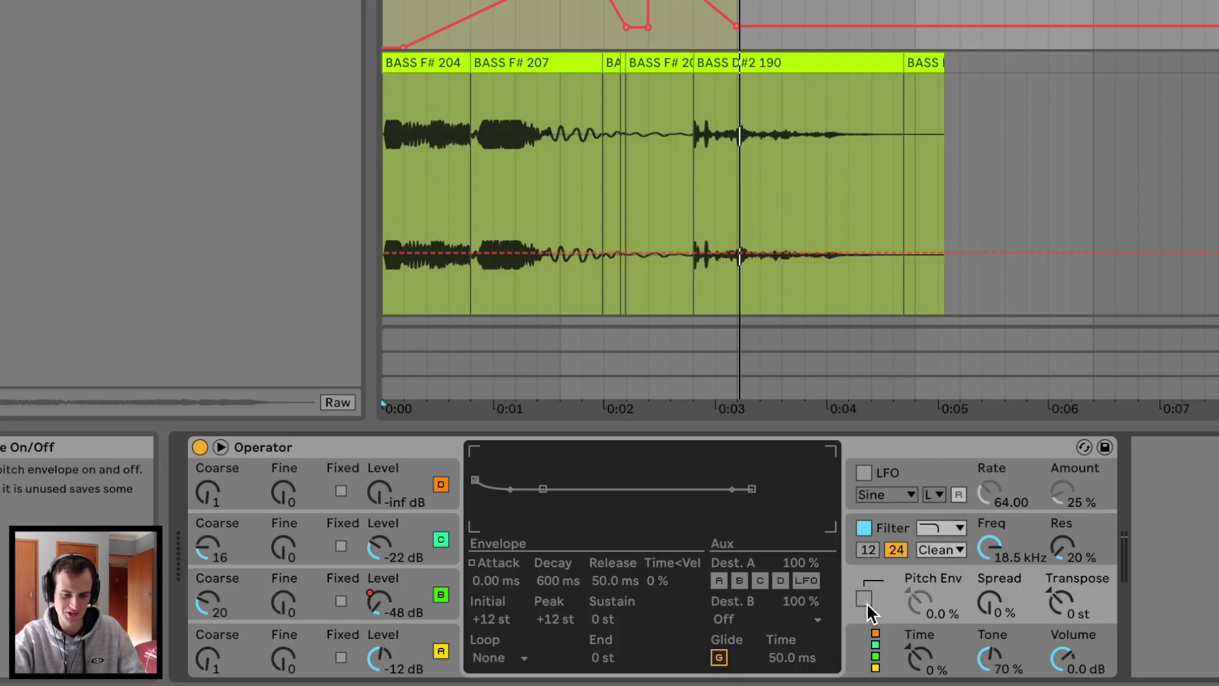
pyautogui.click(602, 629)
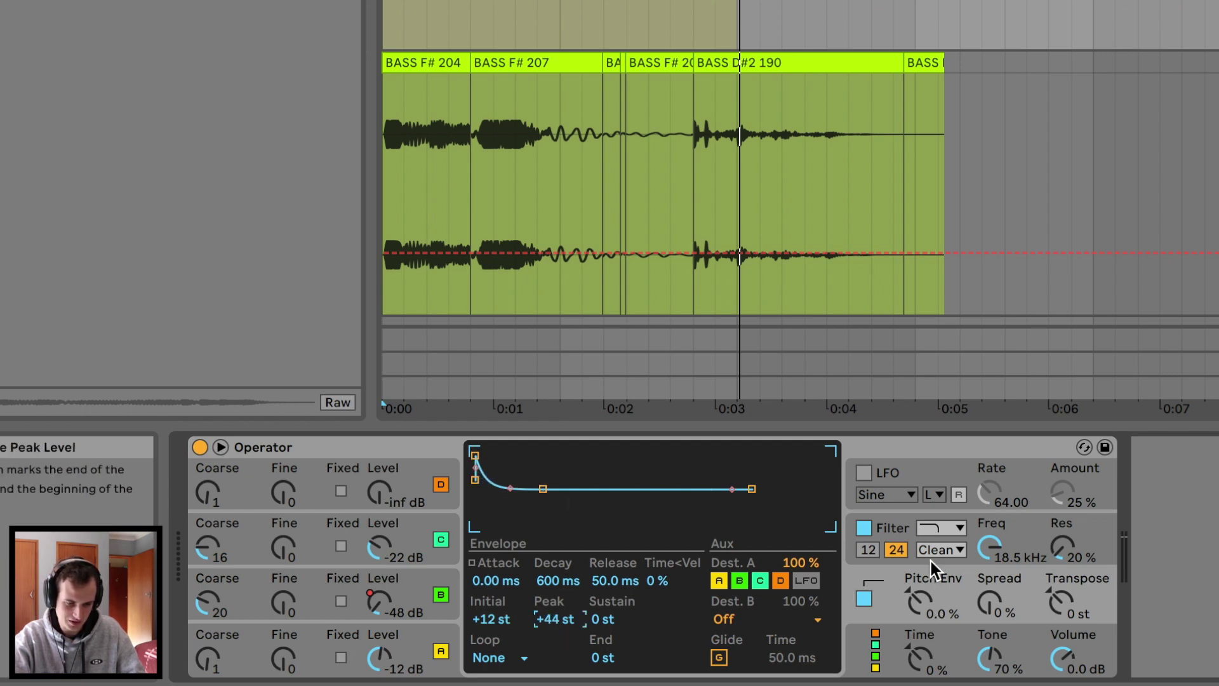
pyautogui.press('space')
pyautogui.moveTo(919, 602); pyautogui.dragTo(919, 564)
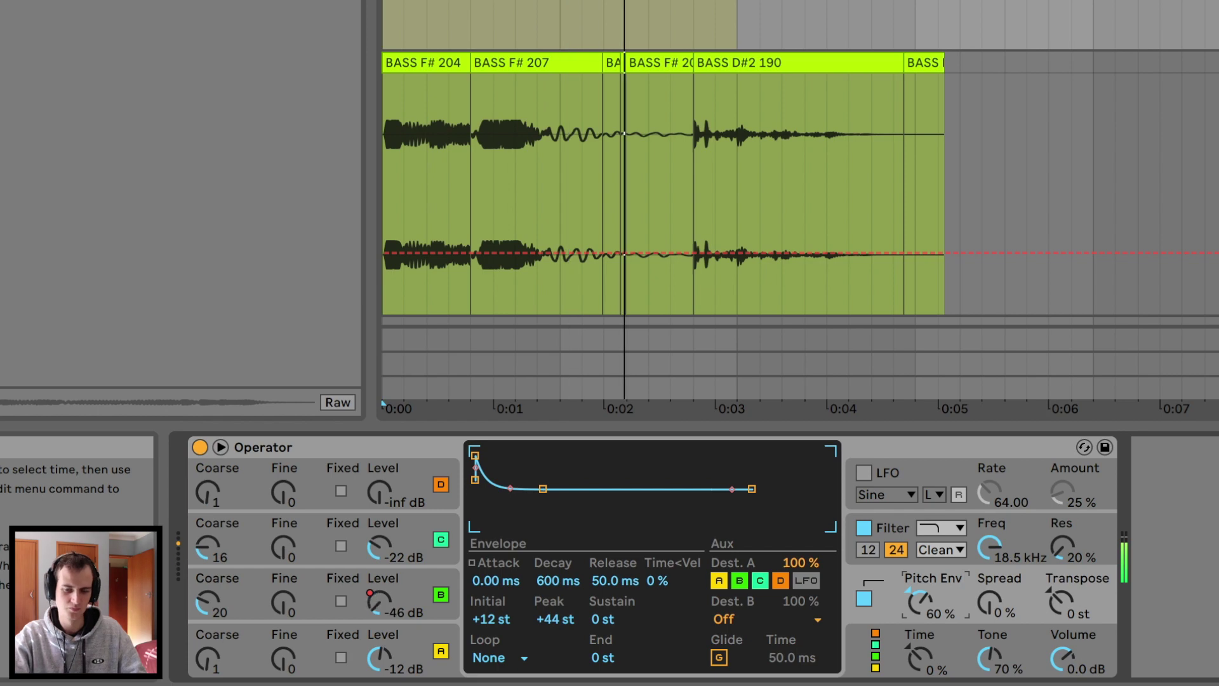
pyautogui.press('space')
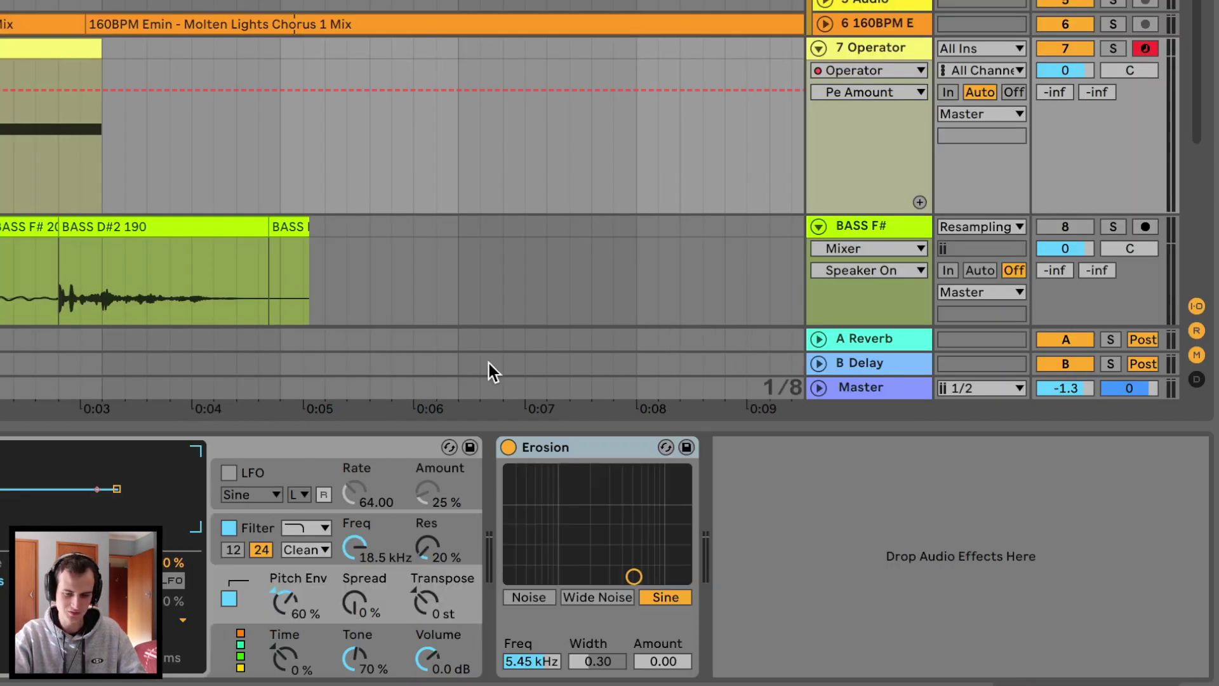
# - Set Erosion to 3.29 kHz with an amount of 122, and compare Wide Noise with Sine mode, keeping Sine
pyautogui.press('space')
pyautogui.moveTo(634, 577); pyautogui.dragTo(582, 519)
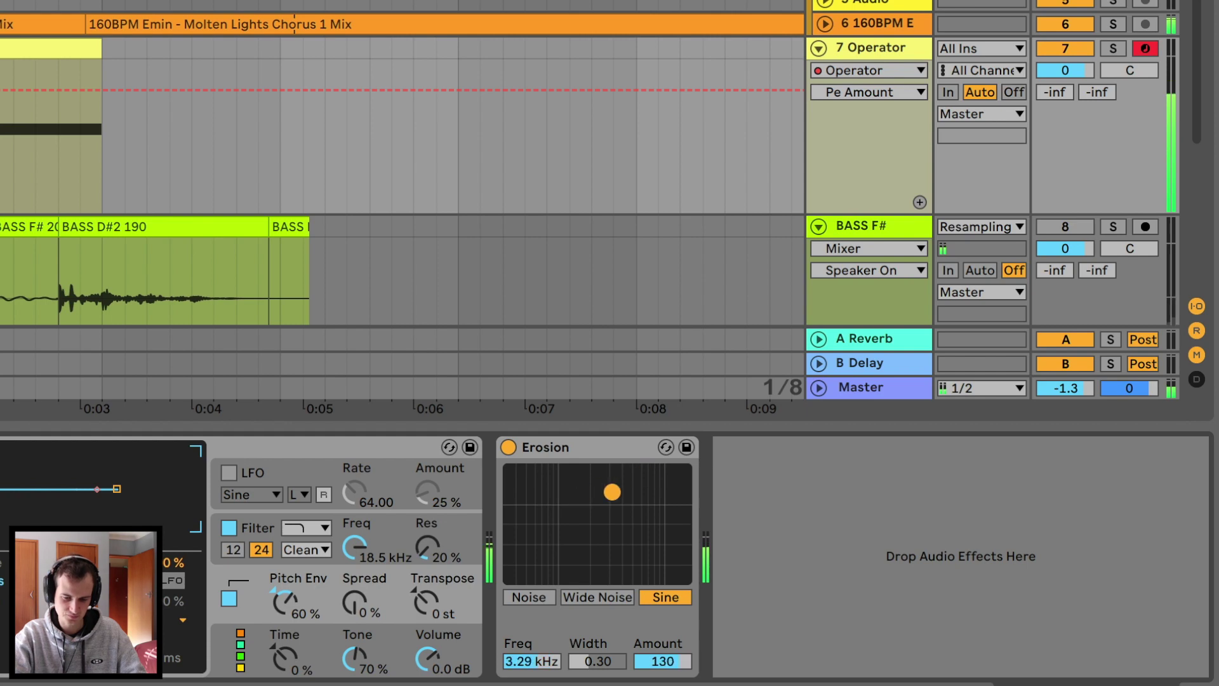
pyautogui.moveTo(613, 492); pyautogui.dragTo(612, 495)
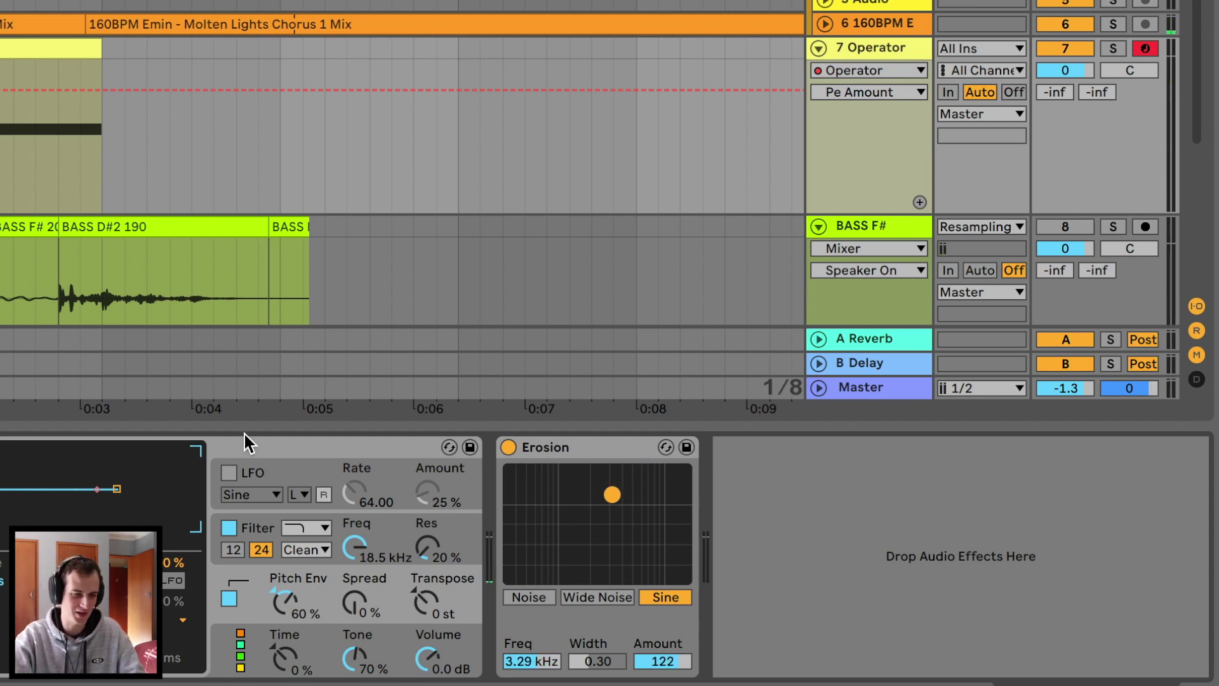
pyautogui.click(609, 600)
pyautogui.click(661, 600)
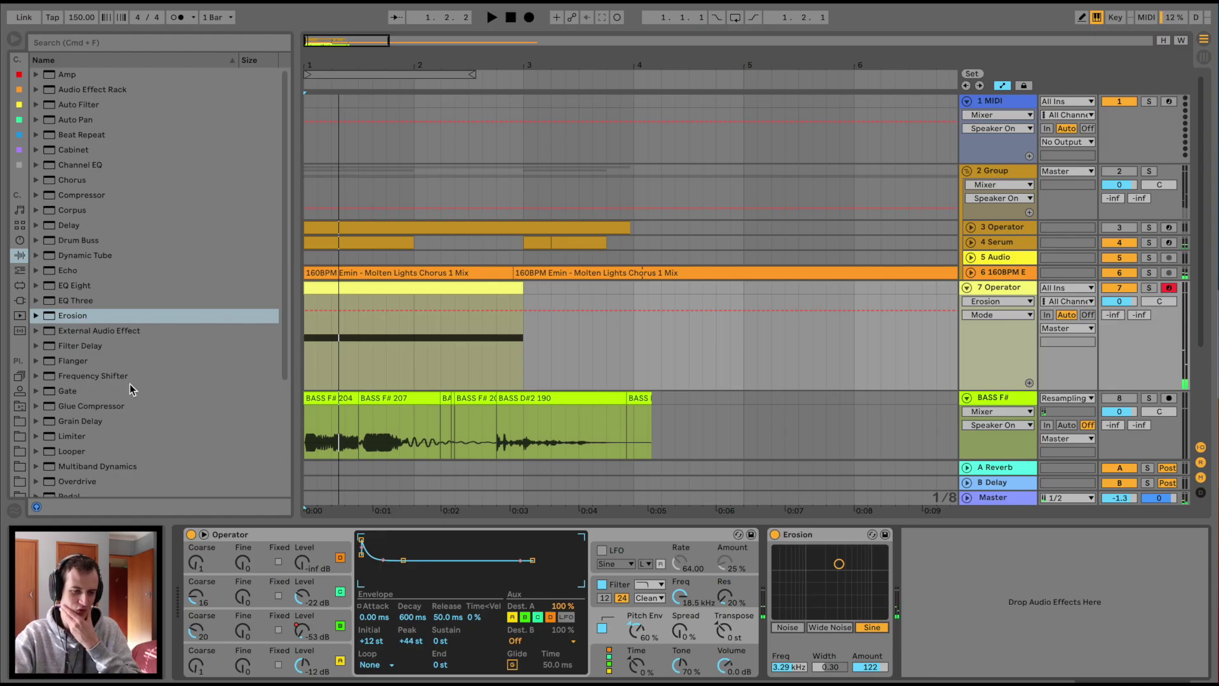
# - Add the OTT preset of Multiband Dynamics after Erosion, set its amount to 54 % and listen to the clip
pyautogui.scroll(-3, 57, 391)
pyautogui.click(37, 329)
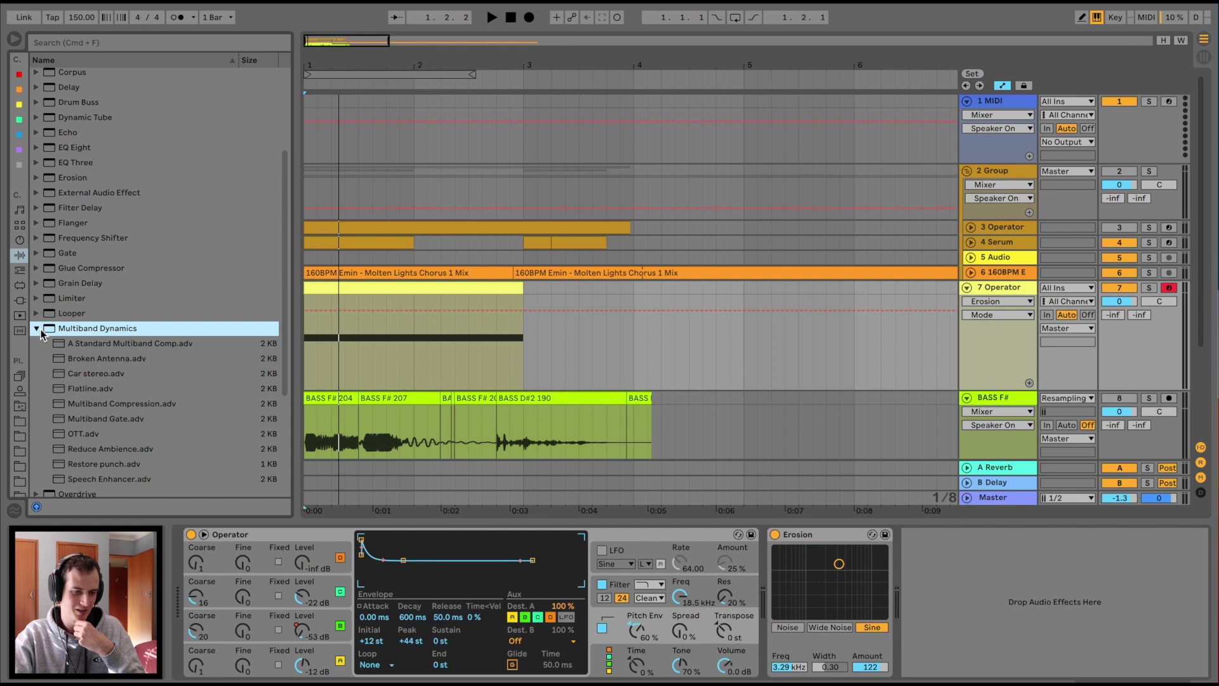
pyautogui.doubleClick(79, 434)
pyautogui.press('space')
pyautogui.press('space')
pyautogui.press('space')
pyautogui.moveTo(1180, 658); pyautogui.dragTo(1179, 684)
pyautogui.press('space')
pyautogui.press('space')
pyautogui.press('space')
# - Add a Saturator after OTT with Drive at 7.43 dB and the Color section's Base at 1.71
pyautogui.scroll(-4, 127, 438)
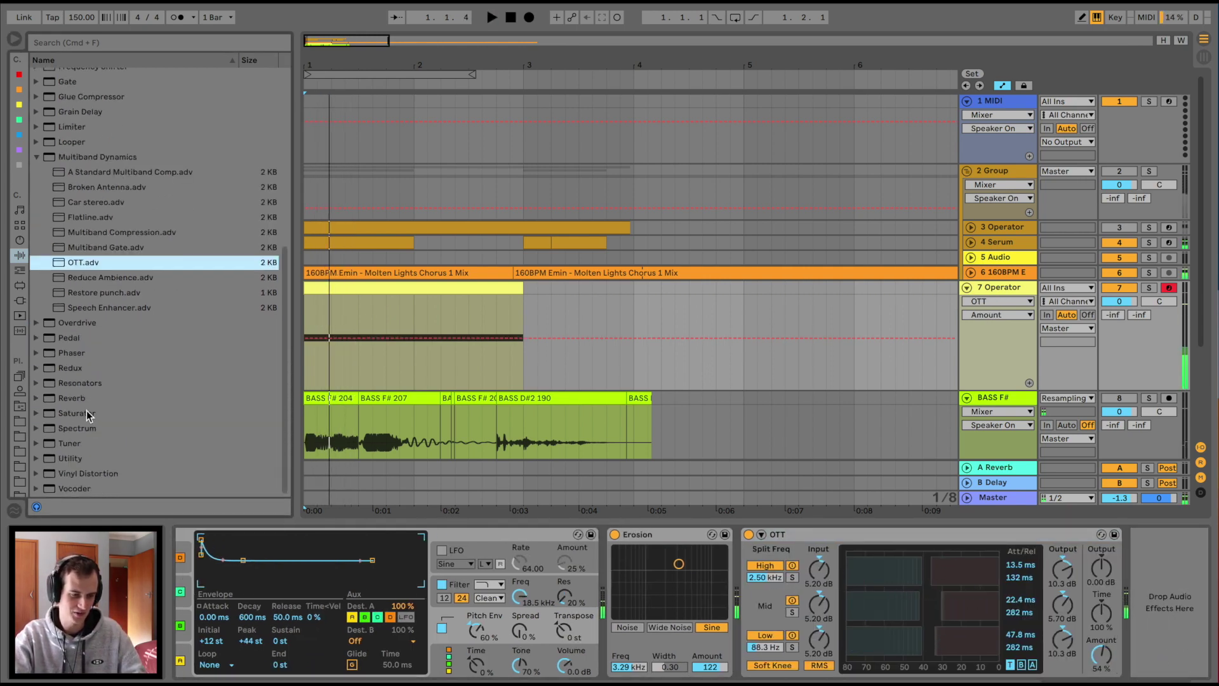
pyautogui.doubleClick(122, 411)
pyautogui.moveTo(936, 577); pyautogui.dragTo(938, 557)
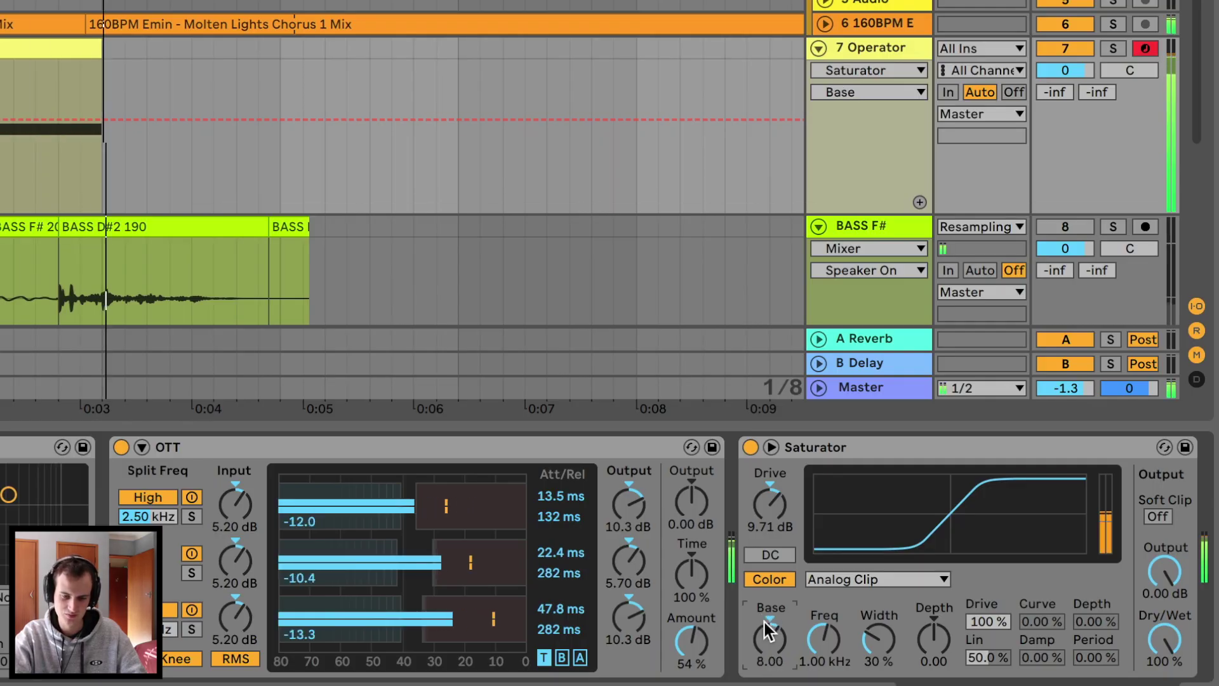
pyautogui.moveTo(768, 624); pyautogui.dragTo(769, 625)
pyautogui.moveTo(776, 524); pyautogui.dragTo(776, 532)
pyautogui.press('space')
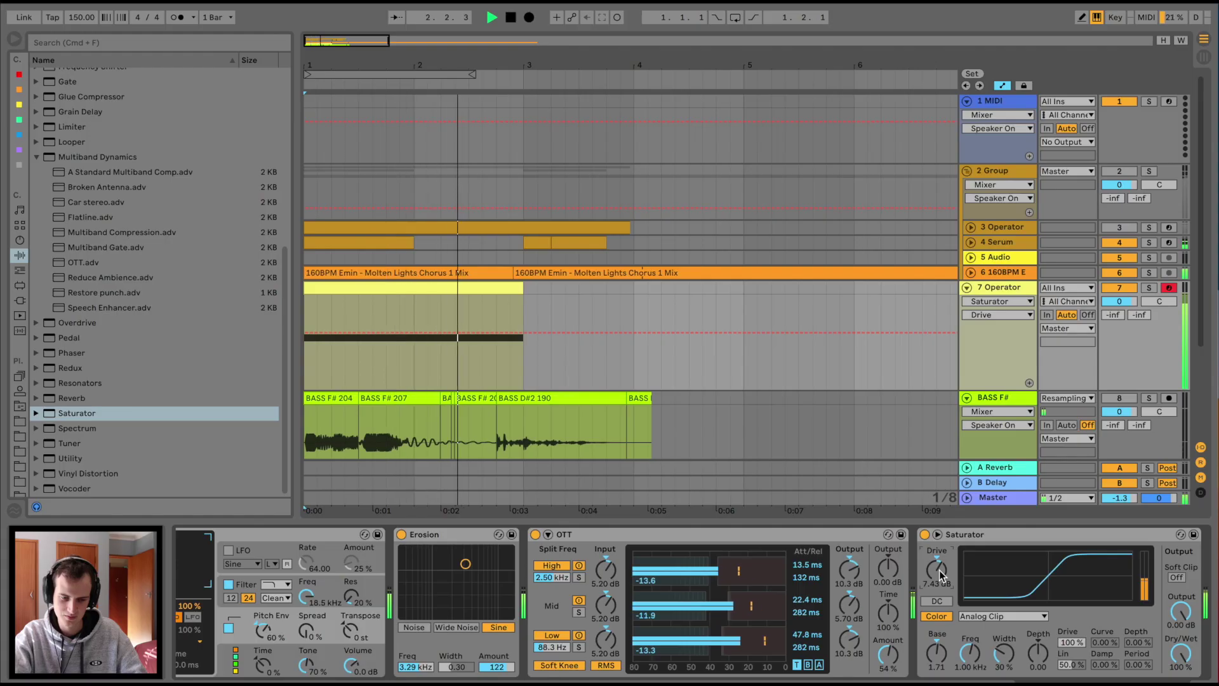
# - Try other Coarse values for Operator's oscillators during playback, up to 32 for oscillator B and 25 for oscillator C
pyautogui.hscroll(-5, 942, 575)
pyautogui.press('space')
pyautogui.press('space')
pyautogui.press('space')
pyautogui.moveTo(195, 630); pyautogui.dragTo(196, 567)
pyautogui.press('space')
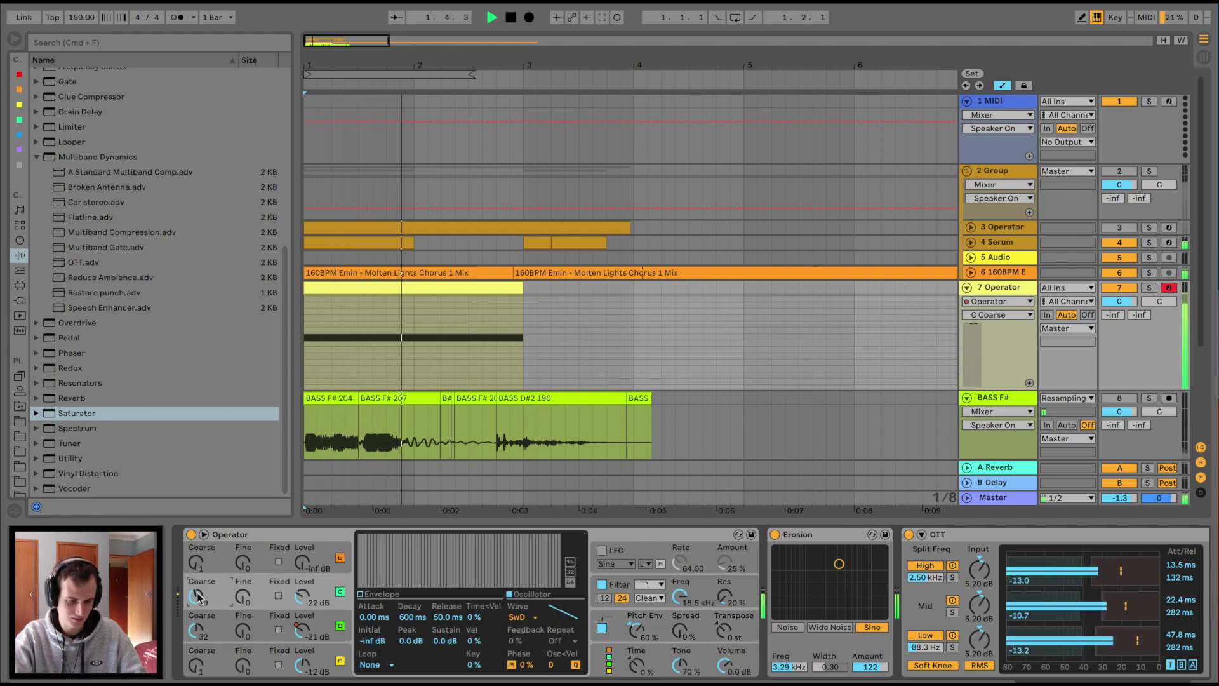
pyautogui.press('space')
pyautogui.press('space')
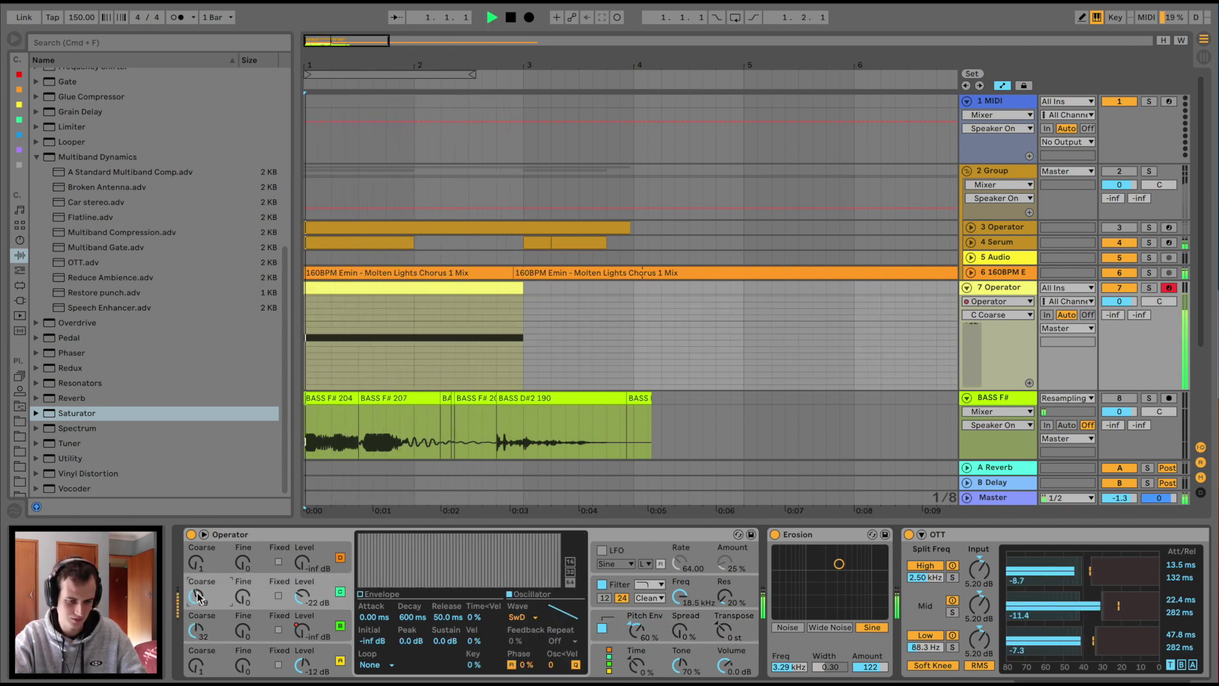
pyautogui.moveTo(198, 597); pyautogui.dragTo(196, 648)
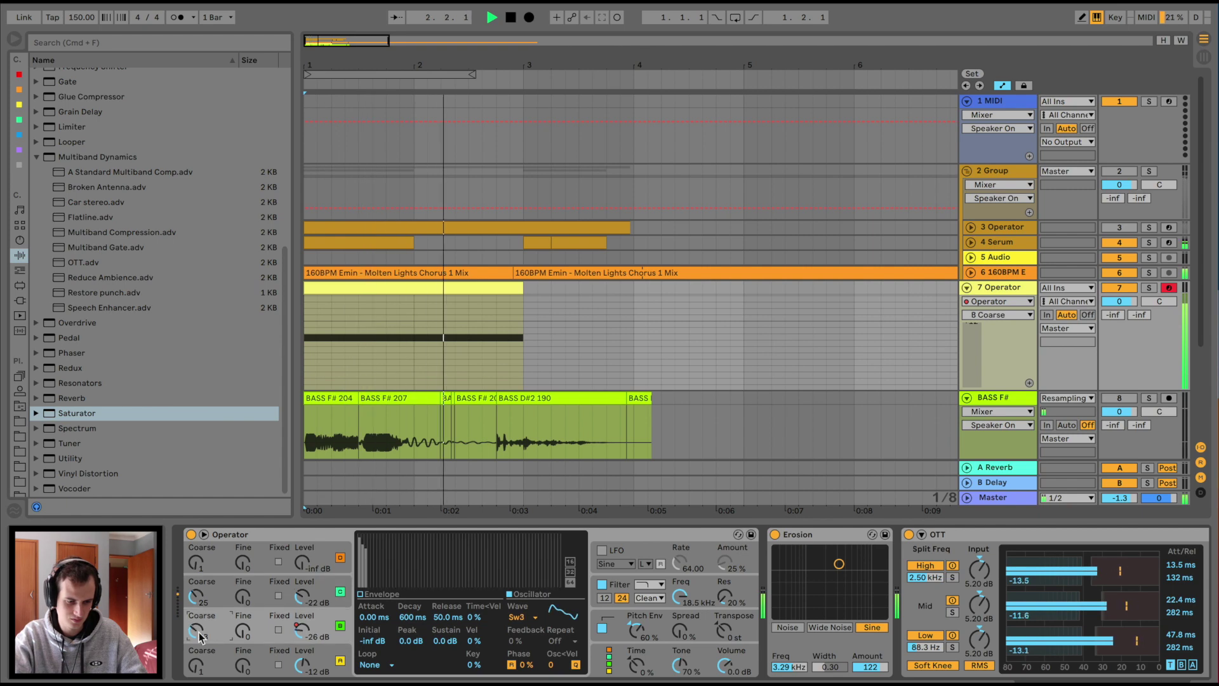
# - Set oscillator C to a level of 0.0 dB, the Saw 4 wave and Coarse 6, and oscillator B to Coarse 24
pyautogui.click(302, 597)
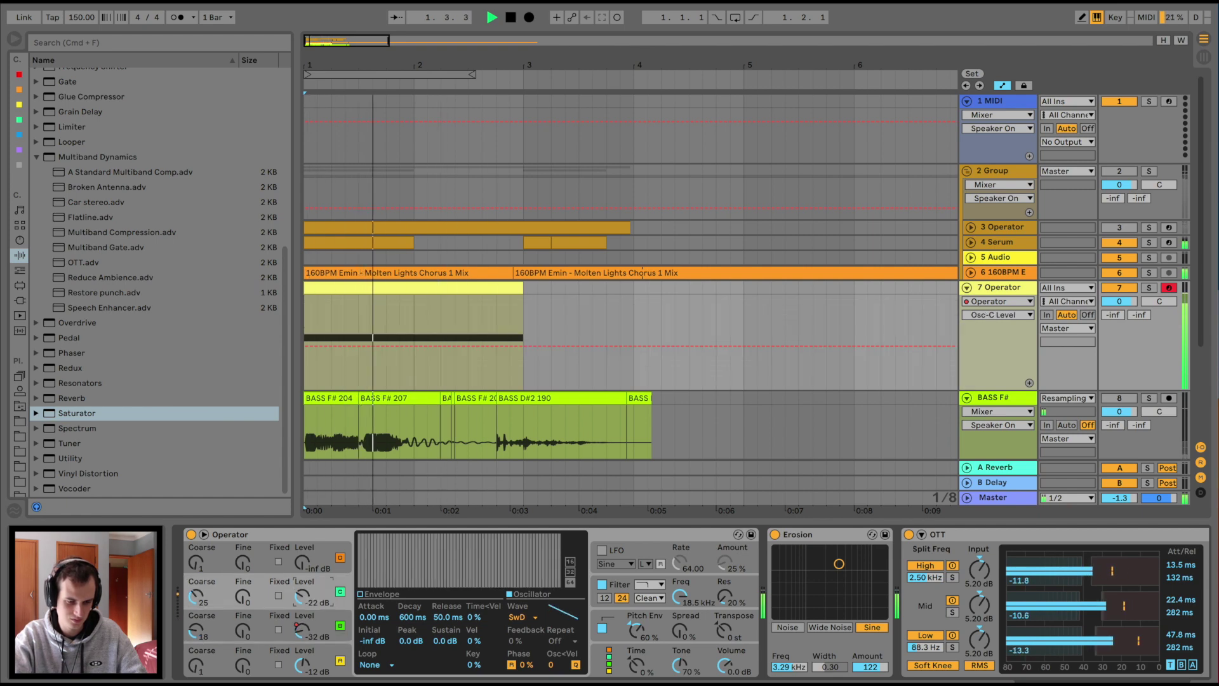
pyautogui.click(517, 616)
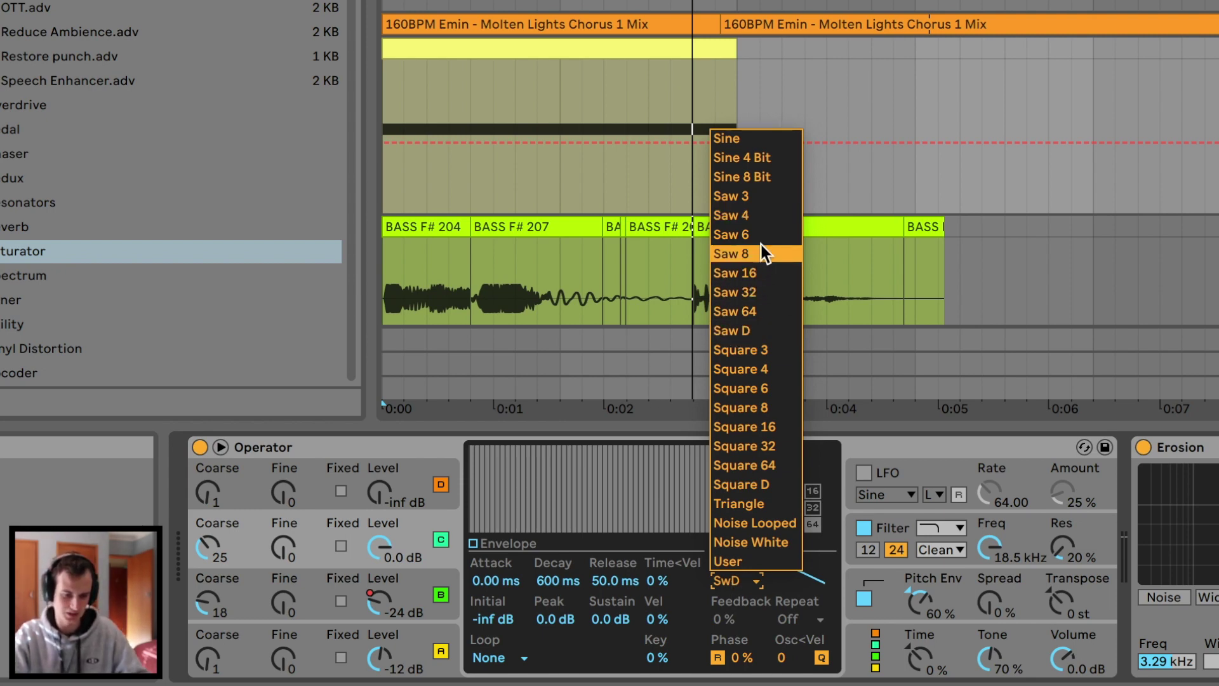
pyautogui.click(763, 216)
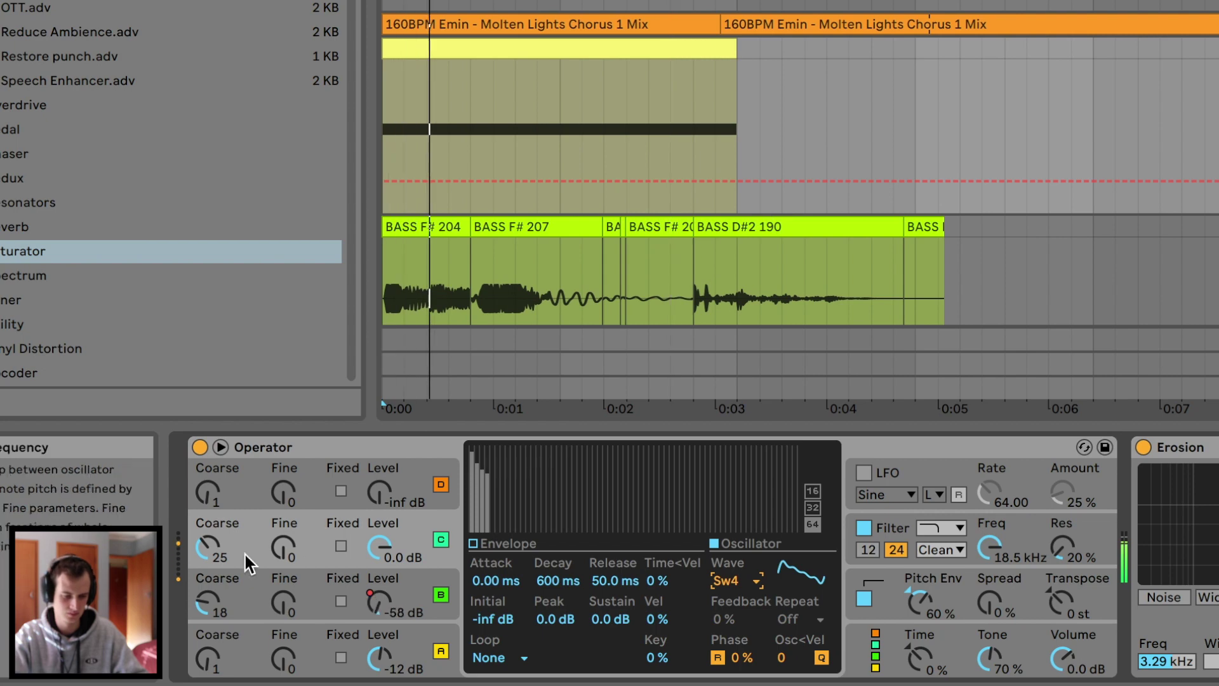
pyautogui.moveTo(208, 546); pyautogui.dragTo(210, 597)
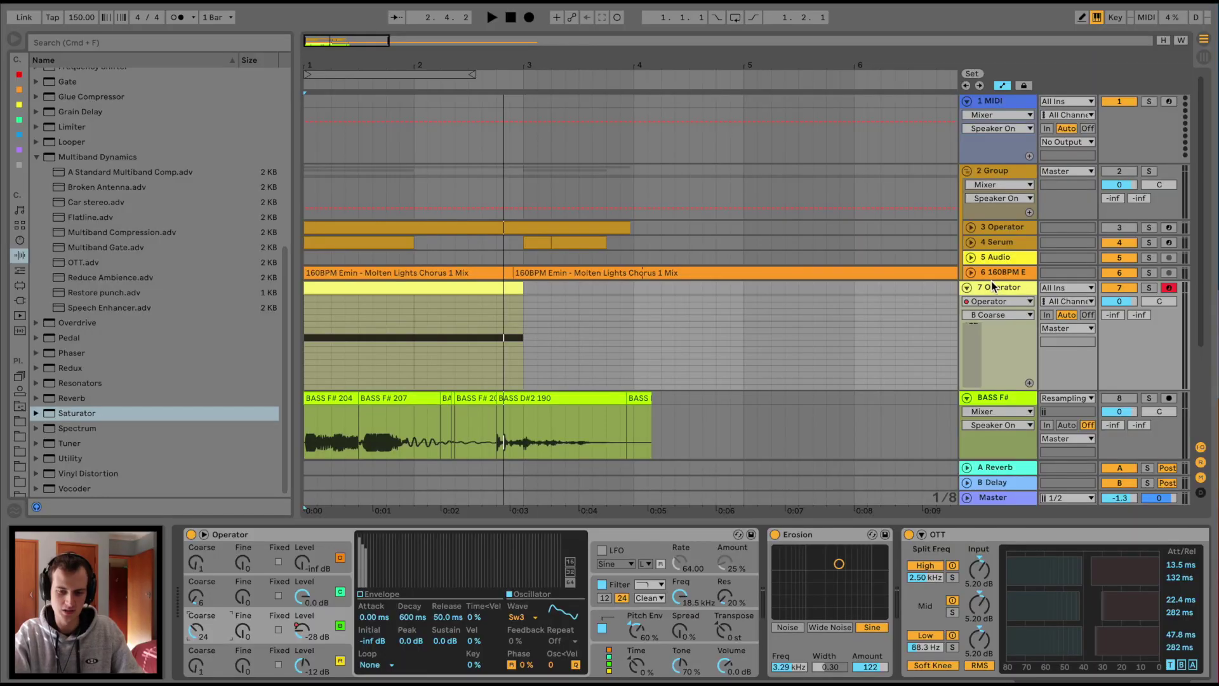
# - Insert an audio track below track 7 Operator, and open the Molten Lights Chorus clip to find its source sample's folder
pyautogui.click(994, 287)
pyautogui.press('super+t')
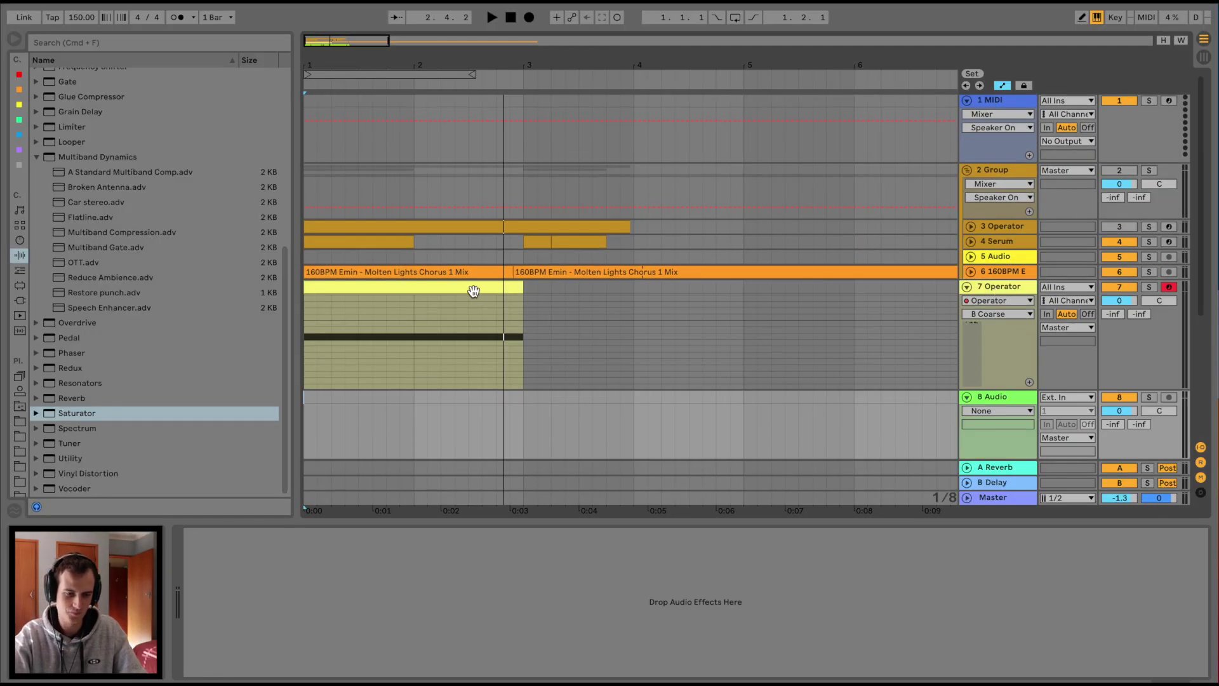
pyautogui.doubleClick(451, 272)
pyautogui.click(275, 434)
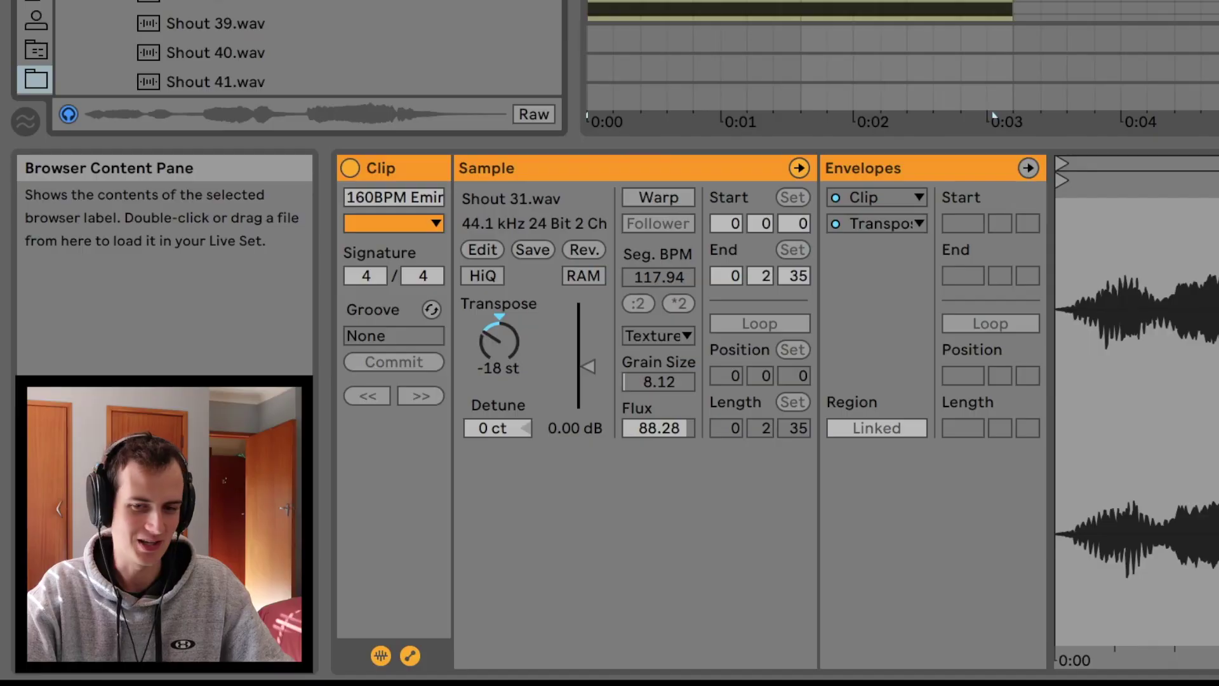
# - Audition the shout samples from Shout 36 to Shout 39, and place Shout 39.wav at the start of the new audio track
pyautogui.click(121, 301)
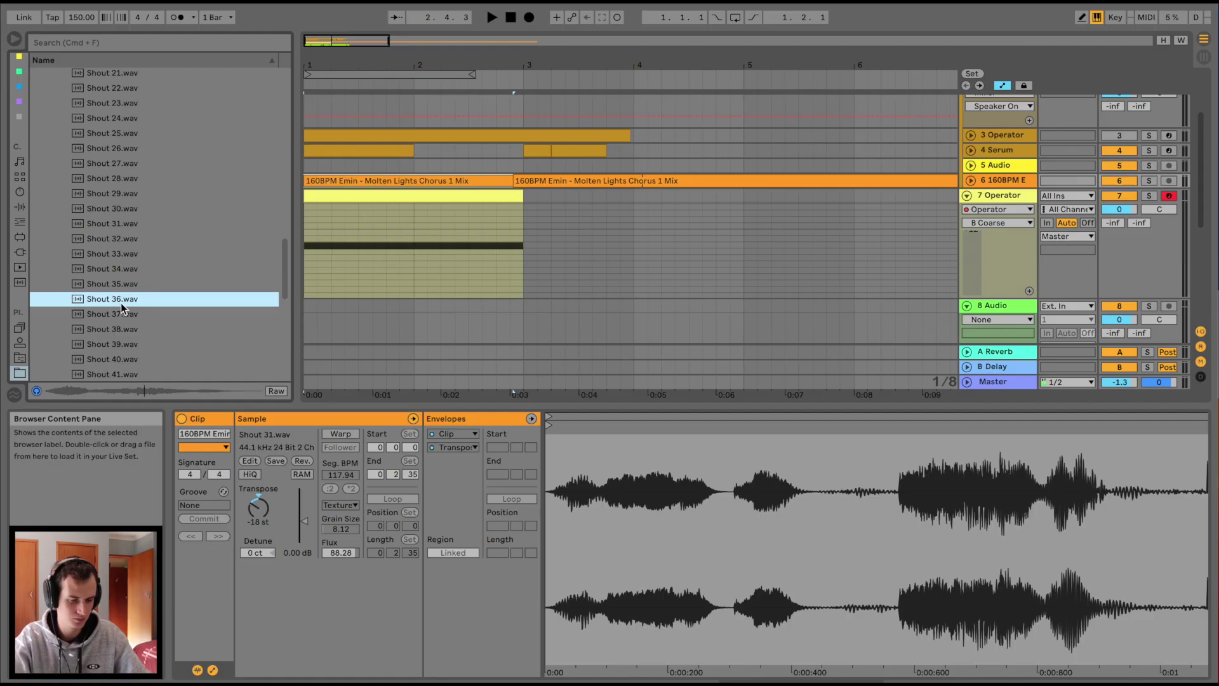
pyautogui.press('Down')
pyautogui.press('Down')
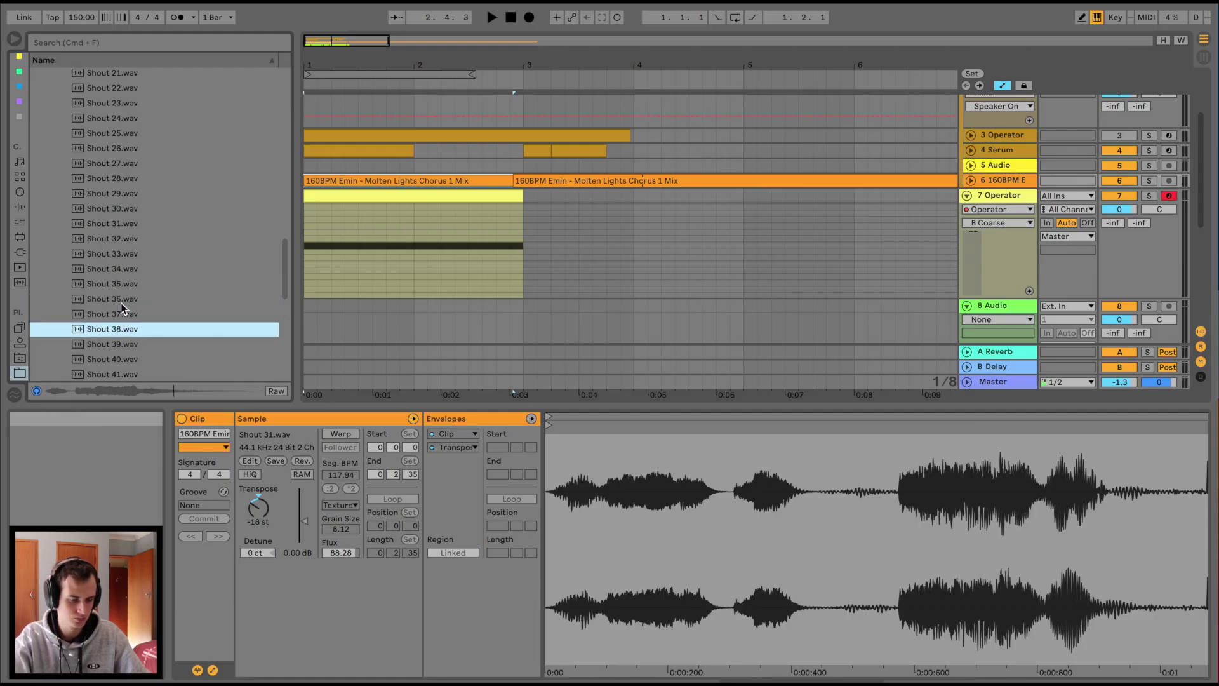
pyautogui.press('Down')
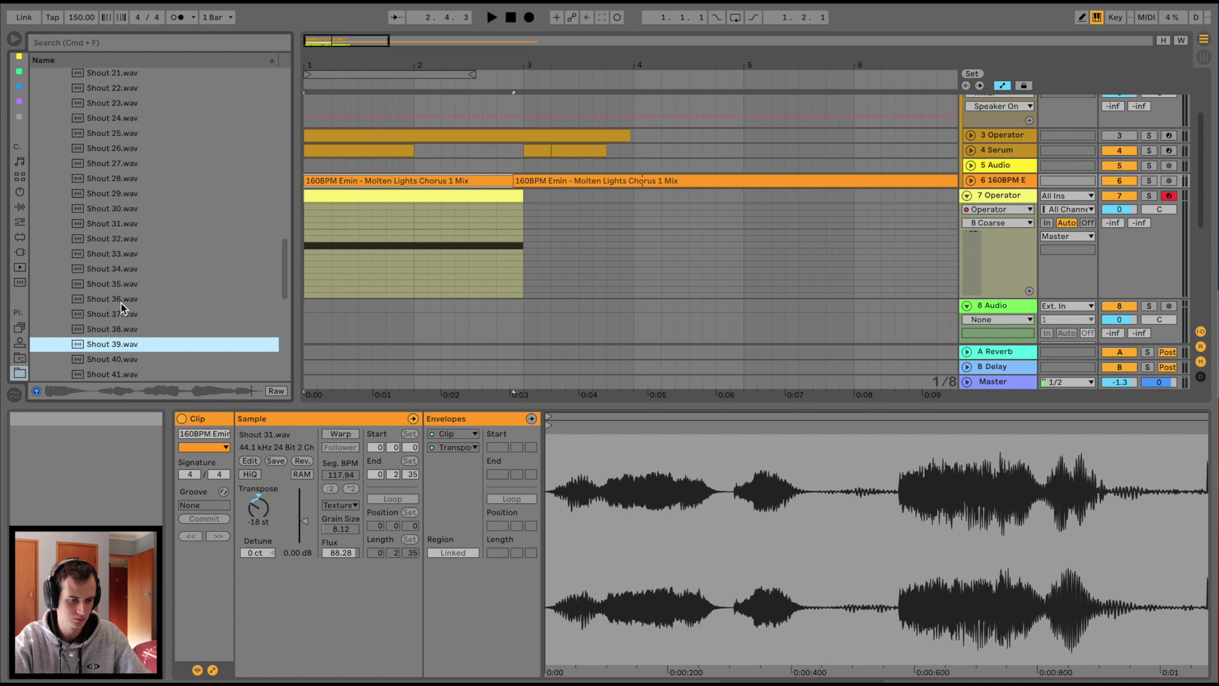
pyautogui.scroll(-4, 121, 305)
pyautogui.moveTo(98, 248); pyautogui.dragTo(311, 325)
# - Transpose the Shout 39 clip to -12 st, solo its track, set the warp mode to Complex and listen
pyautogui.press('space')
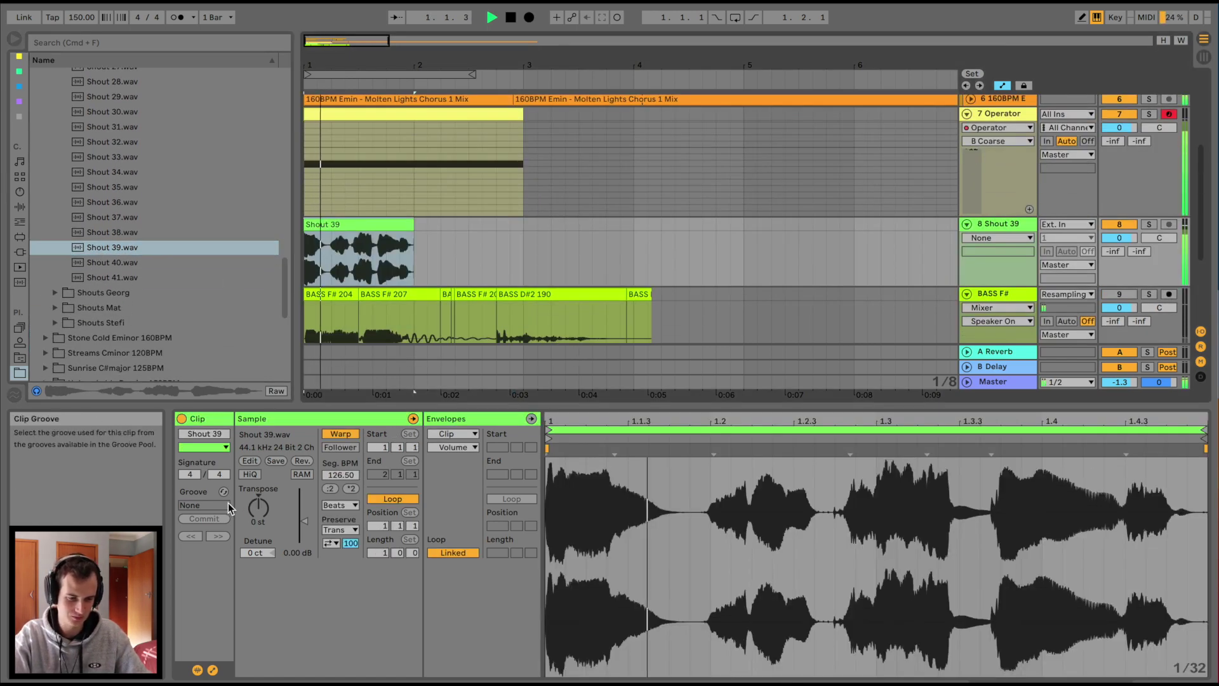
pyautogui.moveTo(258, 507); pyautogui.dragTo(258, 533)
pyautogui.click(1149, 224)
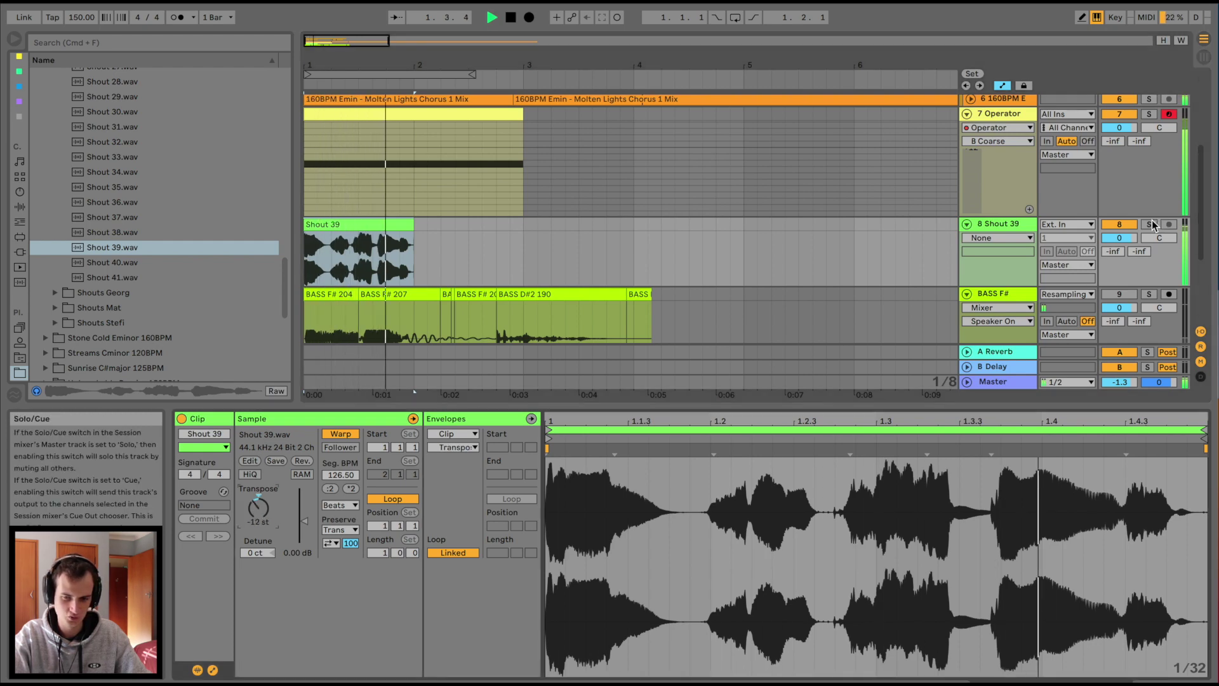
pyautogui.click(337, 505)
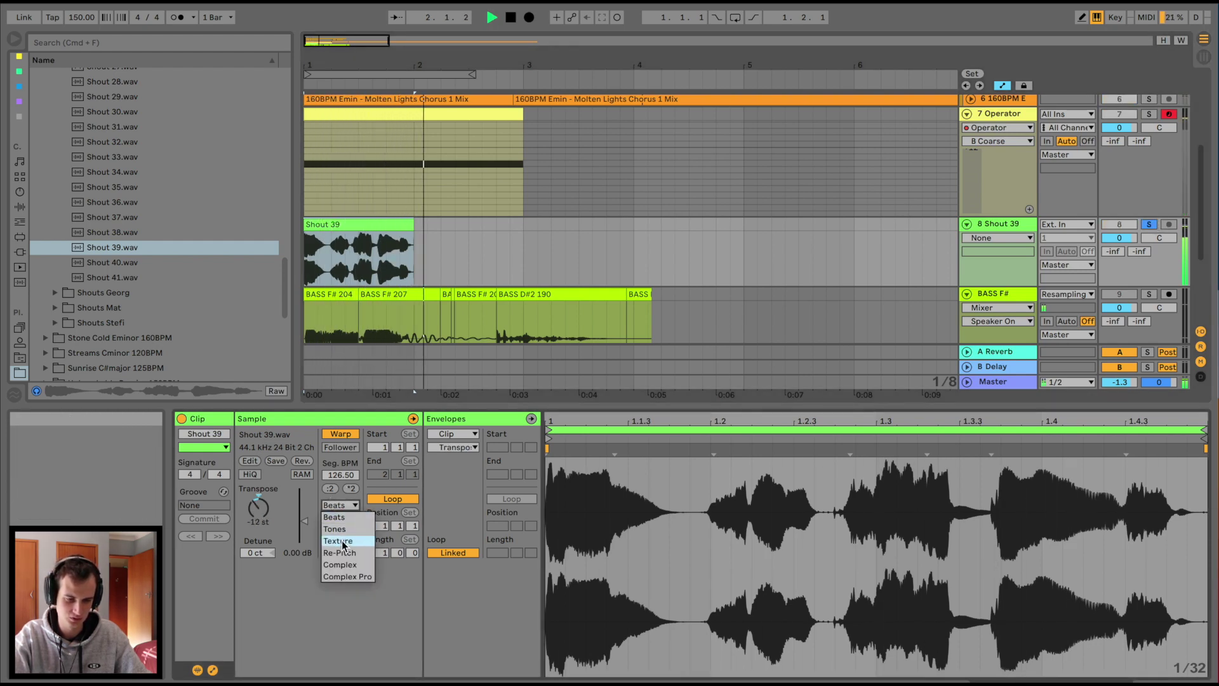
pyautogui.click(340, 565)
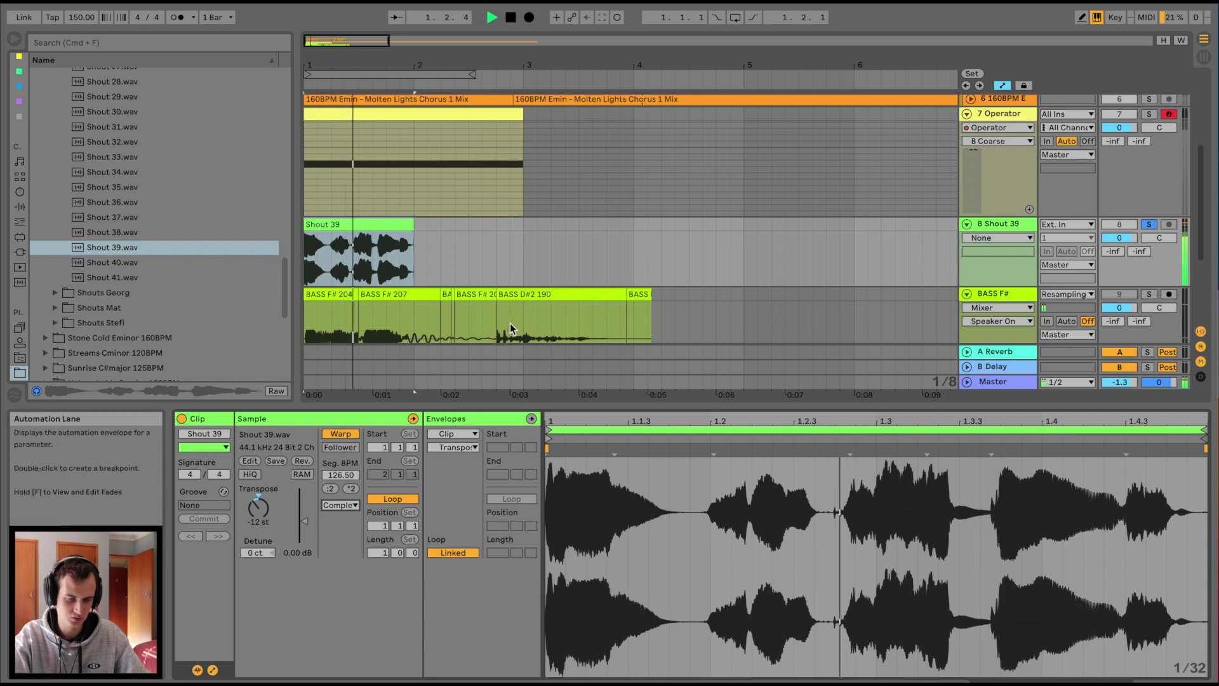
pyautogui.press('space')
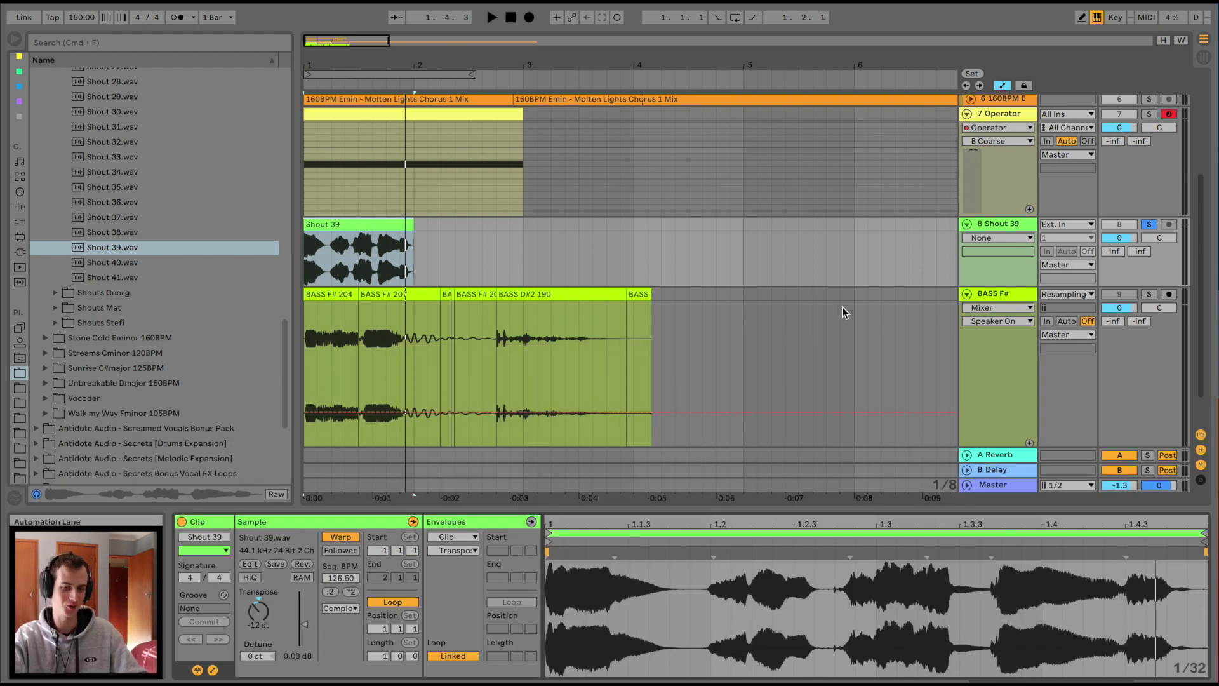
# - Add a Vocoder to the Shout 39 track
pyautogui.click(1005, 227)
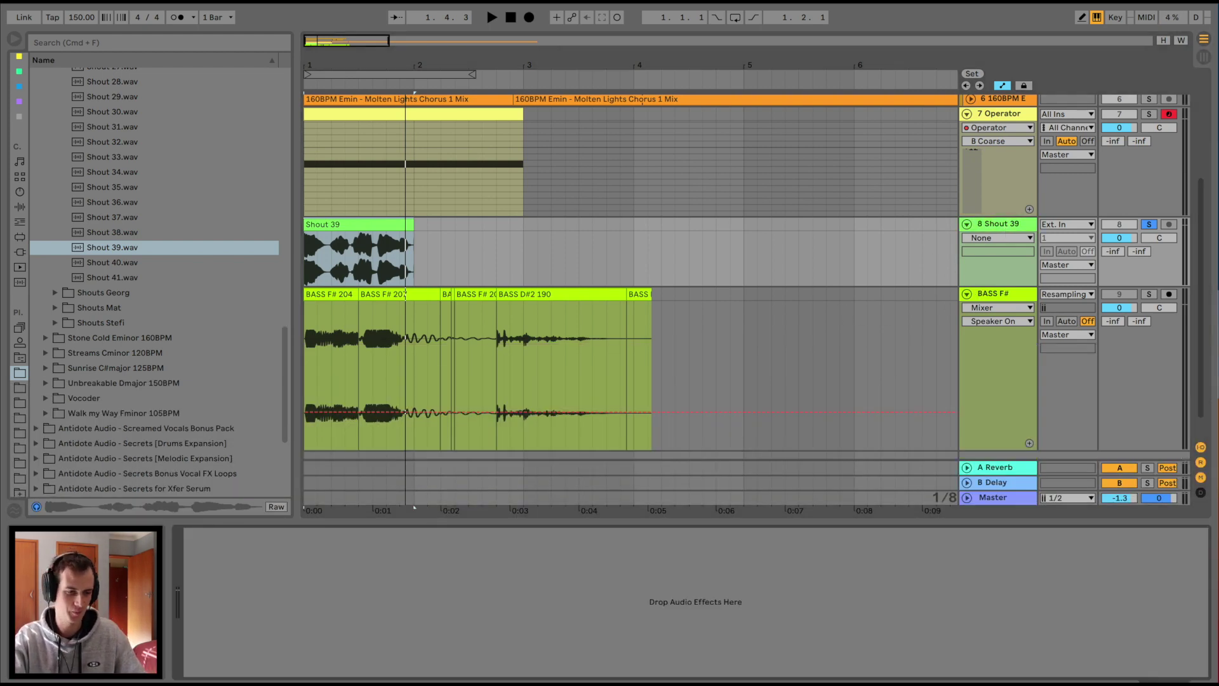
pyautogui.click(20, 206)
pyautogui.click(59, 489)
pyautogui.moveTo(389, 268); pyautogui.dragTo(390, 270)
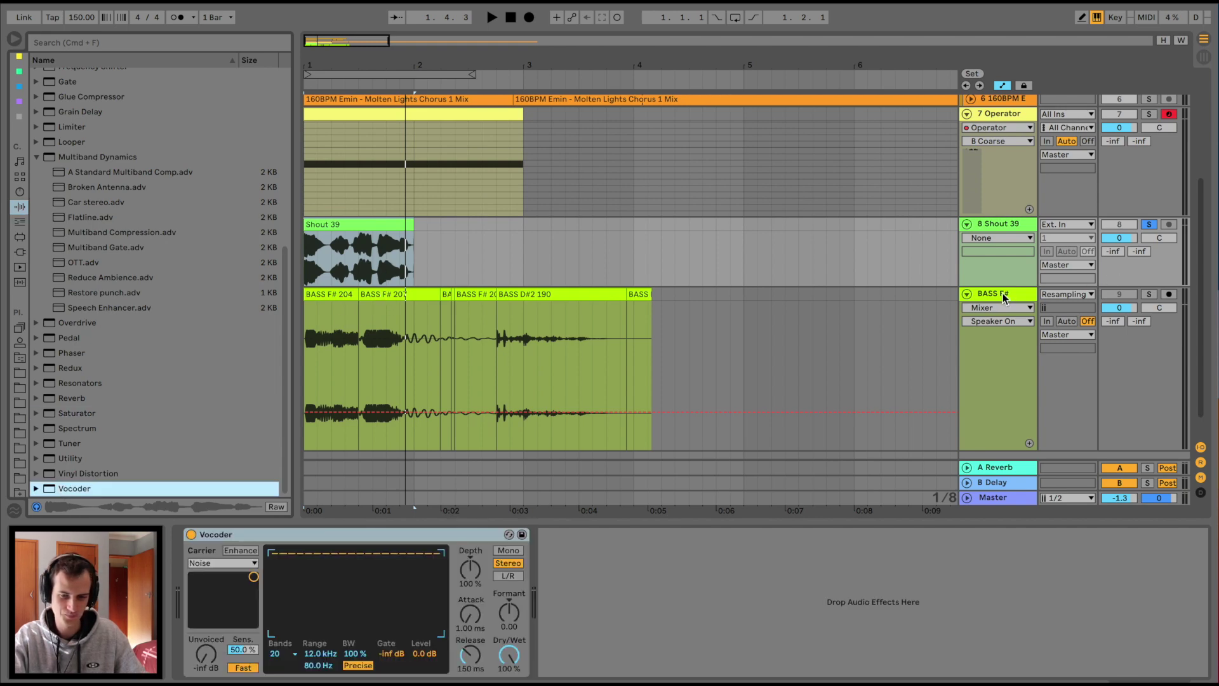
# - Set the Vocoder's carrier to External with audio from 7-Operator
pyautogui.click(245, 564)
pyautogui.click(232, 584)
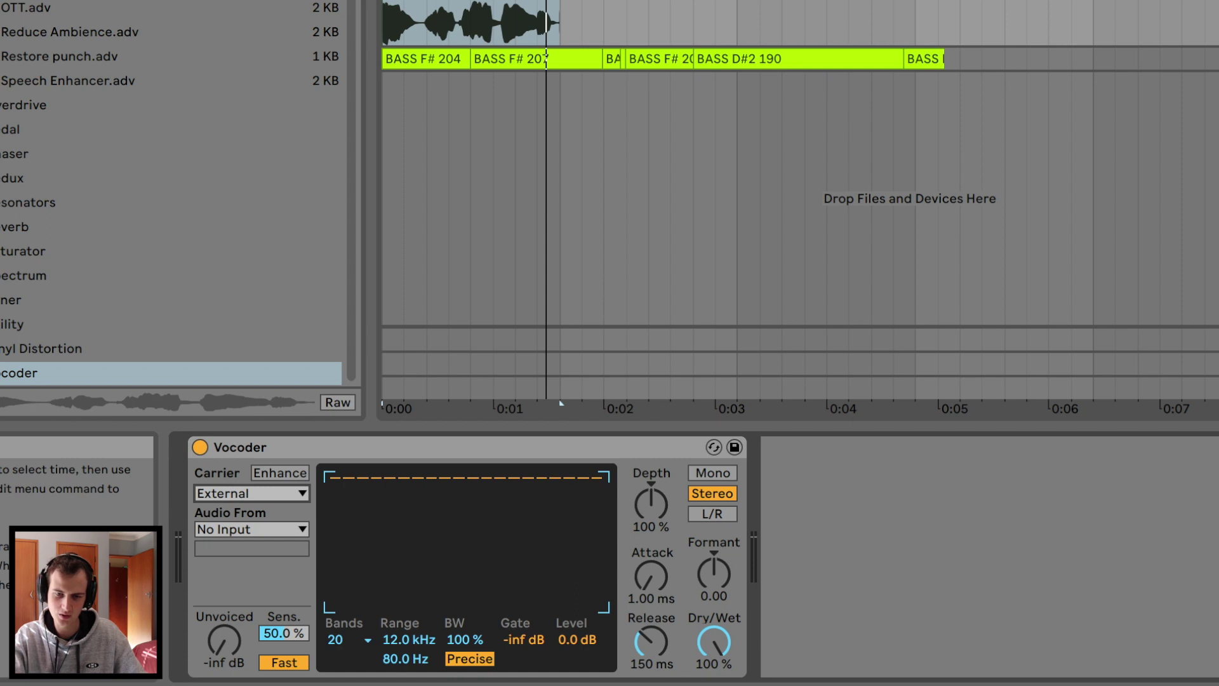
pyautogui.click(283, 529)
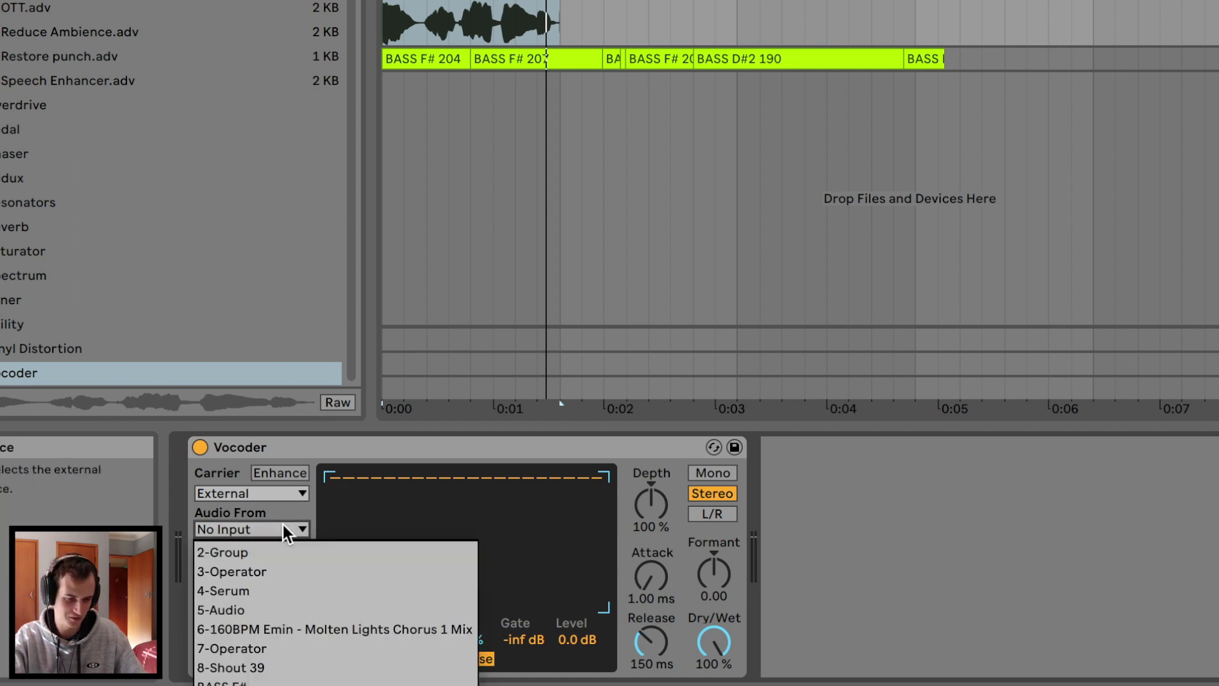
pyautogui.click(250, 651)
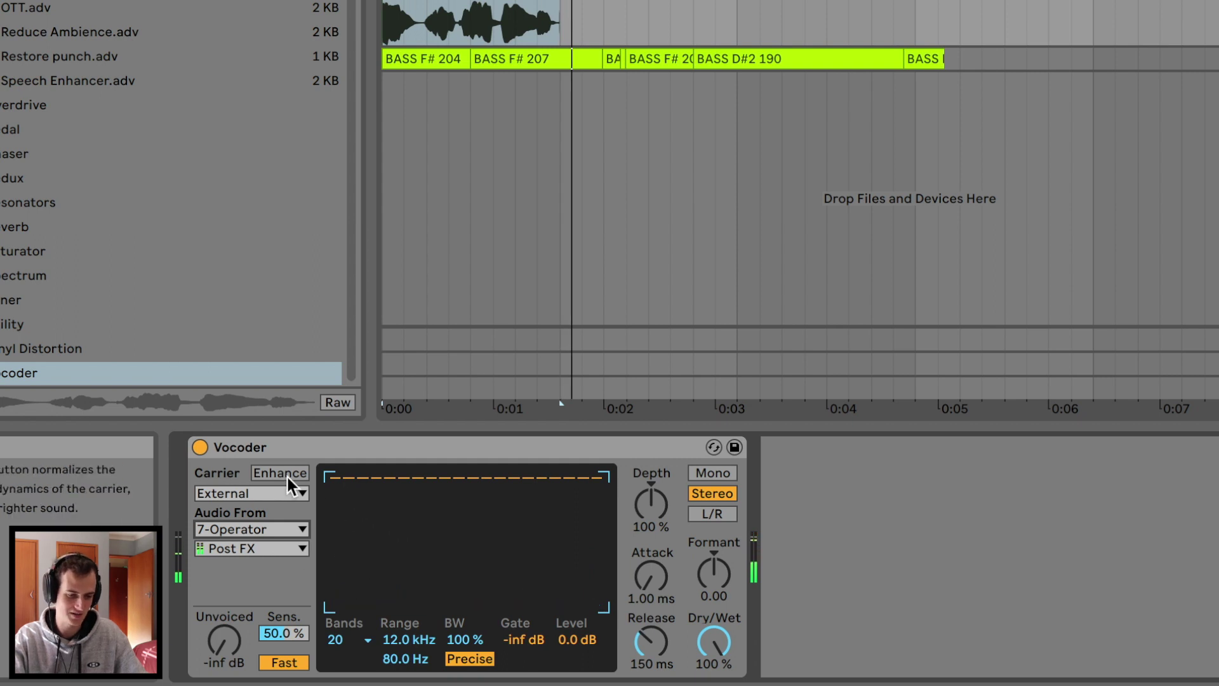
# - Configure the Vocoder with Enhance on, 40 bands, an 18.0 kHz upper range and a Formant of -4.60
pyautogui.click(365, 639)
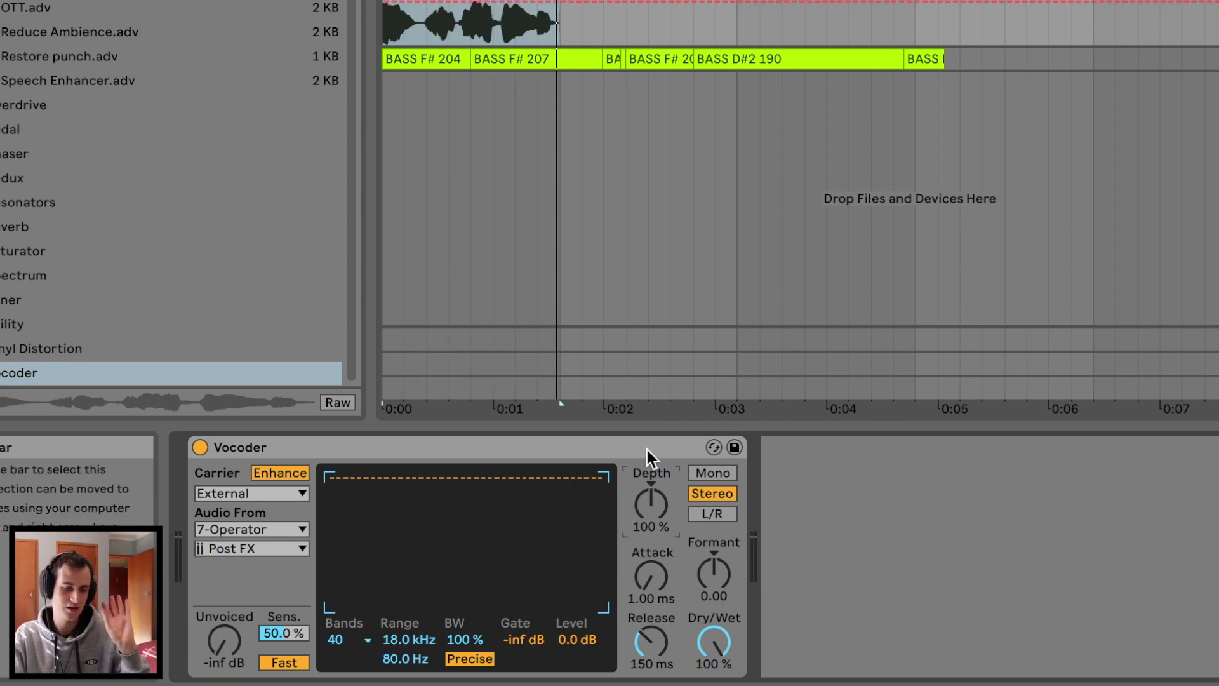
pyautogui.moveTo(650, 505); pyautogui.dragTo(651, 558)
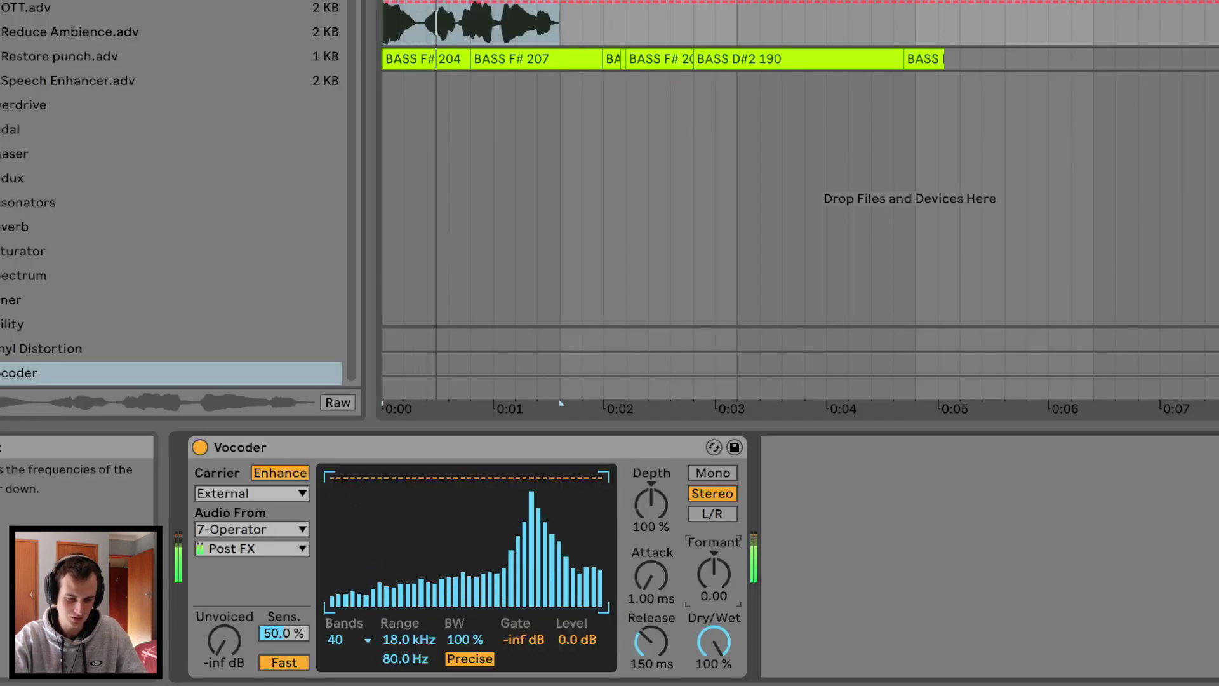
pyautogui.moveTo(509, 613)
pyautogui.mouseDown()
pyautogui.moveTo(509, 594)
pyautogui.moveTo(508, 620)
pyautogui.mouseUp()
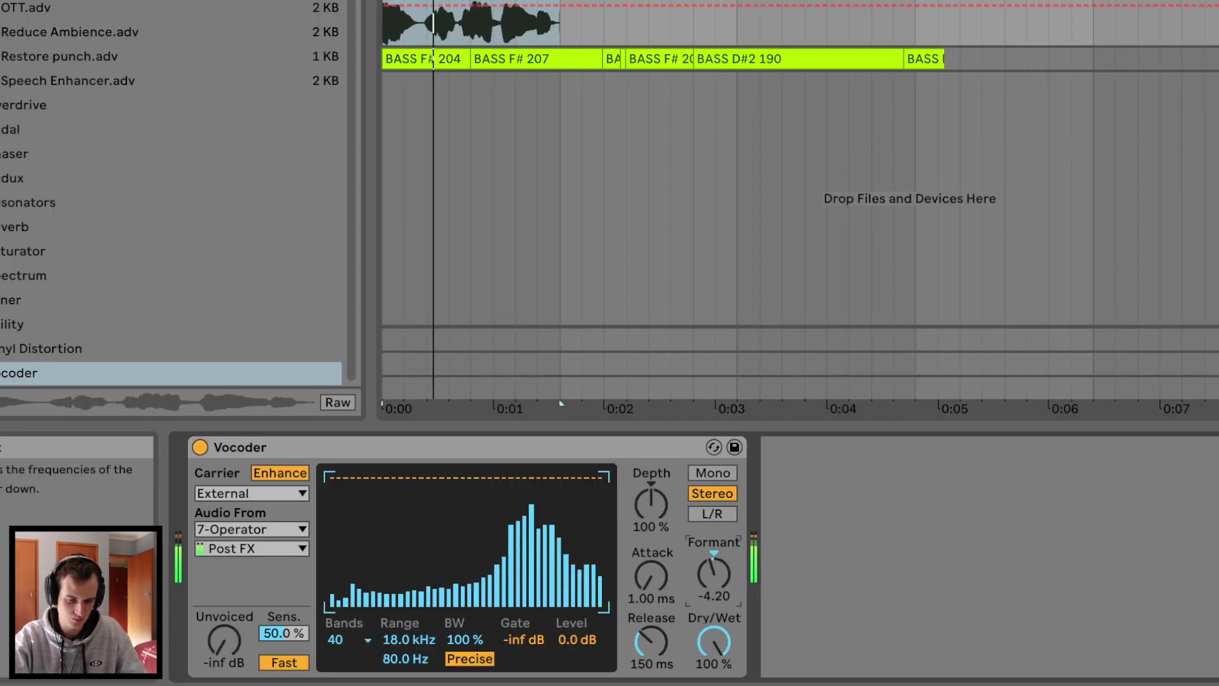
pyautogui.moveTo(714, 586)
pyautogui.mouseDown()
pyautogui.moveTo(713, 607)
pyautogui.moveTo(714, 576)
pyautogui.mouseUp()
pyautogui.press('space')
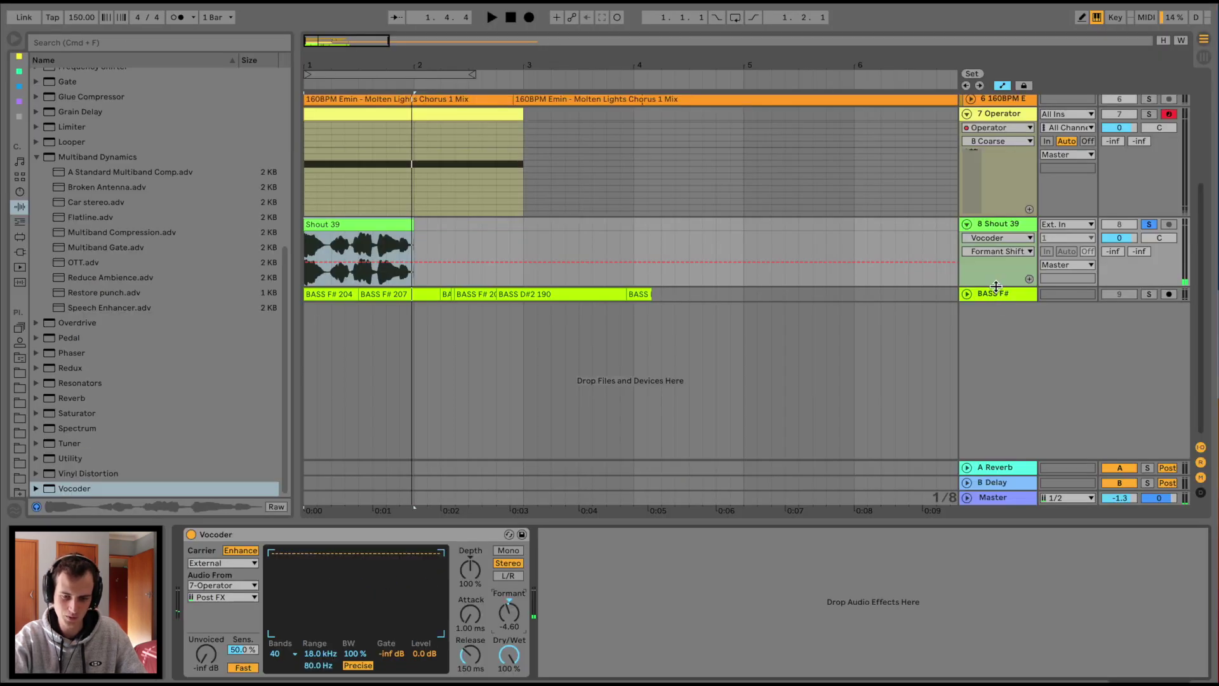
# - Enlarge the Shout 39 track and start its Vocoder Formant Shift automation, dropping to about -19 just after the clip's start, then listen
pyautogui.moveTo(996, 286); pyautogui.dragTo(995, 327)
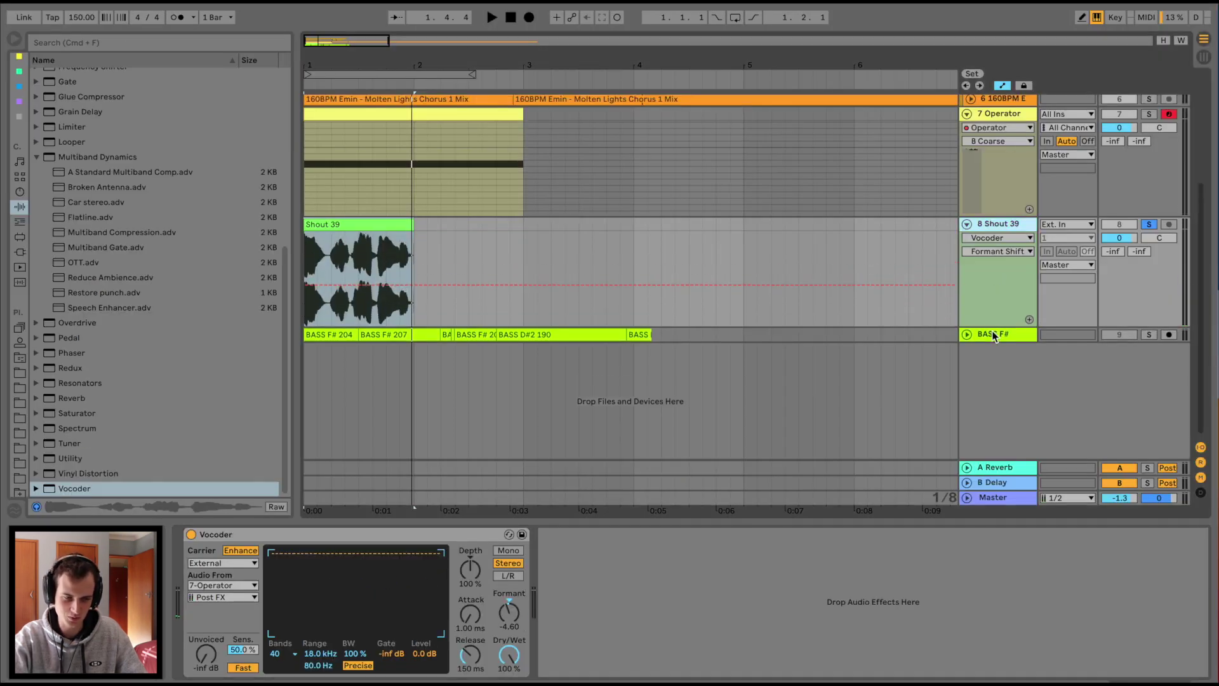
pyautogui.moveTo(314, 65); pyautogui.dragTo(306, 158)
pyautogui.scroll(1, 331, 266)
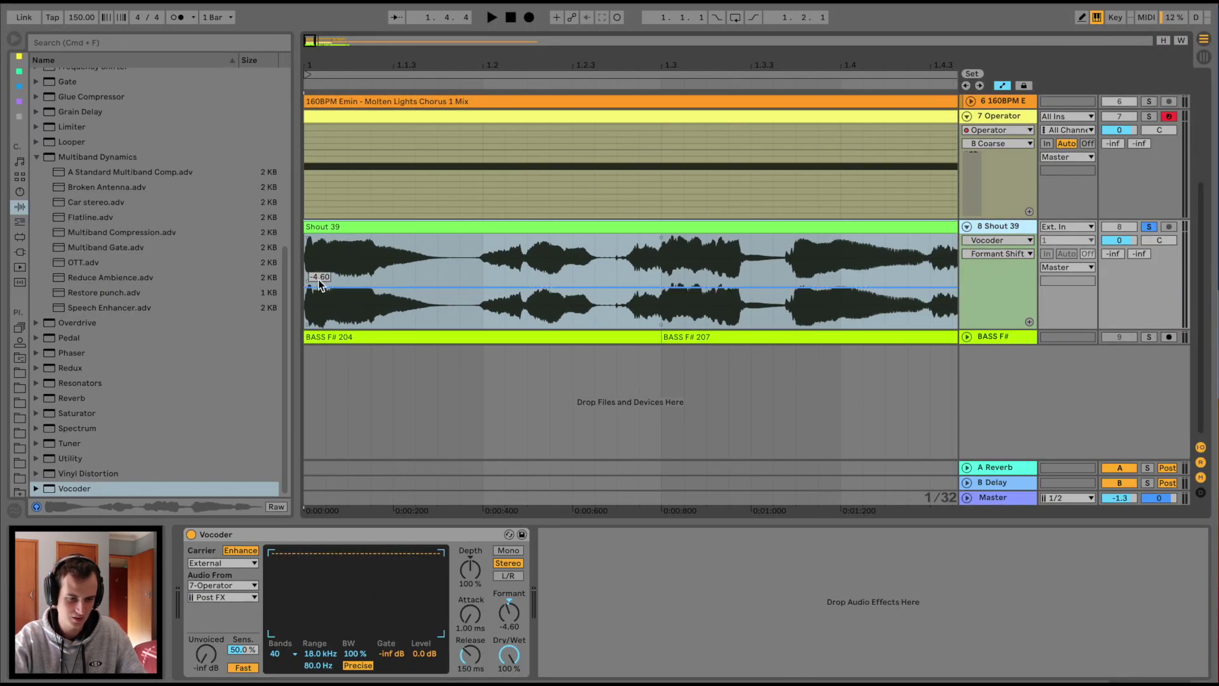
pyautogui.click(308, 288)
pyautogui.moveTo(320, 288)
pyautogui.mouseDown()
pyautogui.moveTo(320, 271)
pyautogui.moveTo(320, 305)
pyautogui.mouseUp()
pyautogui.press('space')
pyautogui.press('space')
pyautogui.press('space')
pyautogui.press('space')
pyautogui.press('space')
pyautogui.press('space')
pyautogui.press('space')
pyautogui.press('space')
pyautogui.press('space')
pyautogui.press('space')
# - Continue the Formant Shift automation: hold it low, raise it to about 5 with small dips from beat 1.2, and end at about -10.1
pyautogui.click(371, 306)
pyautogui.click(470, 306)
pyautogui.moveTo(510, 306); pyautogui.dragTo(584, 276)
pyautogui.click(639, 276)
pyautogui.moveTo(694, 276); pyautogui.dragTo(751, 273)
pyautogui.press('space')
pyautogui.press('space')
pyautogui.hscroll(2, 797, 273)
pyautogui.press('space')
pyautogui.press('space')
pyautogui.click(780, 275)
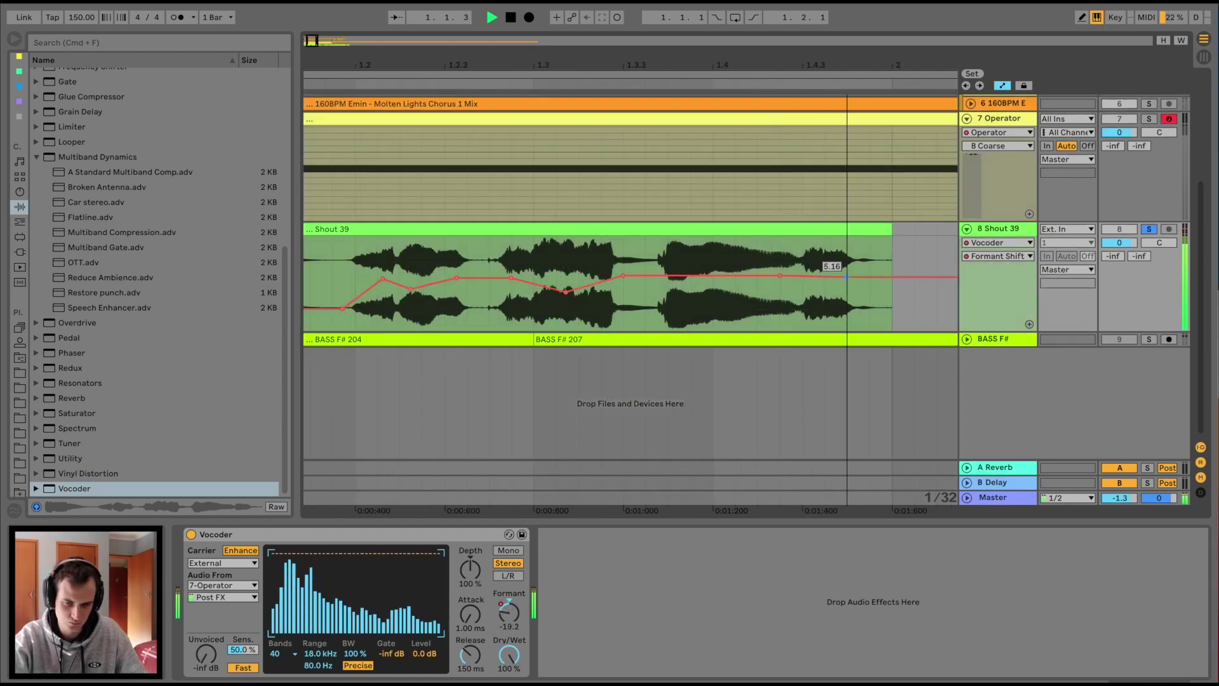
pyautogui.moveTo(847, 275); pyautogui.dragTo(870, 296)
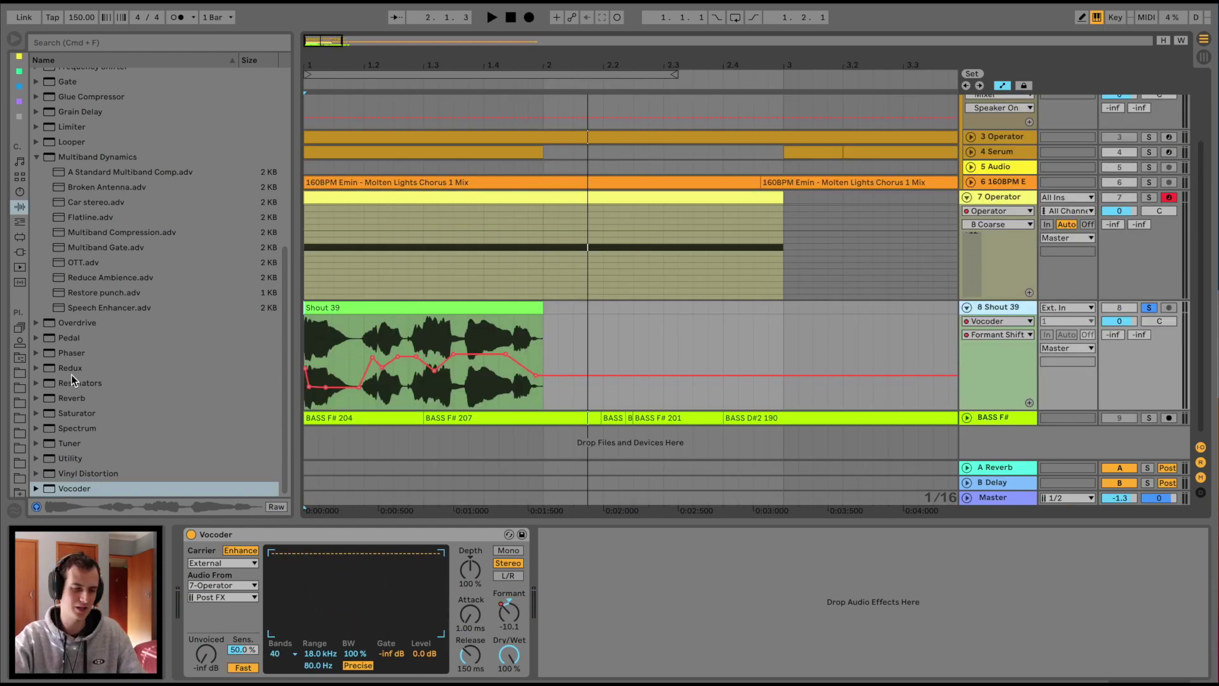
# - Add a Reverb after the Vocoder with 12 % Dry/Wet and a Decay Time of 851 ms while listening
pyautogui.moveTo(75, 395); pyautogui.dragTo(635, 575)
pyautogui.press('space')
pyautogui.moveTo(906, 661); pyautogui.dragTo(906, 682)
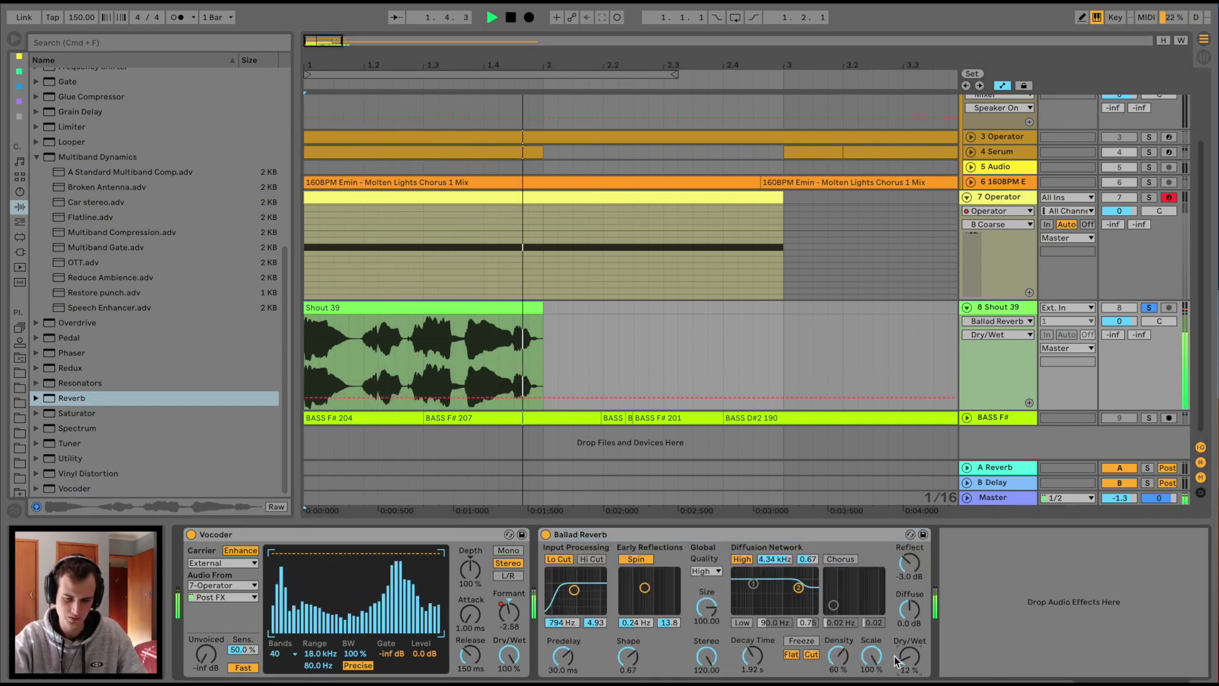
pyautogui.click(752, 657)
pyautogui.press('space')
pyautogui.moveTo(741, 650); pyautogui.dragTo(742, 660)
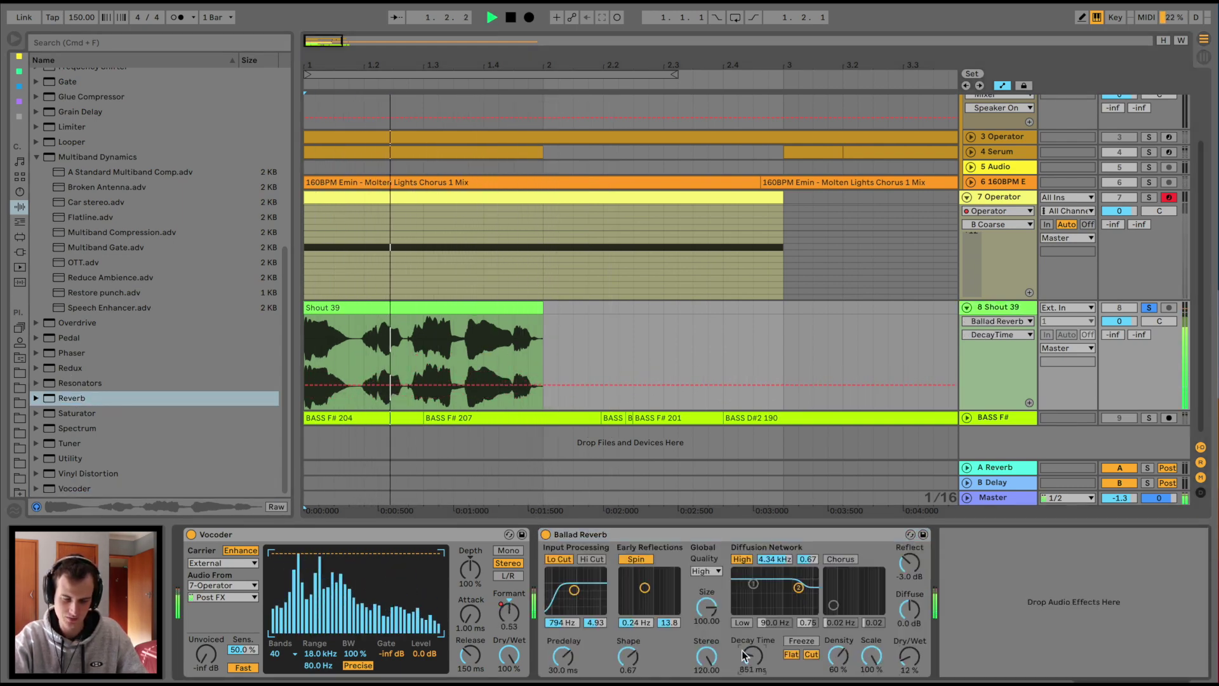
# - Add the iZotope Trash 2 VST after the reverb on the Shout 39 track
pyautogui.click(20, 252)
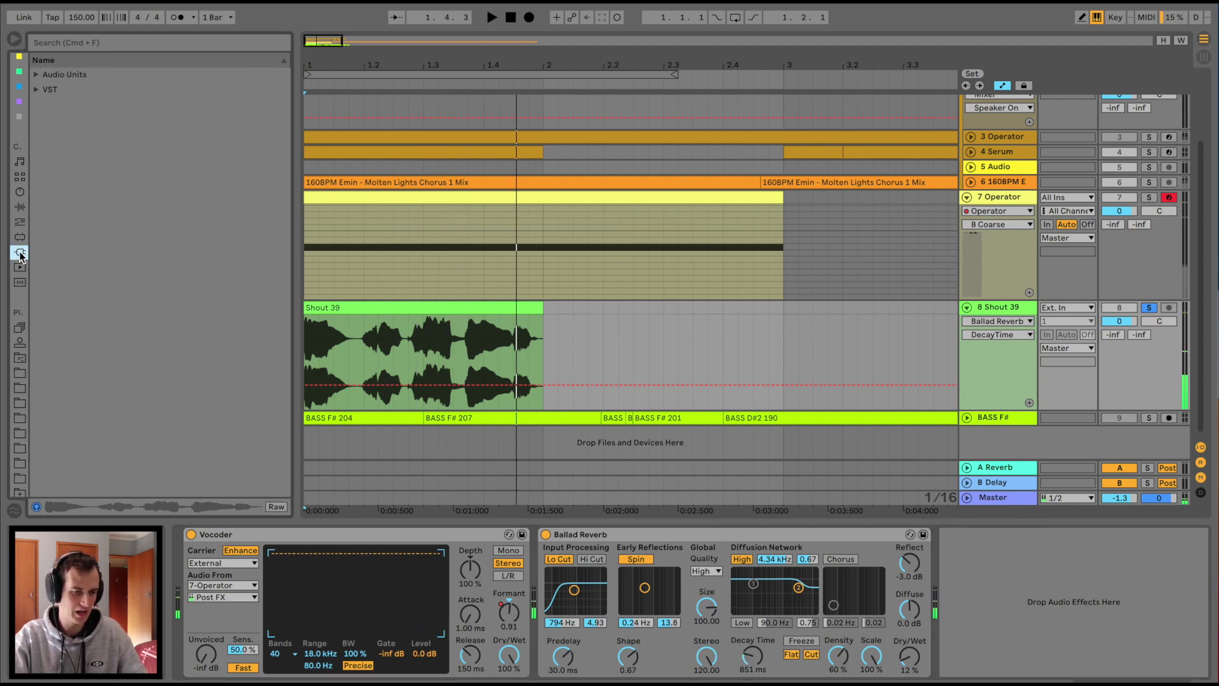
pyautogui.click(45, 89)
pyautogui.scroll(-10, 86, 351)
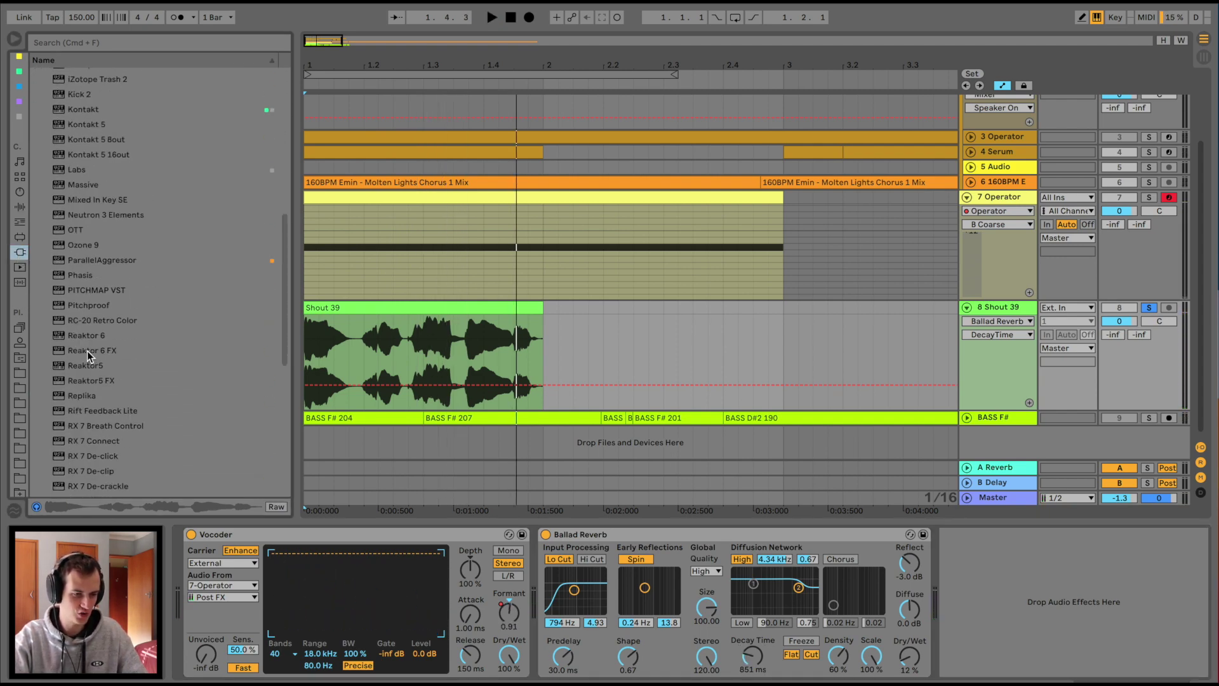
pyautogui.click(104, 146)
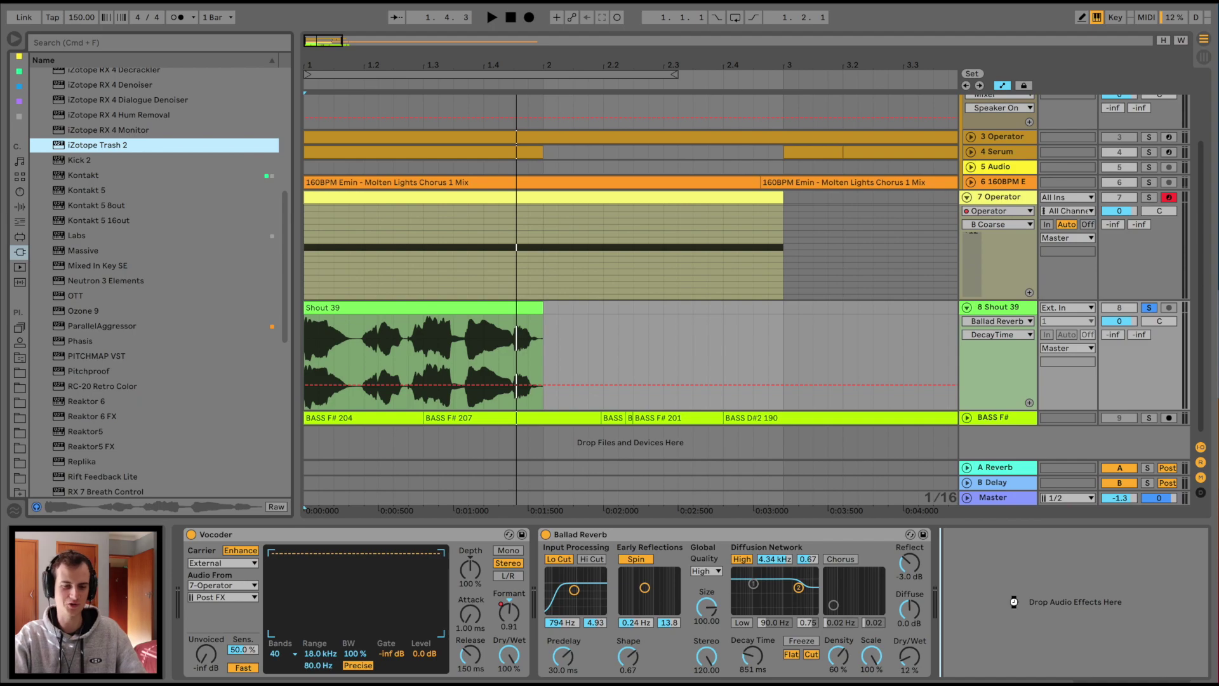
pyautogui.moveTo(1014, 601); pyautogui.dragTo(1013, 602)
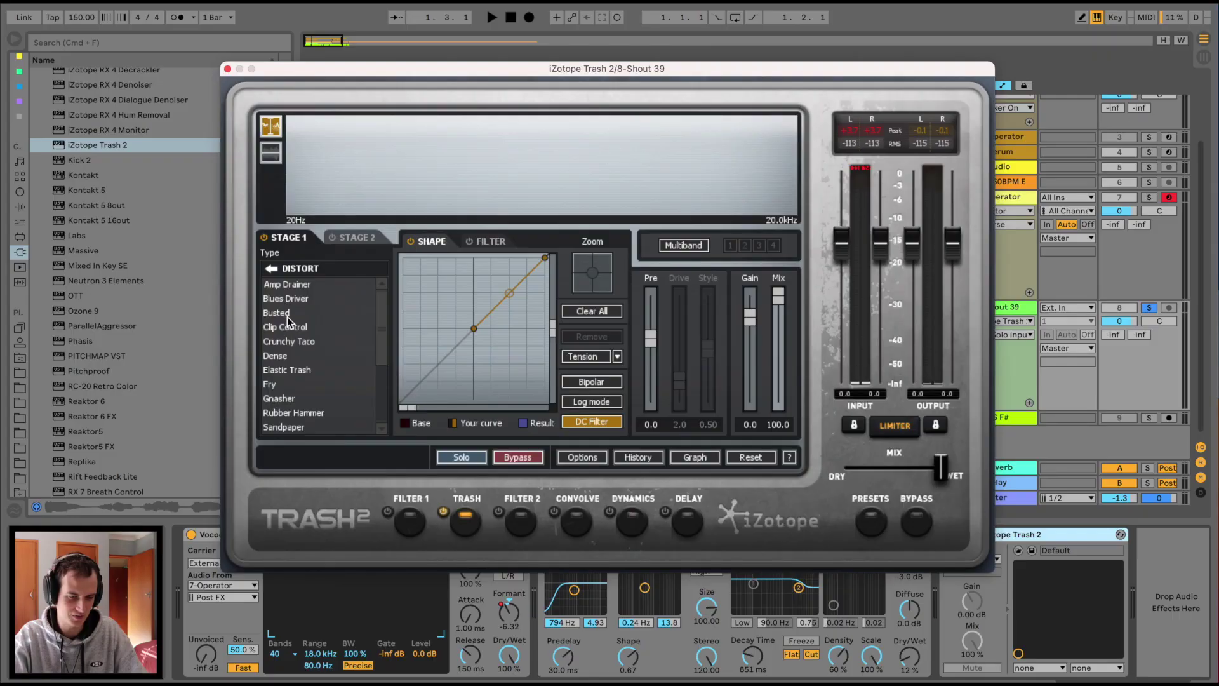
# - Audition the Busted, Crunchy Taco and Dense distortion types in Trash 2
pyautogui.click(287, 314)
pyautogui.press('space')
pyautogui.click(288, 341)
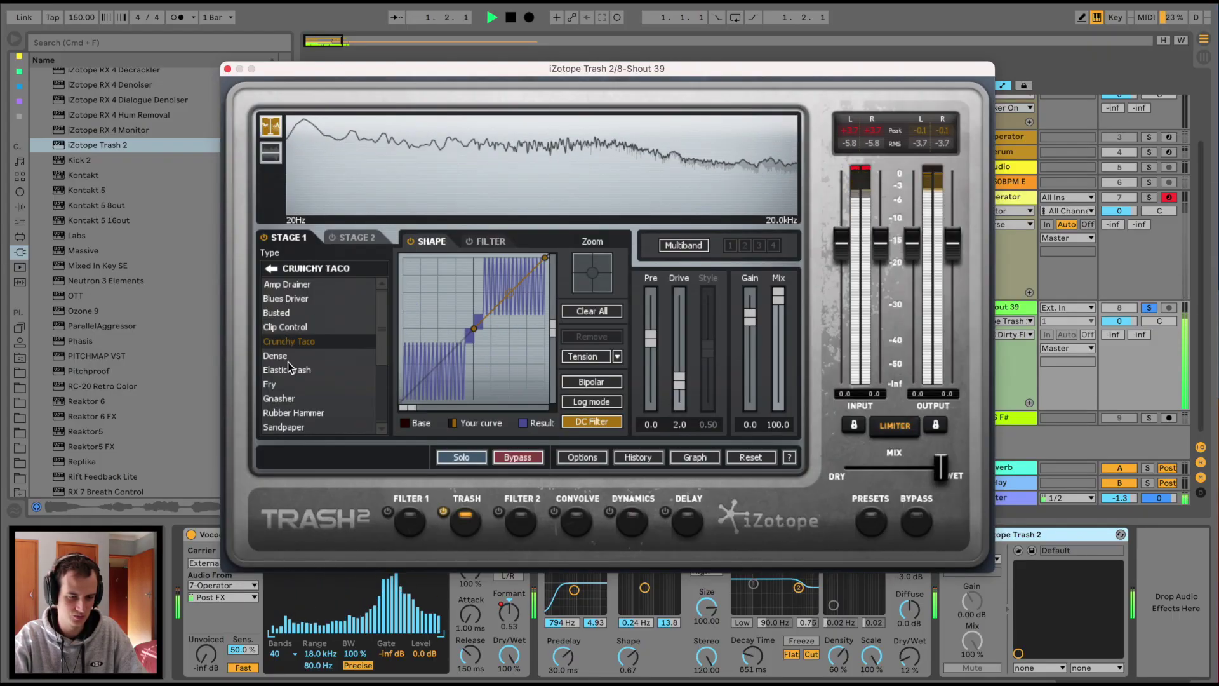
pyautogui.click(288, 360)
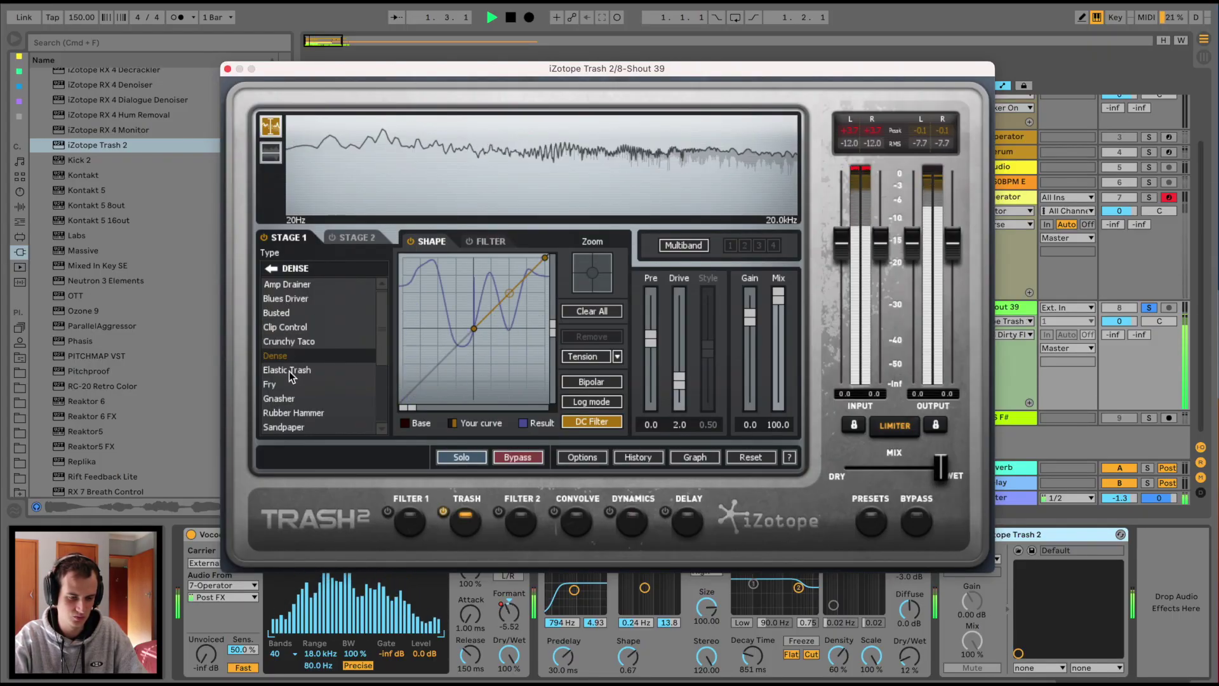
pyautogui.press('space')
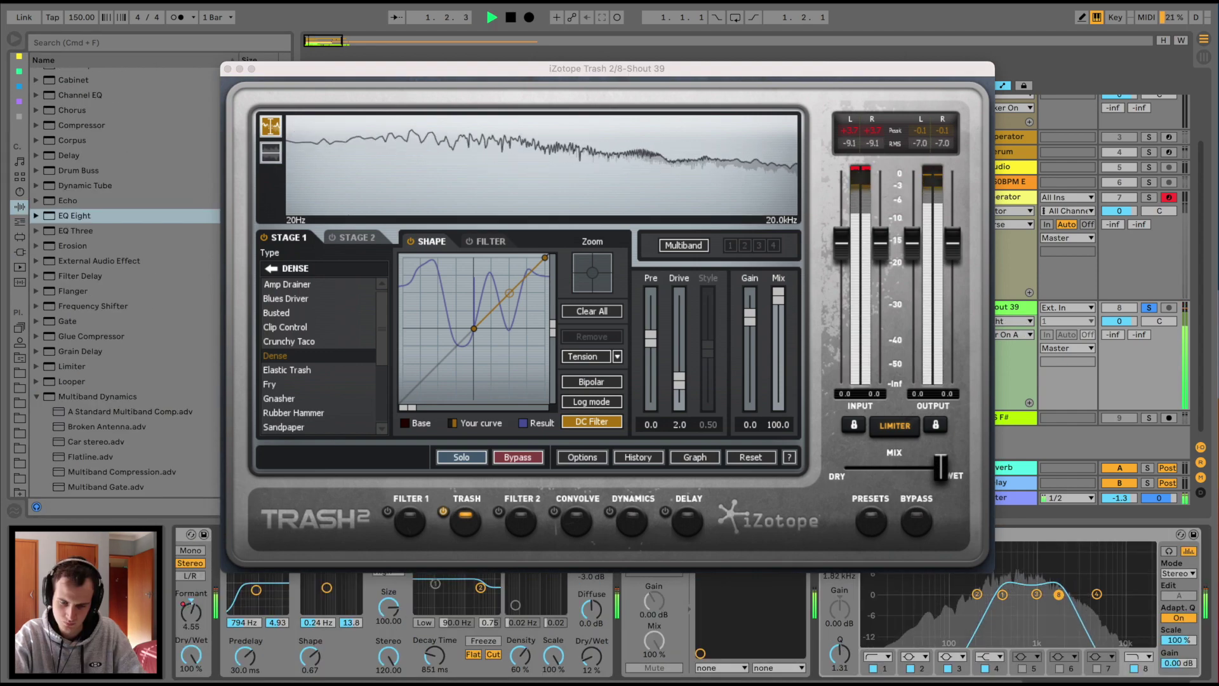
pyautogui.press('space')
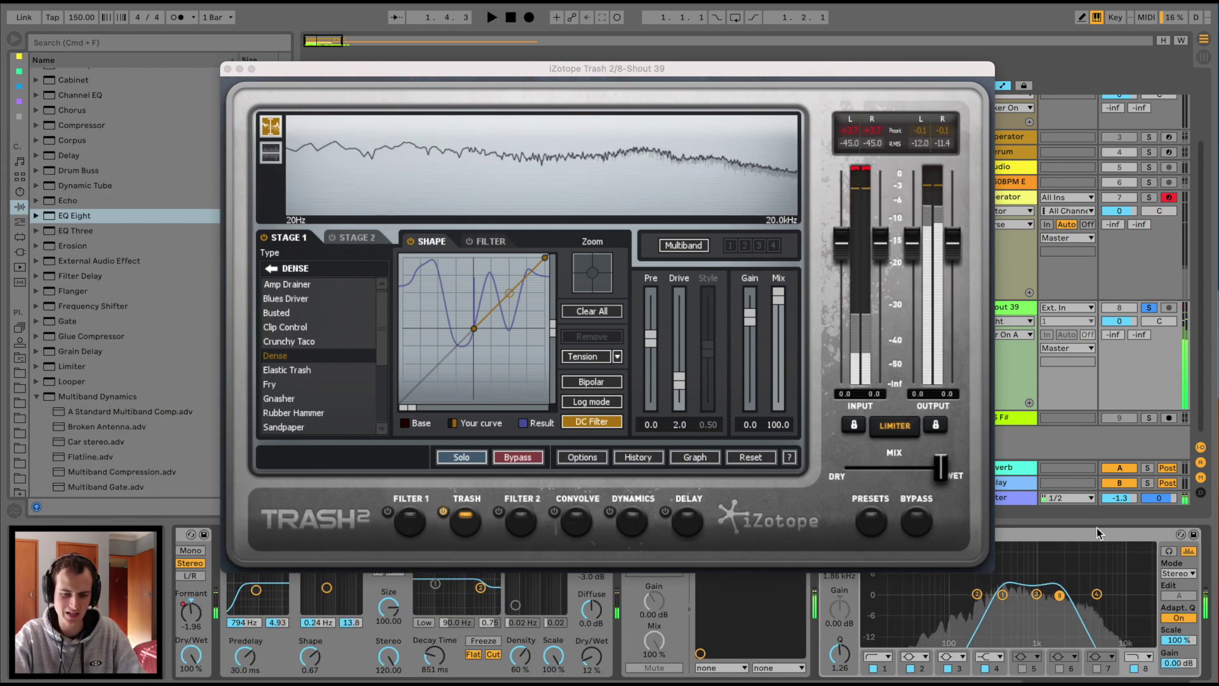
pyautogui.press('space')
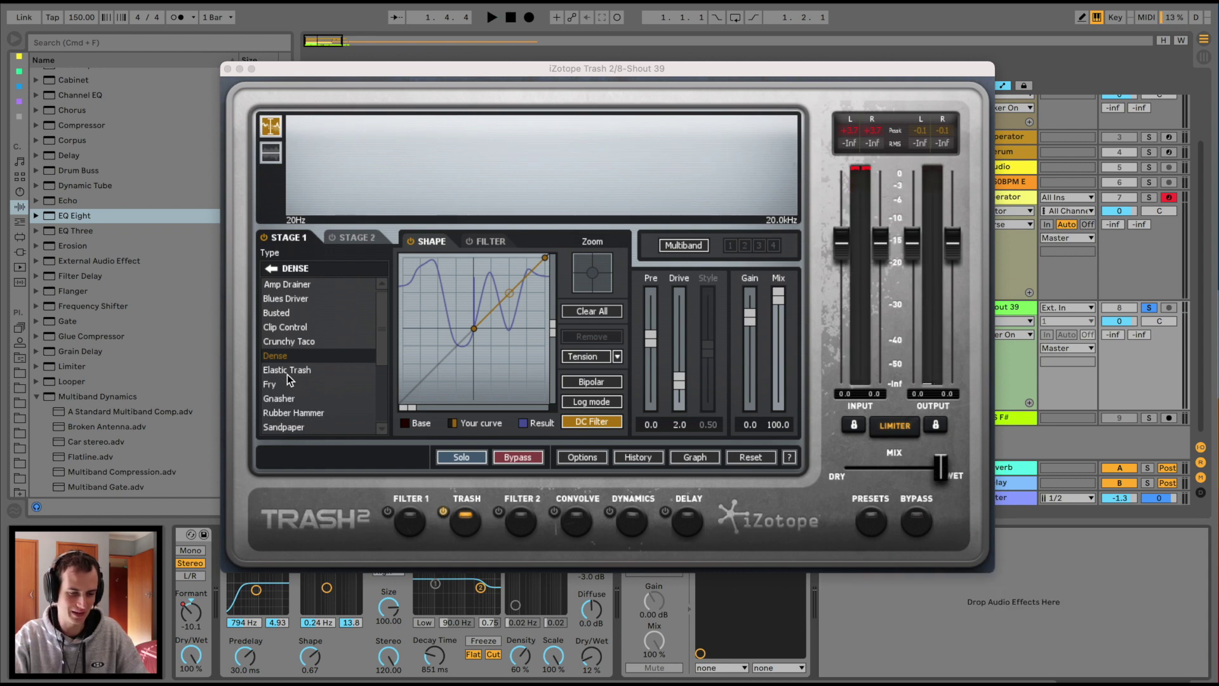
# - Use the Elastic Trash distortion type in Trash 2, lower the global mix close to dry and close the plug-in window
pyautogui.click(288, 373)
pyautogui.press('space')
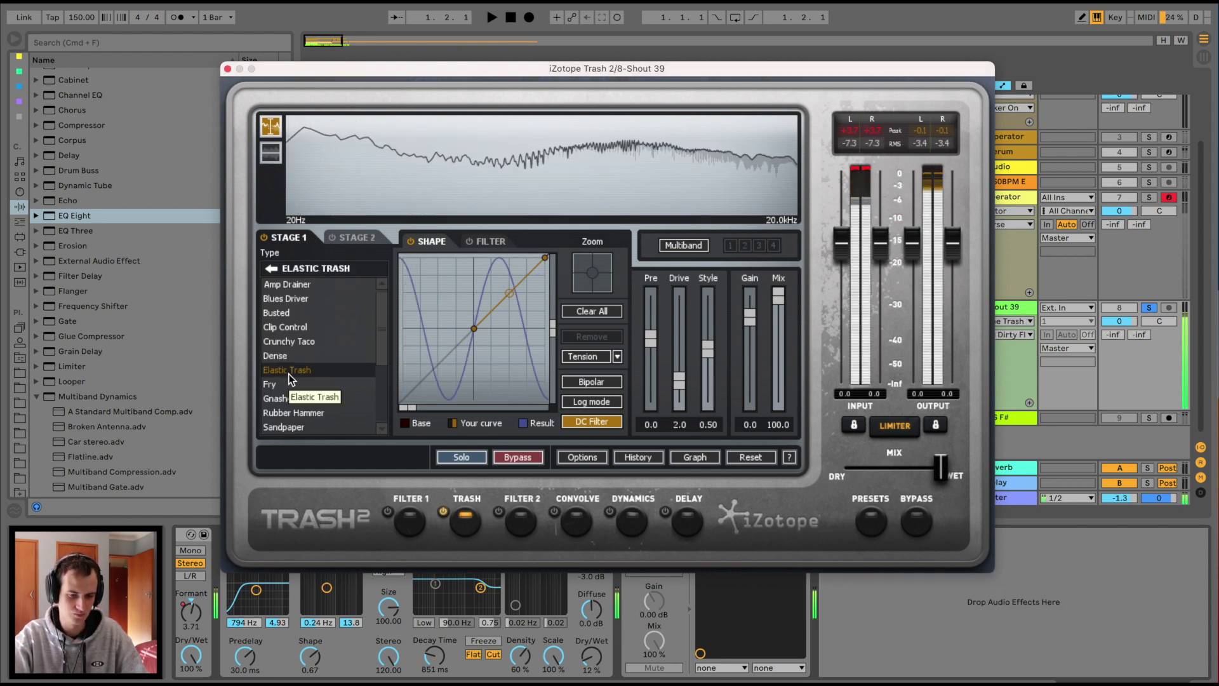
pyautogui.press('space')
pyautogui.press('space')
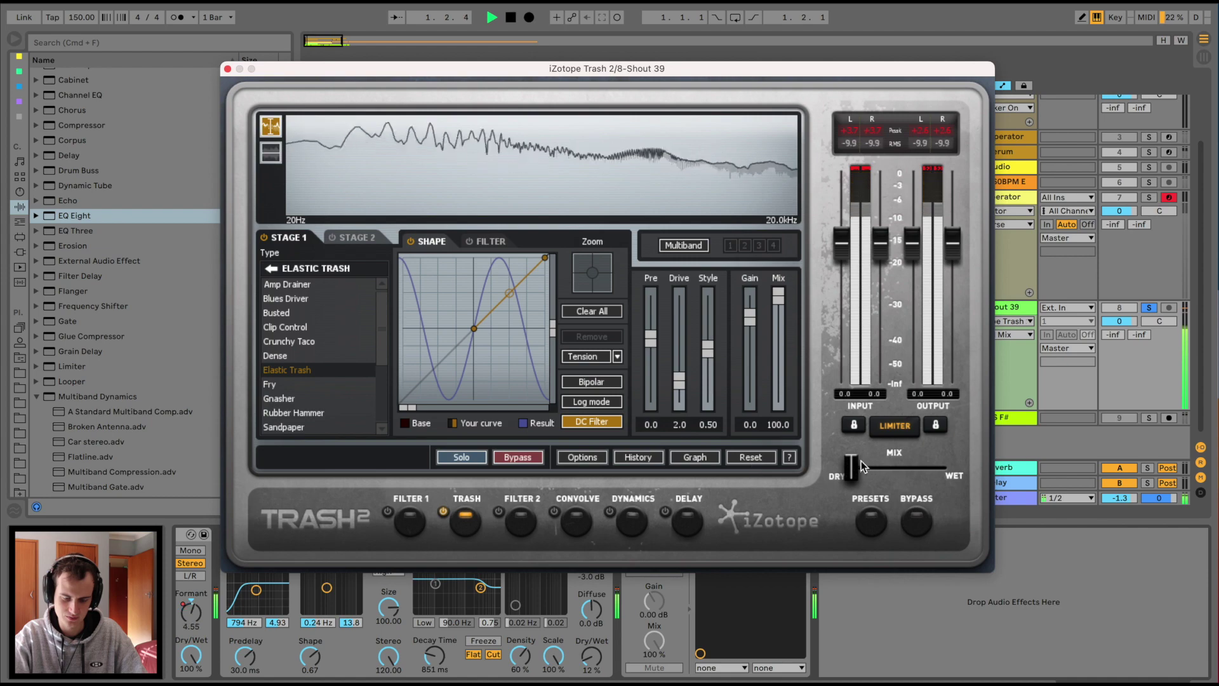
pyautogui.click(227, 69)
pyautogui.press('space')
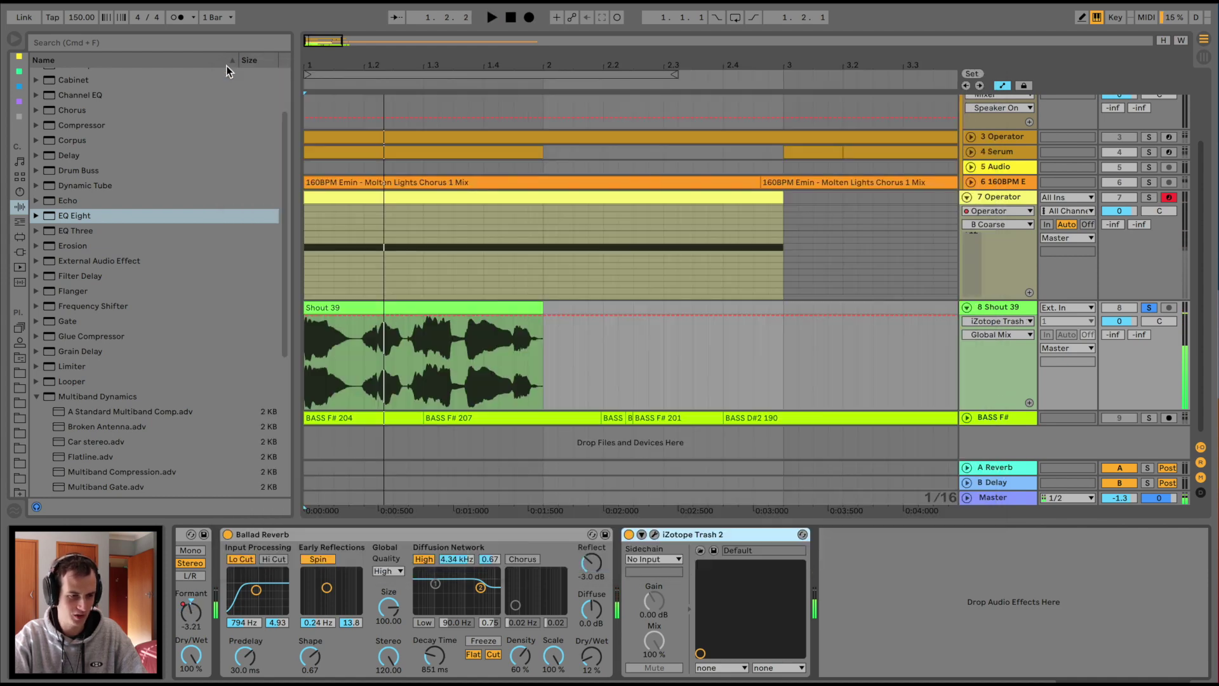
# - Add the OTT multiband preset after Trash 2 and set its Amount to 68 % while listening
pyautogui.scroll(-5, 66, 321)
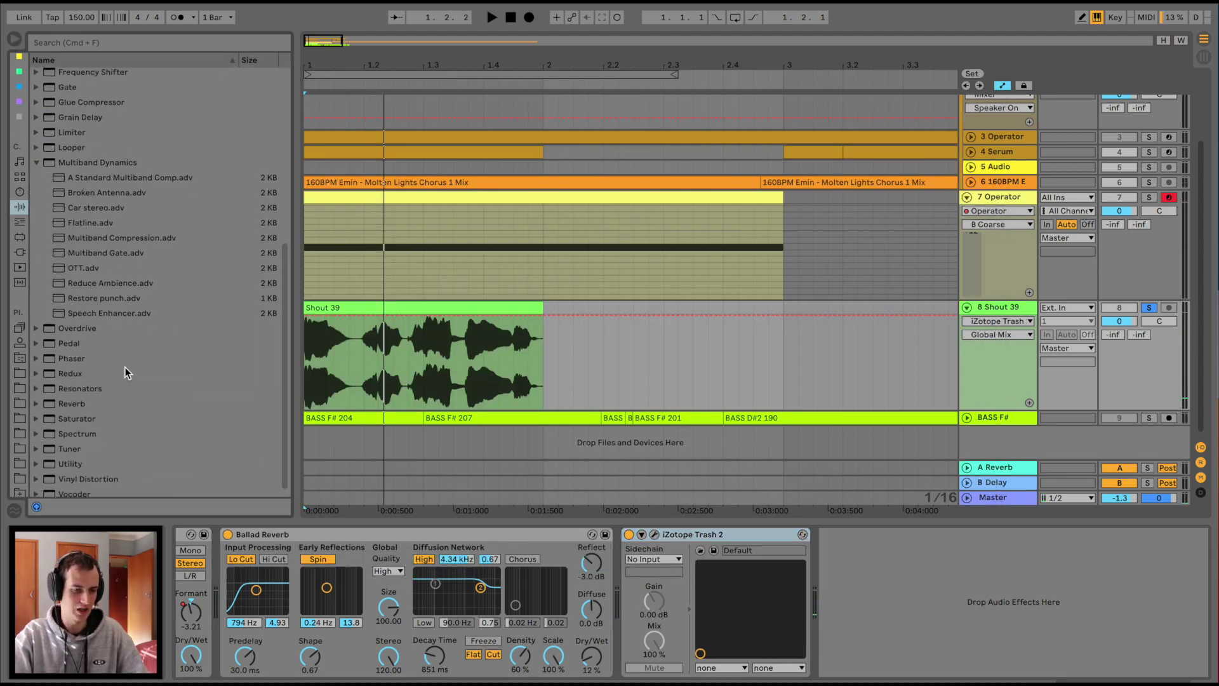
pyautogui.click(74, 267)
pyautogui.moveTo(886, 580); pyautogui.dragTo(881, 592)
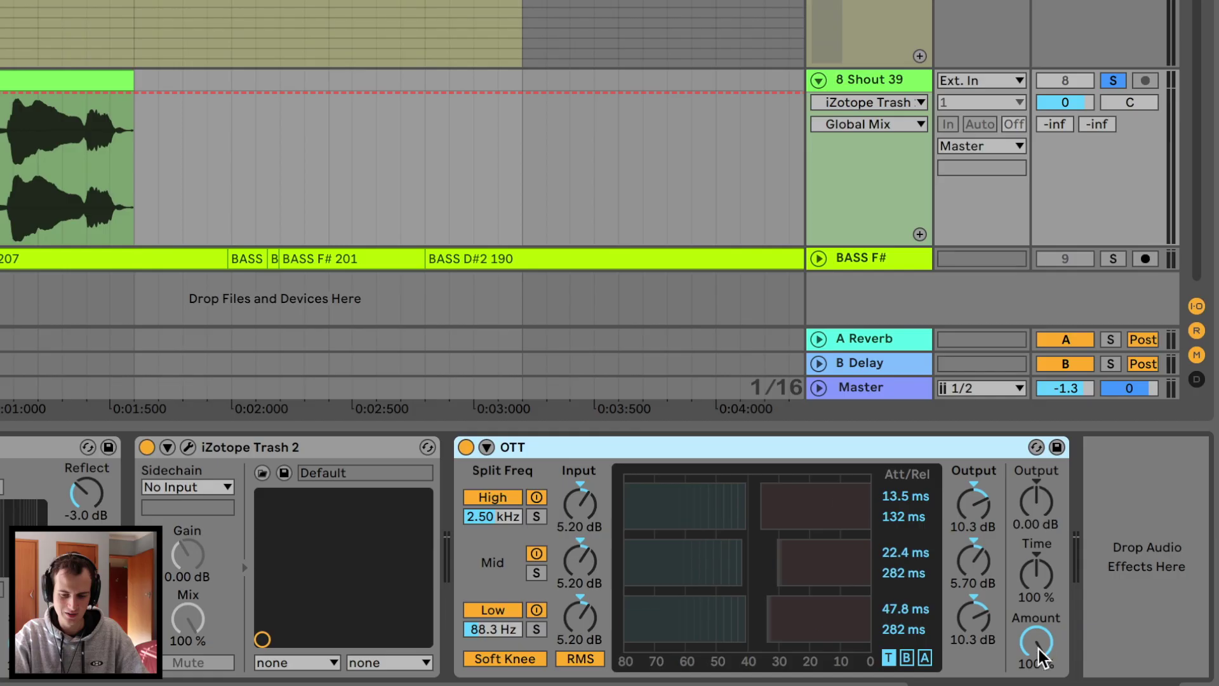
pyautogui.press('space')
pyautogui.moveTo(1102, 657); pyautogui.dragTo(1102, 671)
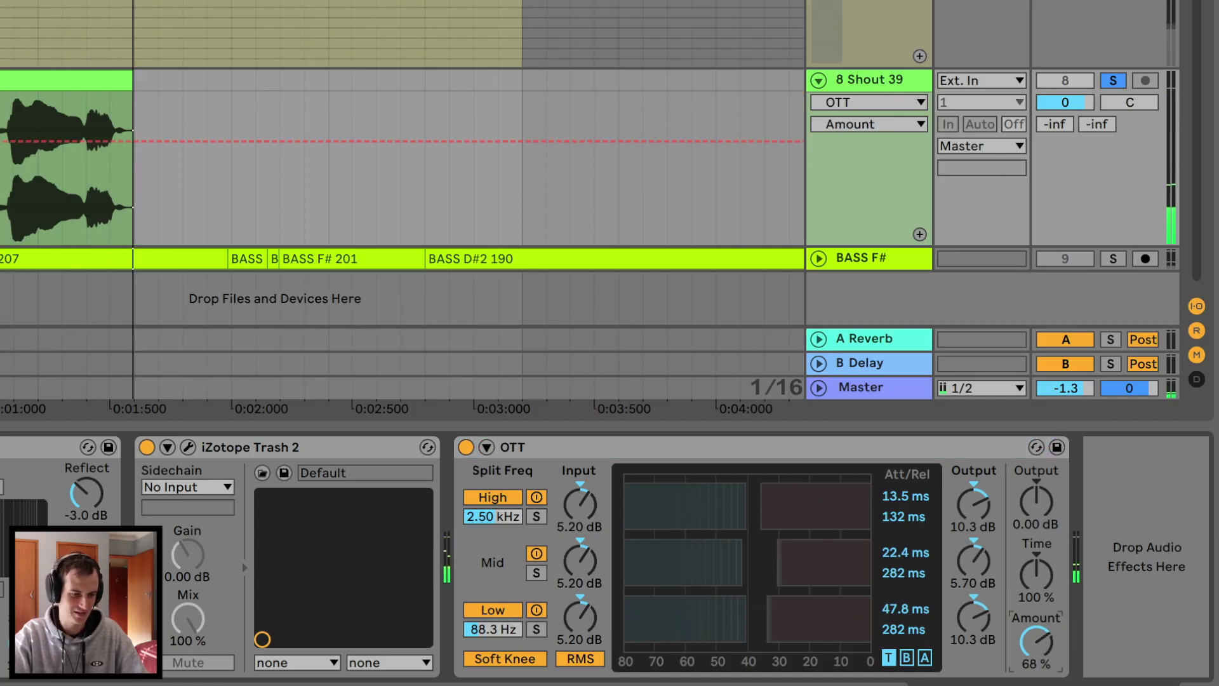
pyautogui.moveTo(1030, 501); pyautogui.dragTo(1035, 496)
# - Add a Saturator after OTT and set its Drive to 6.86 dB and its color Base to 3.43
pyautogui.click(762, 508)
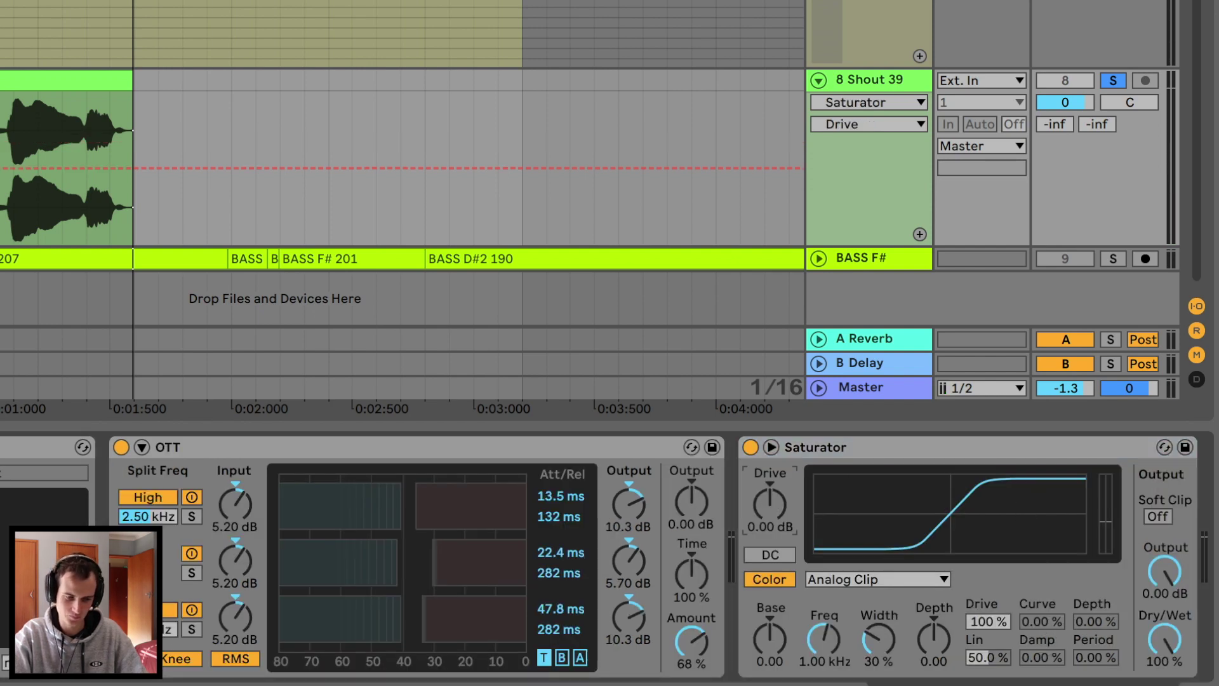
pyautogui.hscroll(-8, 760, 512)
pyautogui.hscroll(10, 760, 512)
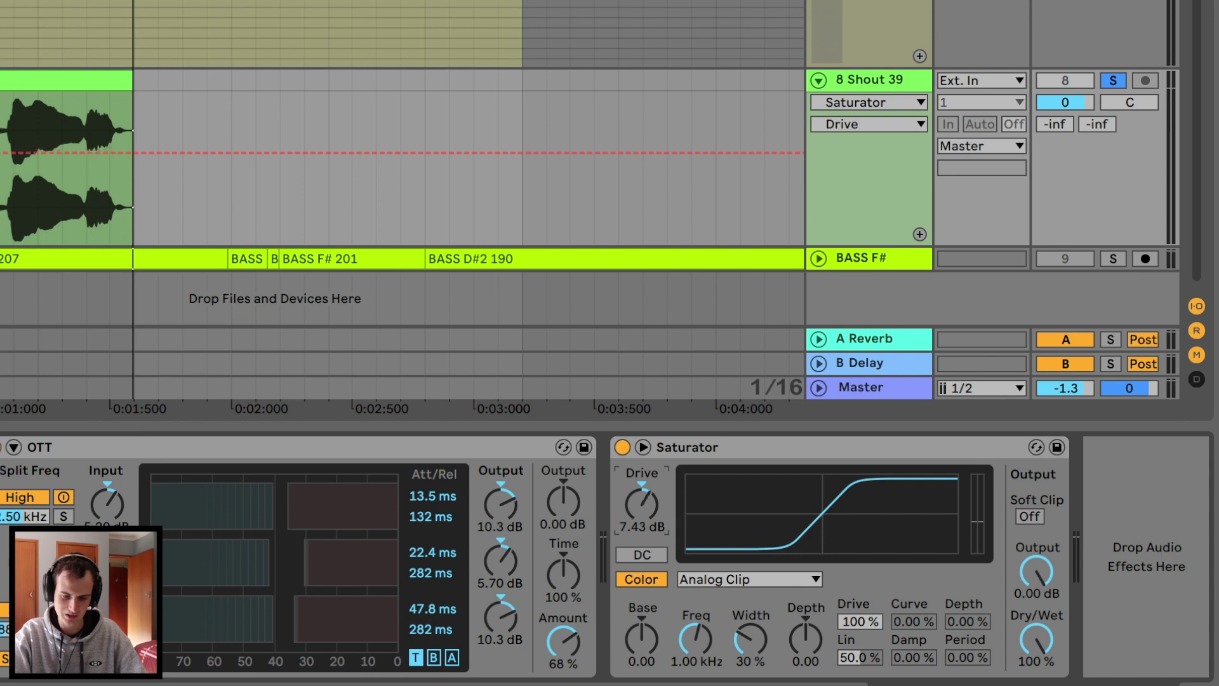
pyautogui.moveTo(642, 639); pyautogui.dragTo(641, 631)
pyautogui.press('space')
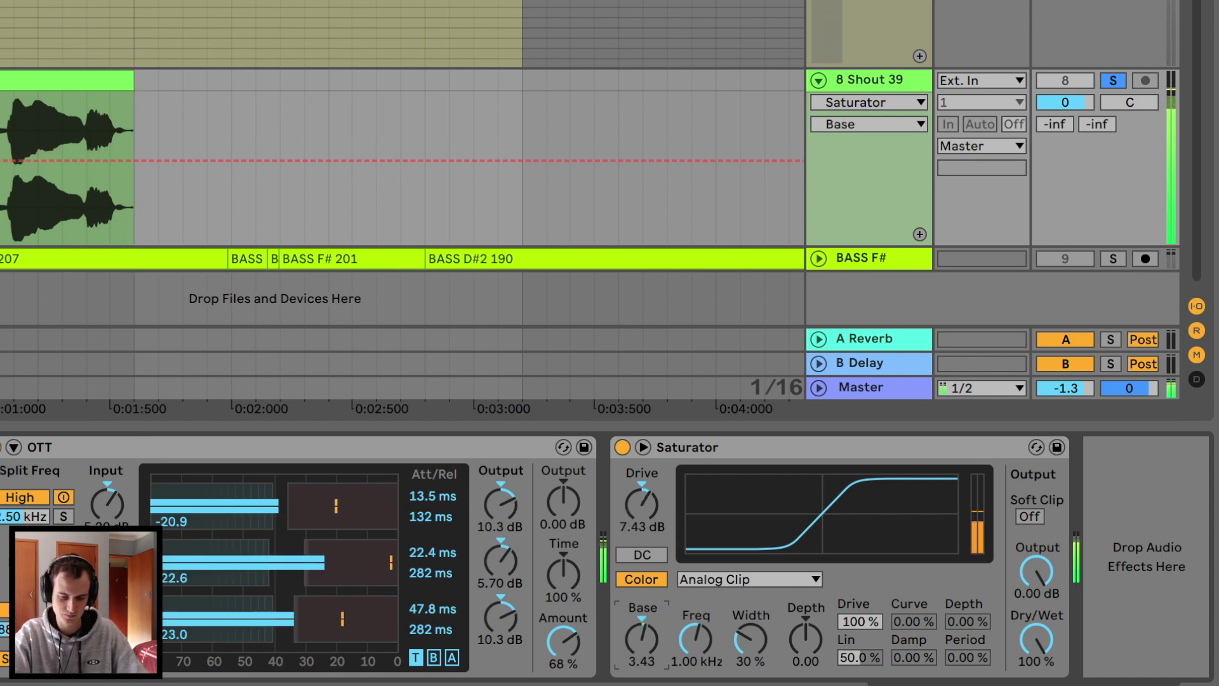
pyautogui.moveTo(641, 505)
pyautogui.mouseDown()
pyautogui.moveTo(642, 486)
pyautogui.moveTo(638, 501)
pyautogui.mouseUp()
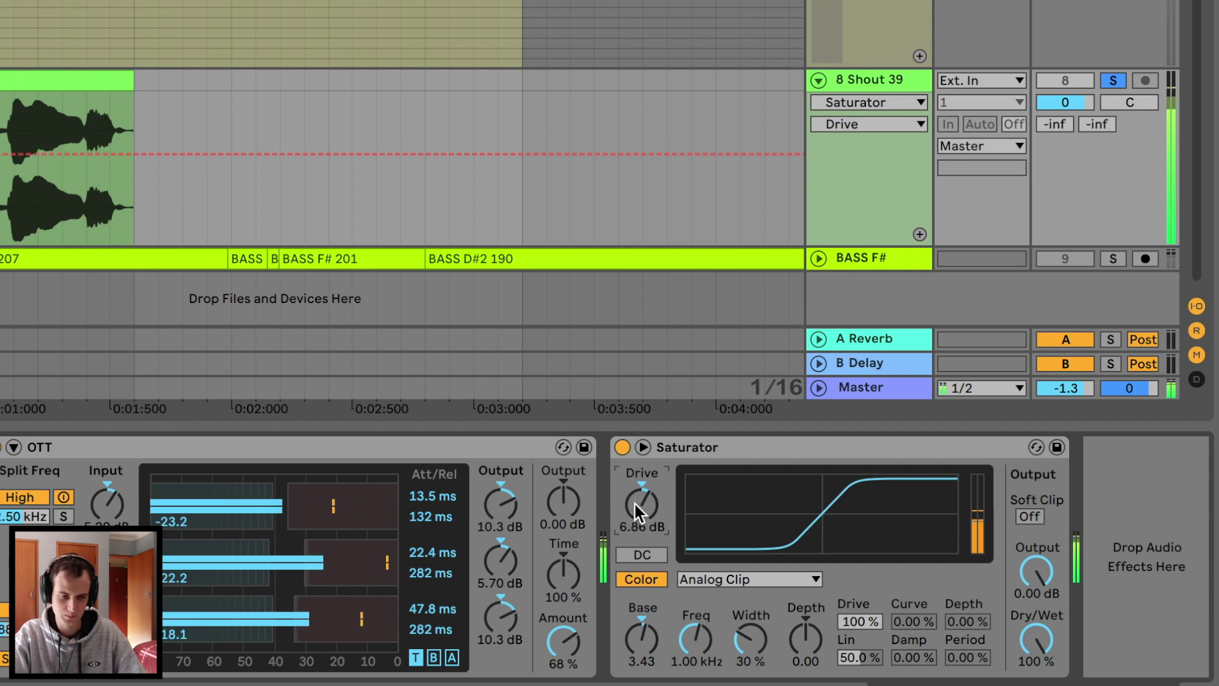
pyautogui.press('space')
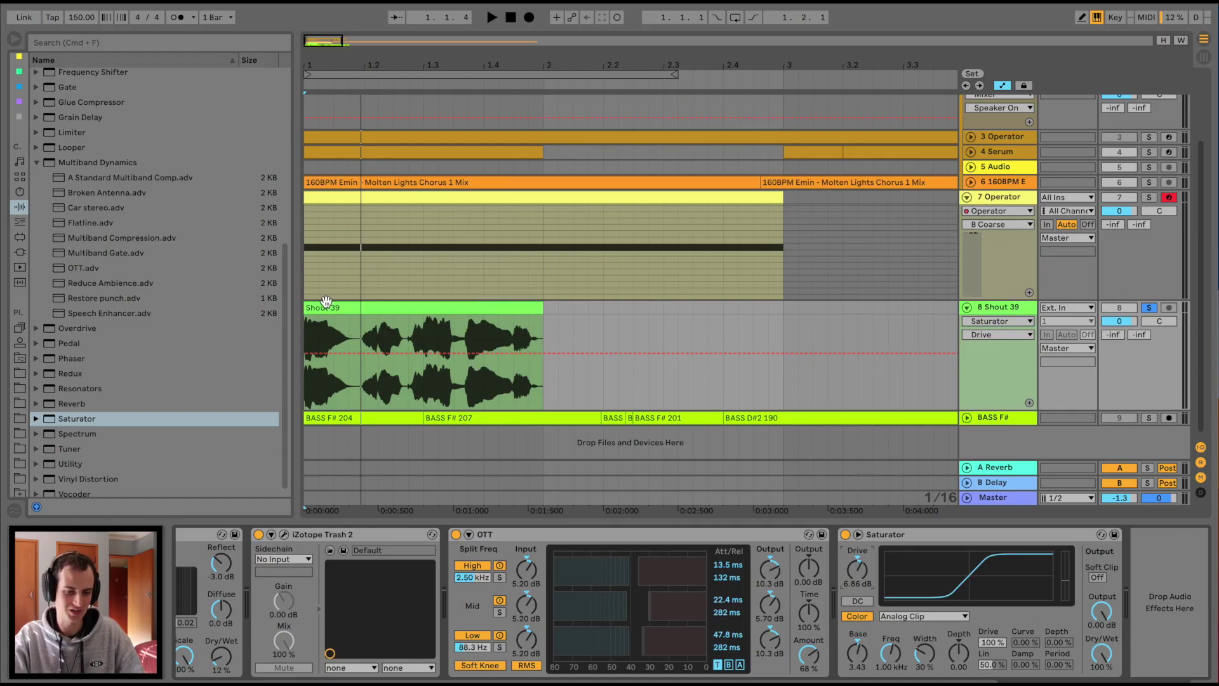
# - Play the Shout 39 clip from its start to judge the sound of the full effect chain
pyautogui.click(326, 301)
pyautogui.press('space')
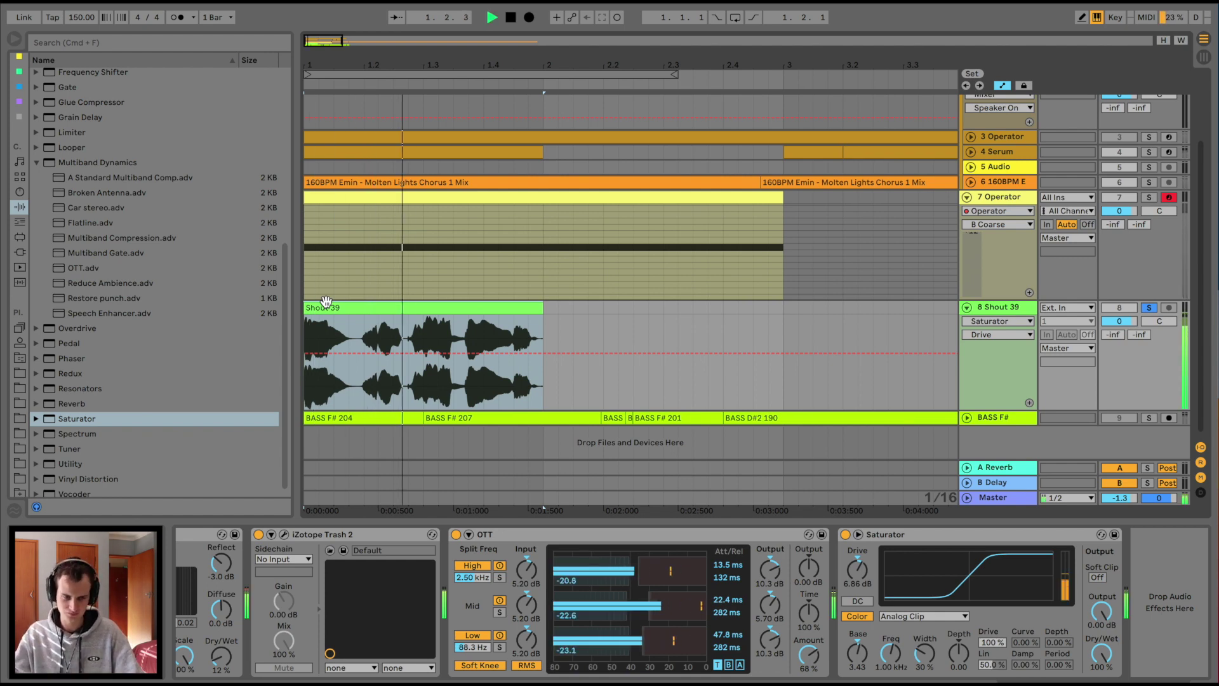
pyautogui.press('space')
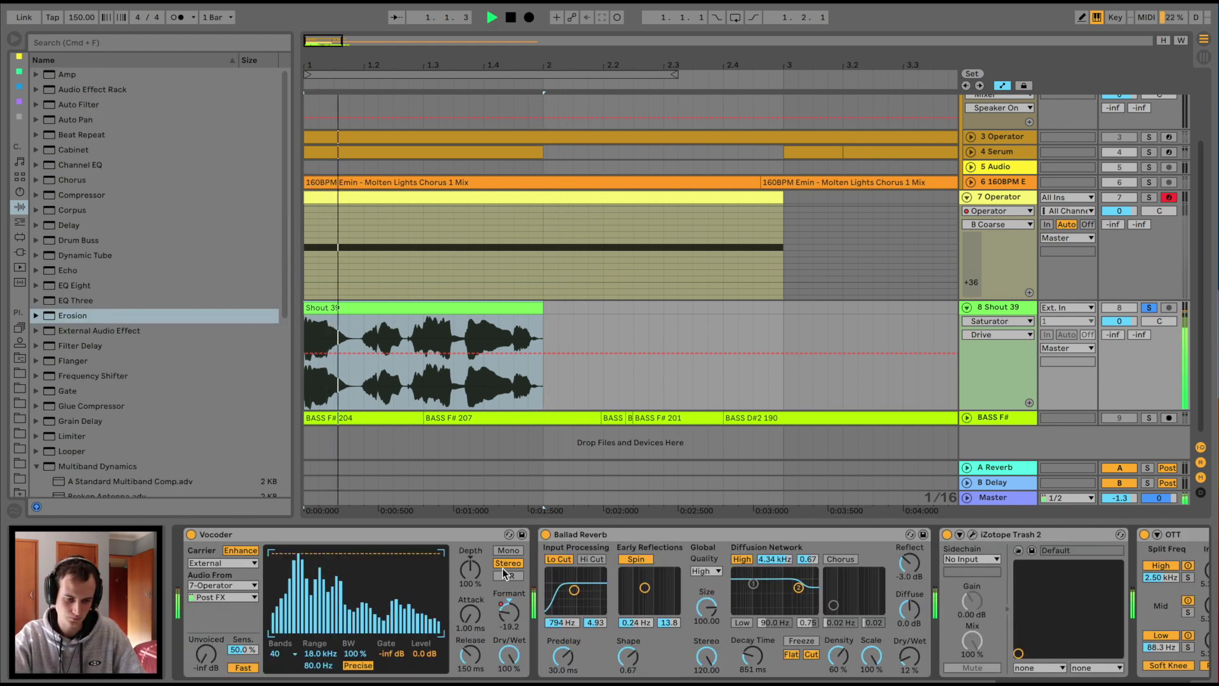
pyautogui.press('space')
pyautogui.press('space')
pyautogui.press('space')
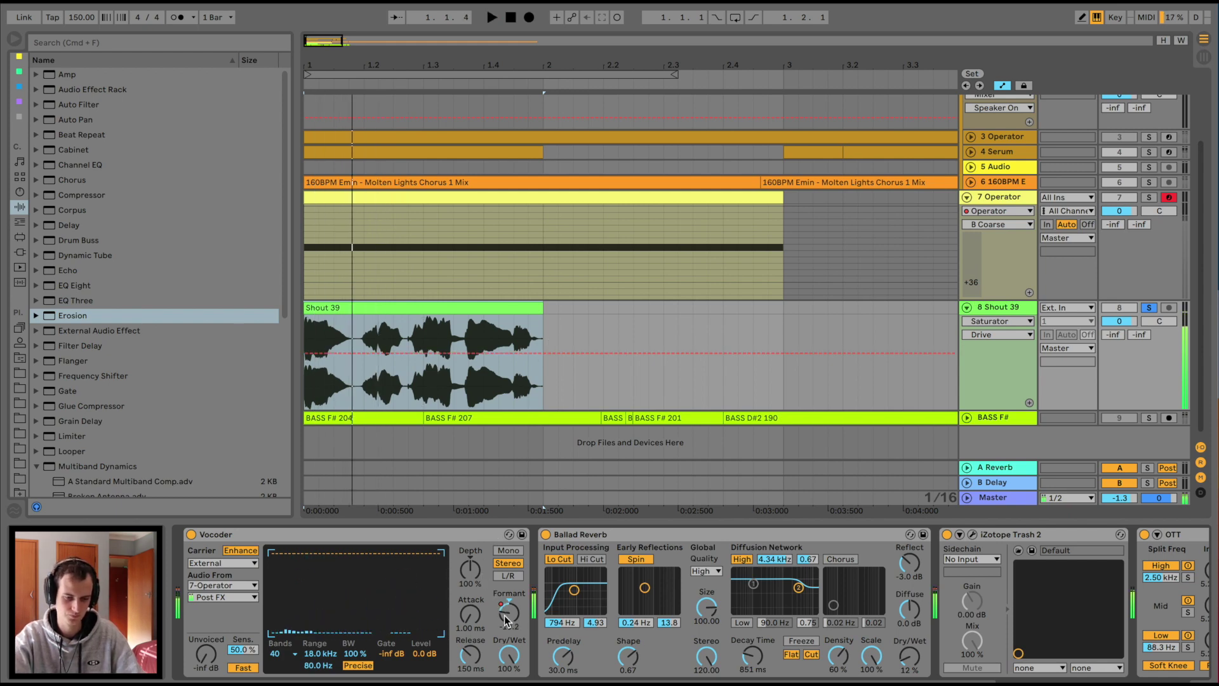
# - Raise the Formant Shift automation peak shortly after beat 1.2 to about 18.6 and listen to the phrase repeatedly
pyautogui.click(508, 612)
pyautogui.press('space')
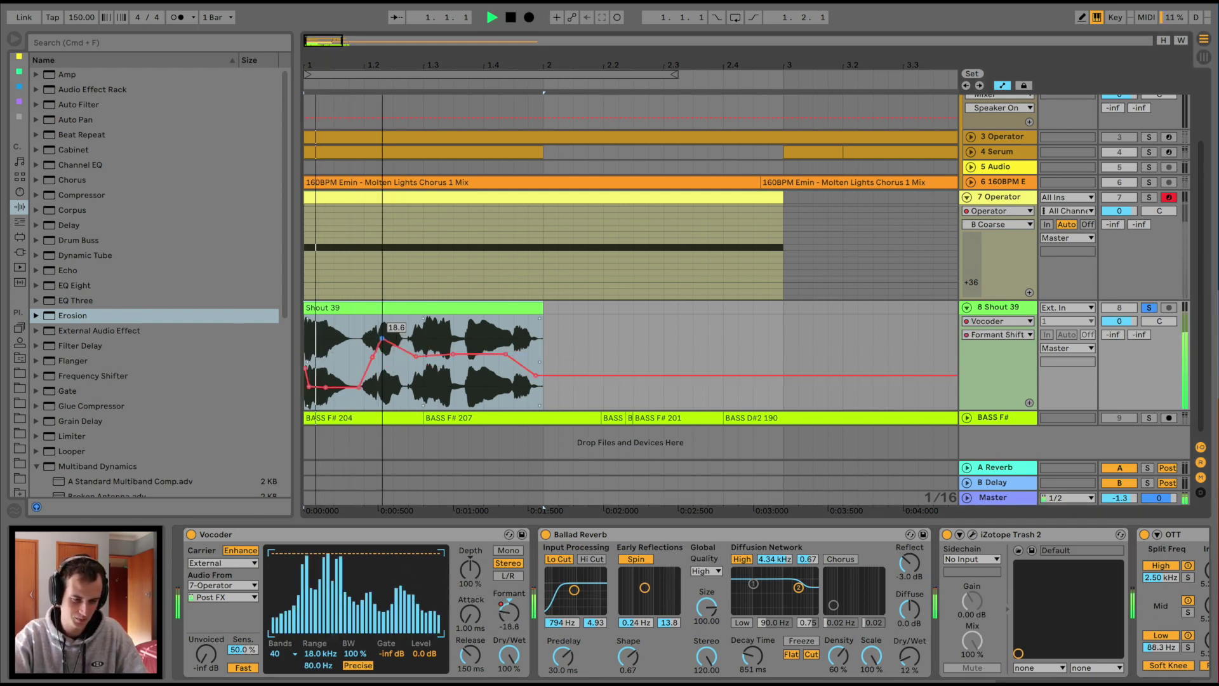
pyautogui.moveTo(384, 371); pyautogui.dragTo(394, 327)
pyautogui.press('space')
pyautogui.press('space')
pyautogui.press('space')
pyautogui.press('space')
pyautogui.press('space')
pyautogui.press('space')
pyautogui.press('space')
pyautogui.press('space')
pyautogui.press('space')
pyautogui.press('space')
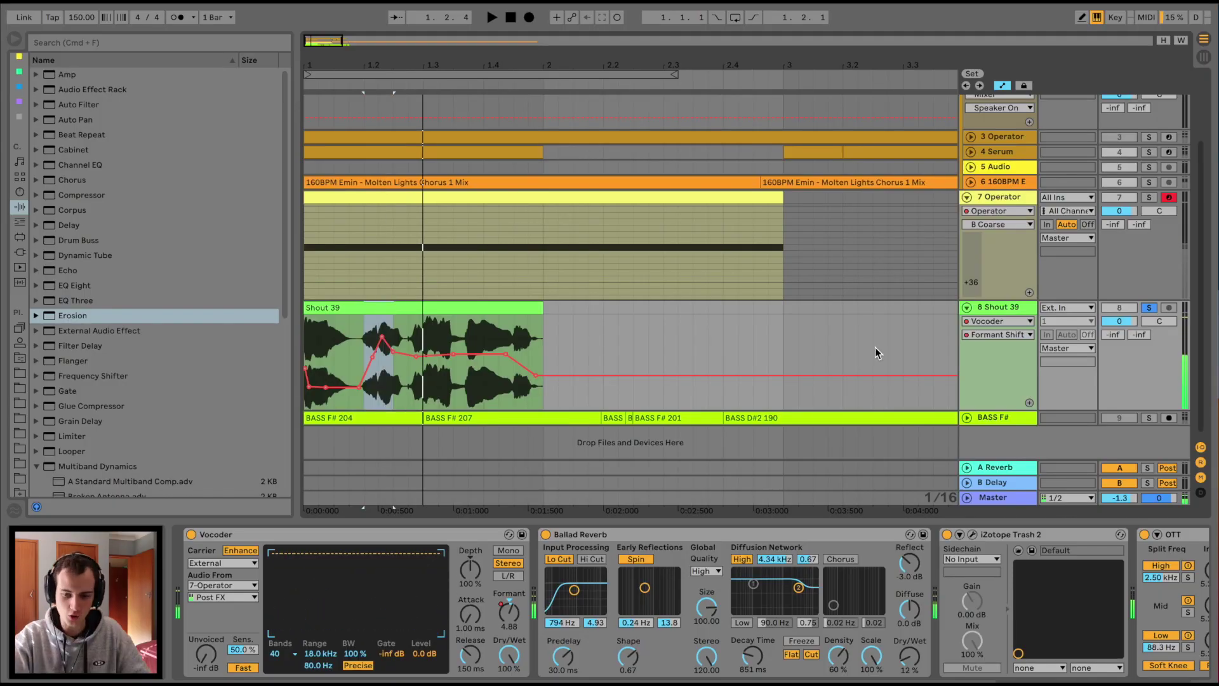
# - Unfold and arm the BASS F# resampling track and record the soloed vocal bass into it
pyautogui.click(966, 417)
pyautogui.scroll(-3, 562, 363)
pyautogui.click(1176, 347)
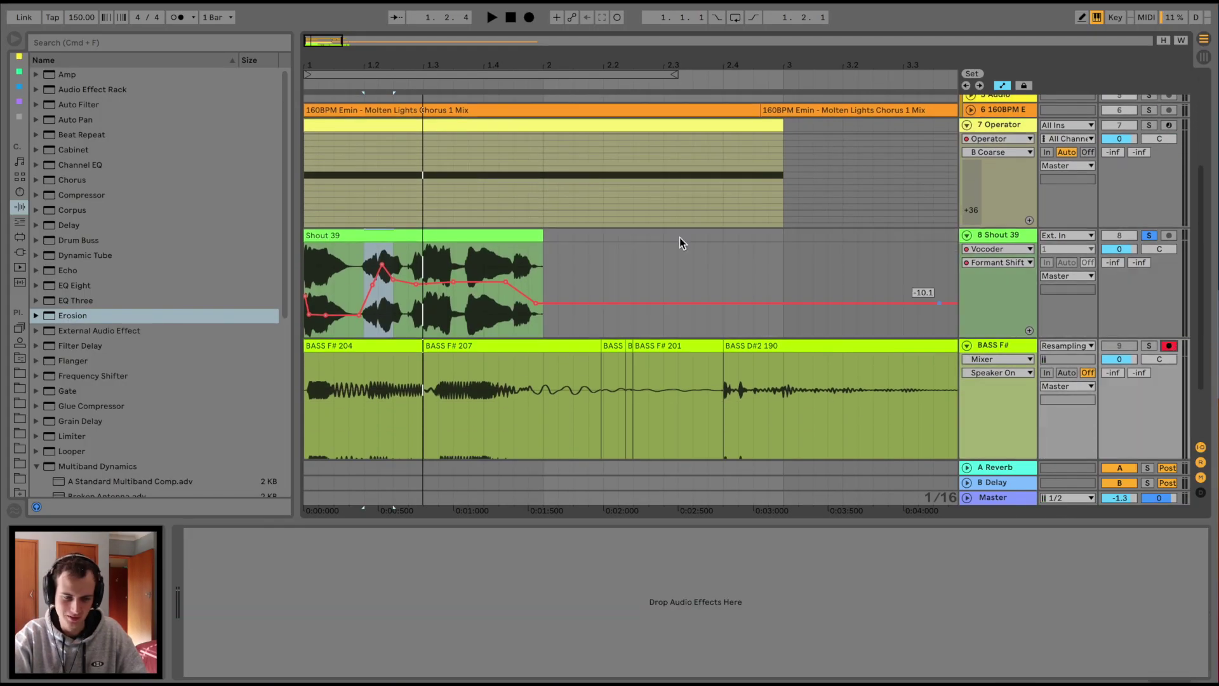
pyautogui.click(529, 18)
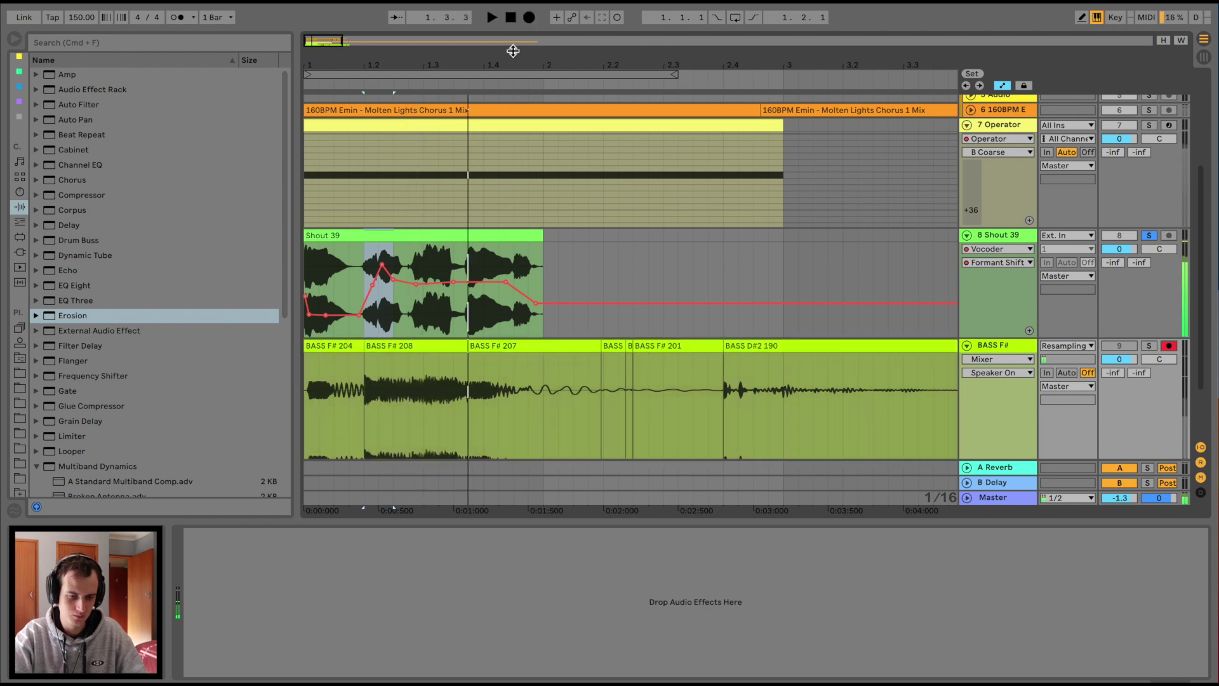
# - Select the newly recorded clip on the BASS F# track and go to bar 5 of the arrangement
pyautogui.click(386, 347)
pyautogui.scroll(-1, 390, 341)
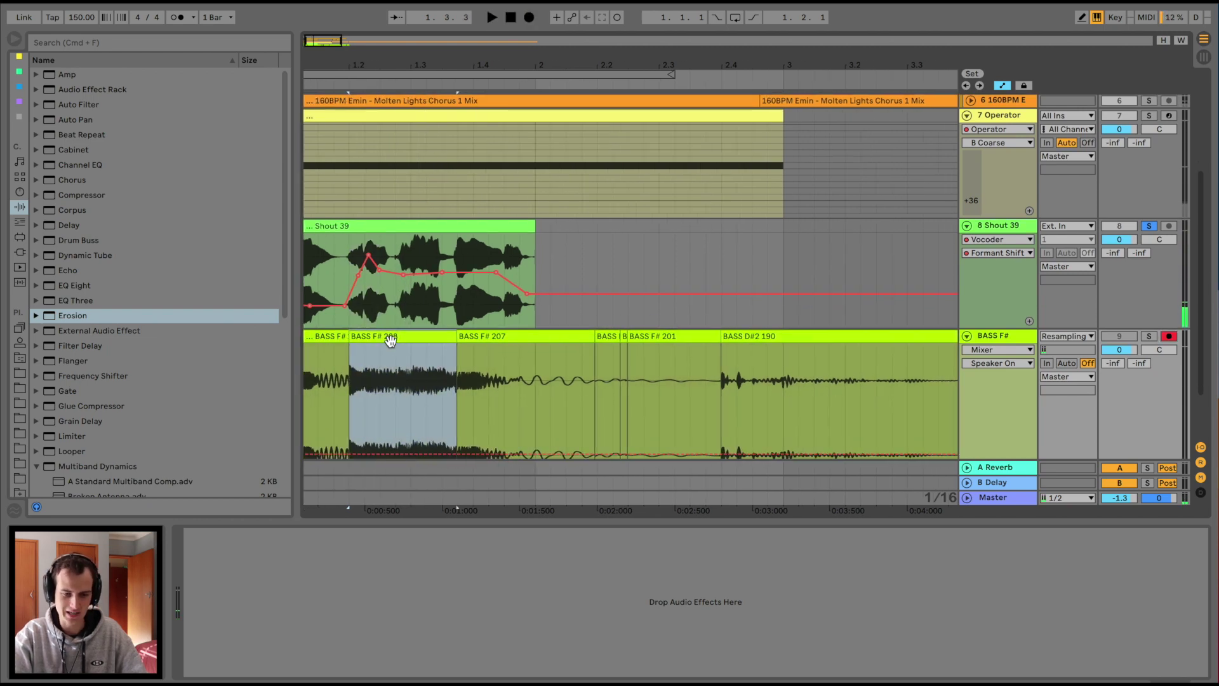
pyautogui.click(1030, 230)
pyautogui.moveTo(700, 49); pyautogui.dragTo(424, 58)
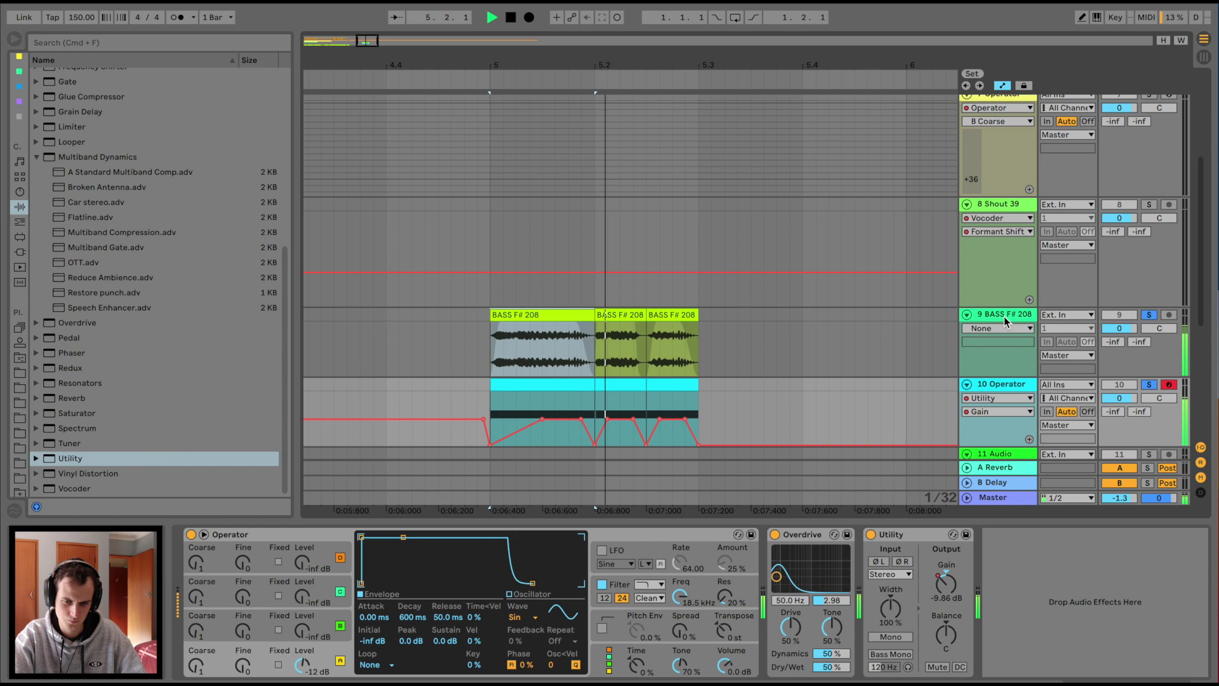
# - Group the BASS F# 208 and Operator tracks and add OTT and a Saturator to the group
pyautogui.click(1005, 317)
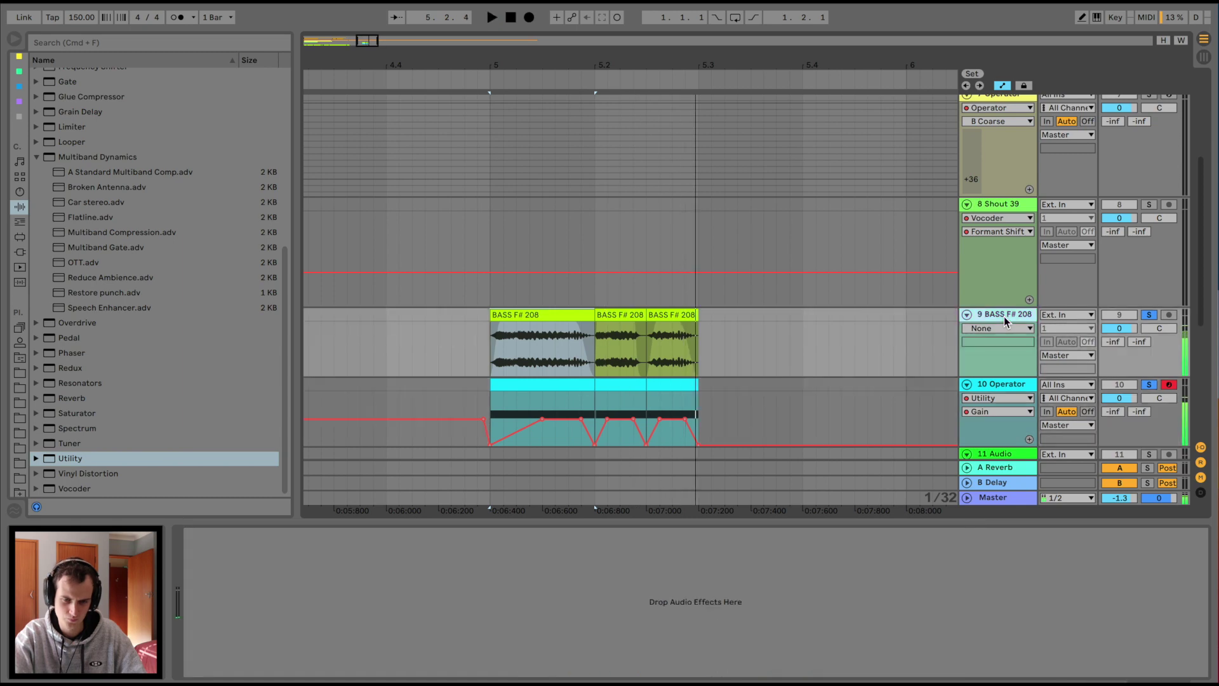
pyautogui.press('super+g')
pyautogui.doubleClick(75, 263)
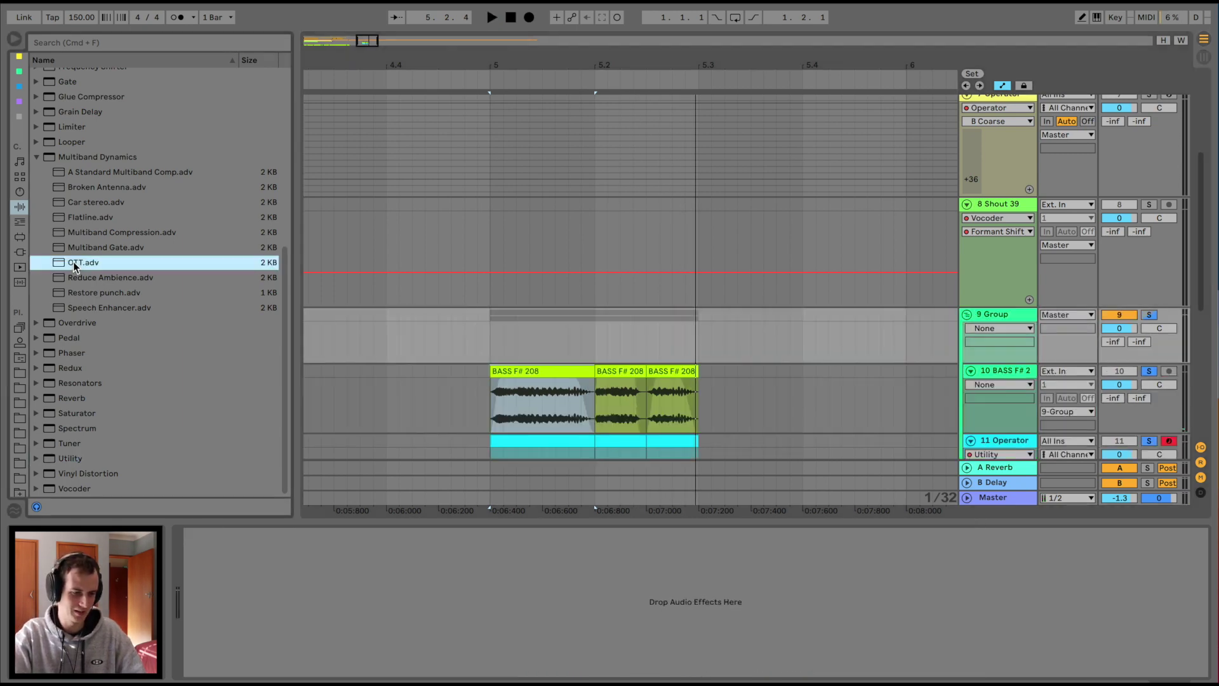
pyautogui.doubleClick(78, 413)
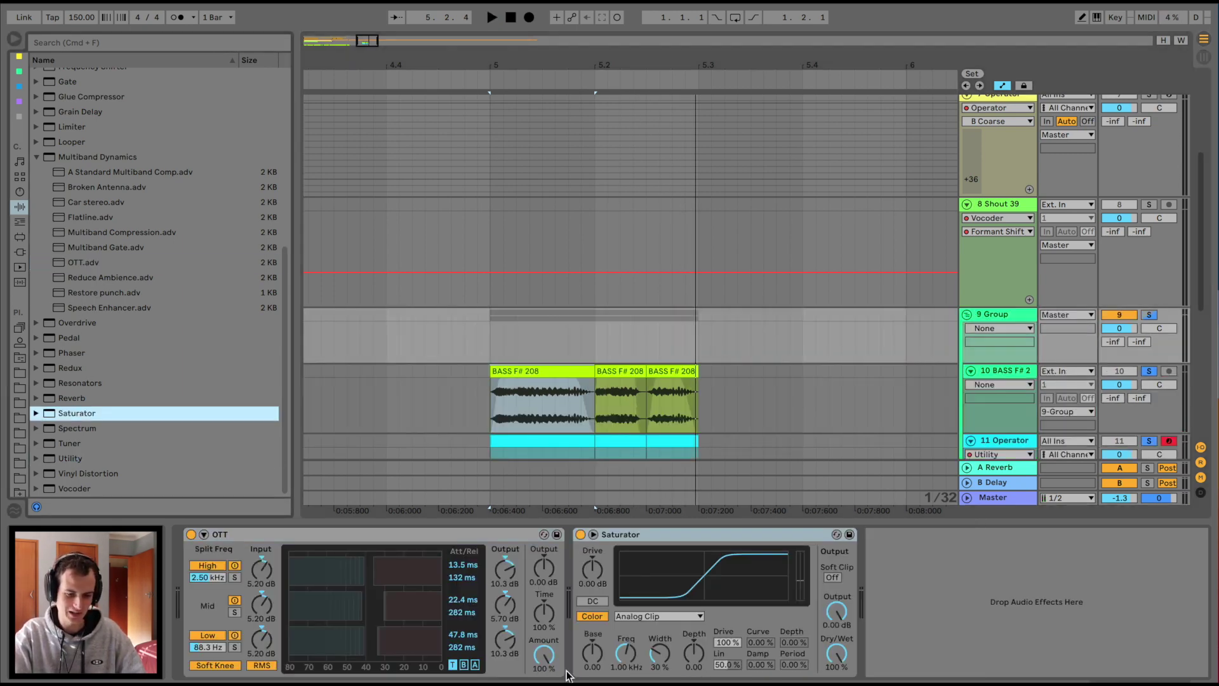
# - Set the group's OTT amount to 37 % and play the phrase from bar 5
pyautogui.click(544, 654)
pyautogui.moveTo(544, 654); pyautogui.dragTo(543, 665)
pyautogui.press('space')
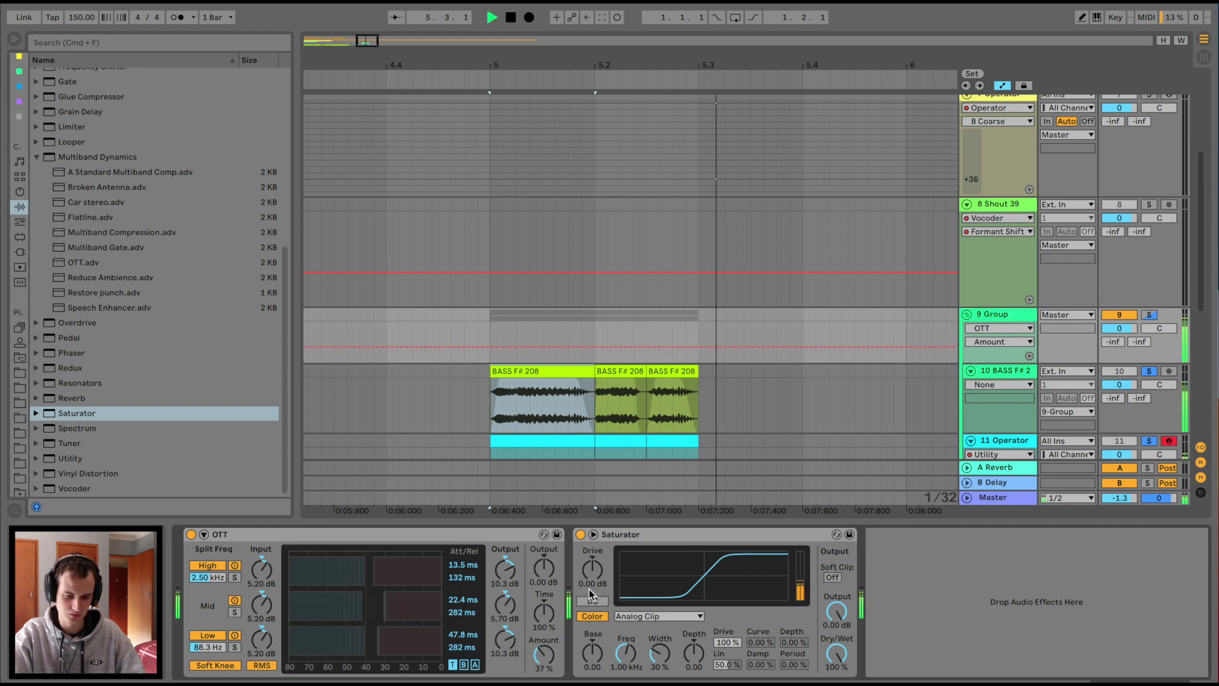
pyautogui.press('space')
pyautogui.press('space')
# - Set the group Saturator's drive to 8.57 dB and its base to 2.86 while replaying the phrase
pyautogui.moveTo(592, 570)
pyautogui.mouseDown()
pyautogui.moveTo(592, 538)
pyautogui.moveTo(592, 586)
pyautogui.mouseUp()
pyautogui.press('space')
pyautogui.press('space')
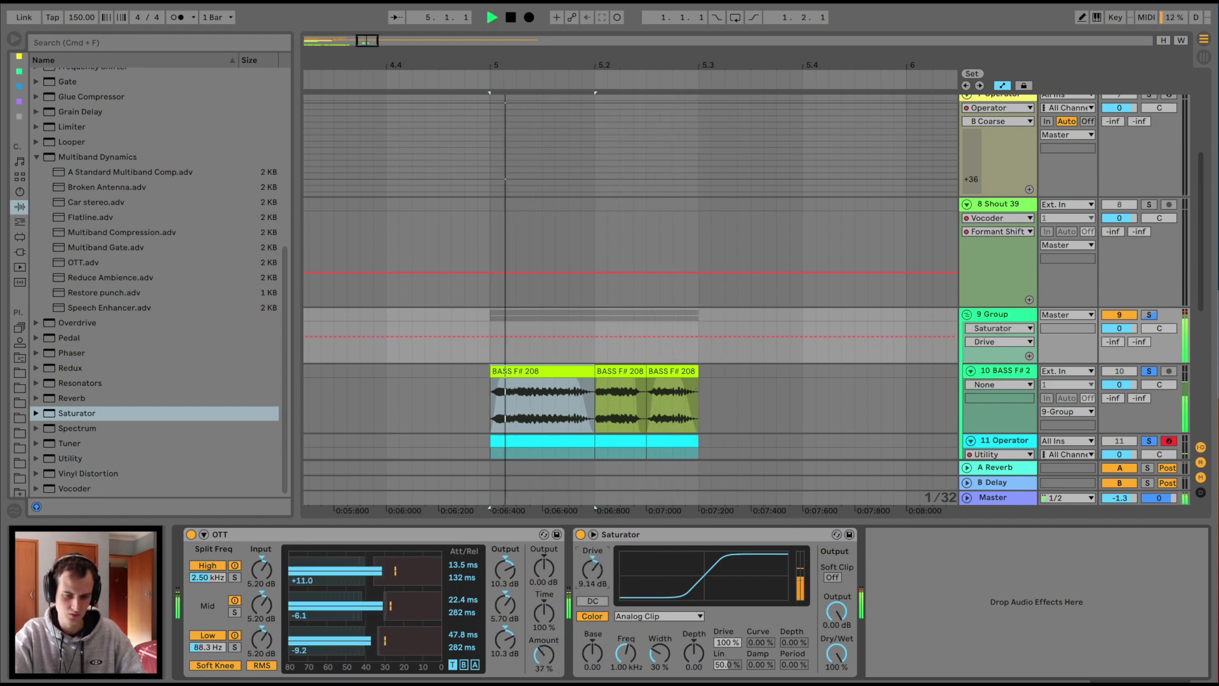
pyautogui.moveTo(592, 653)
pyautogui.mouseDown()
pyautogui.moveTo(592, 639)
pyautogui.moveTo(592, 649)
pyautogui.mouseUp()
pyautogui.press('space')
pyautogui.press('space')
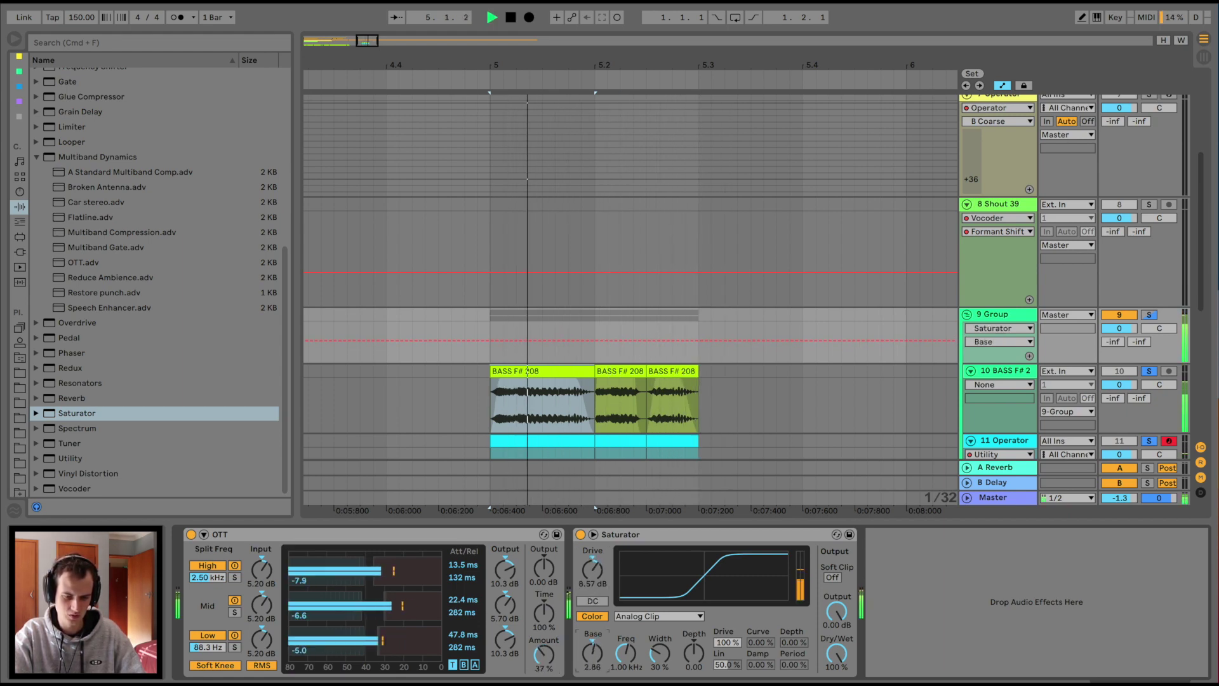
pyautogui.press('space')
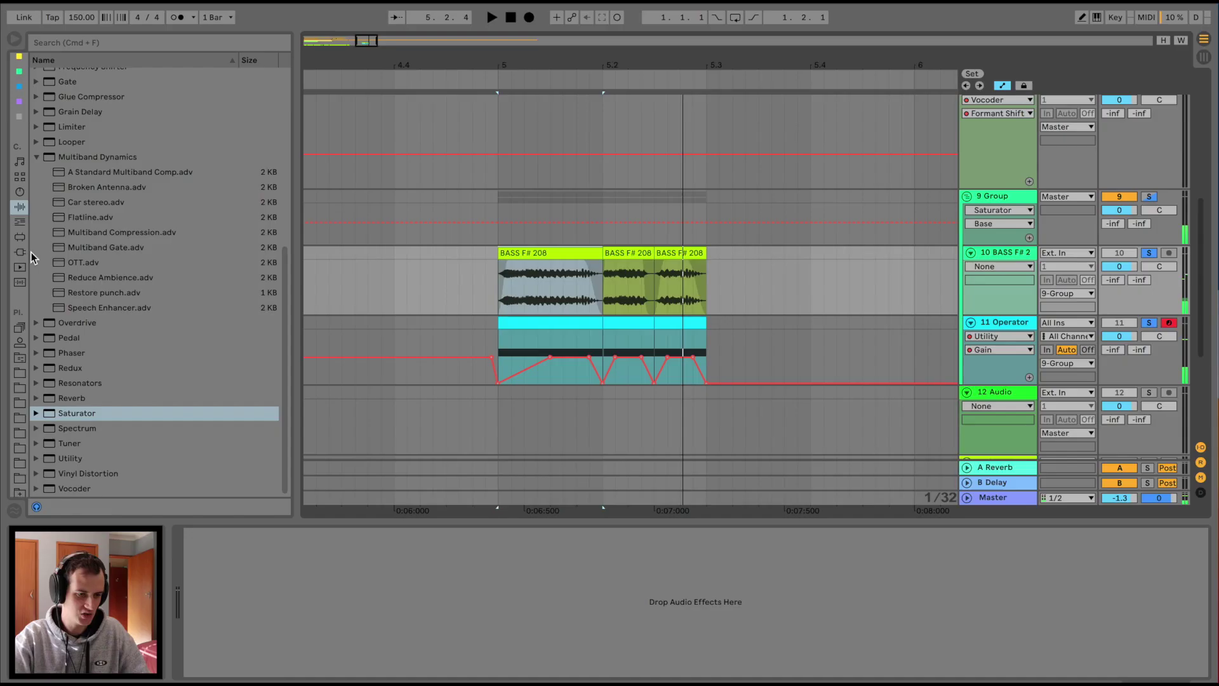
# - Load the Soundtoys LittleMicroShift plug-in onto the BASS F# 208 track inside the group
pyautogui.click(20, 251)
pyautogui.scroll(3, 508, 345)
pyautogui.hscroll(-3, 508, 345)
pyautogui.scroll(10, 219, 273)
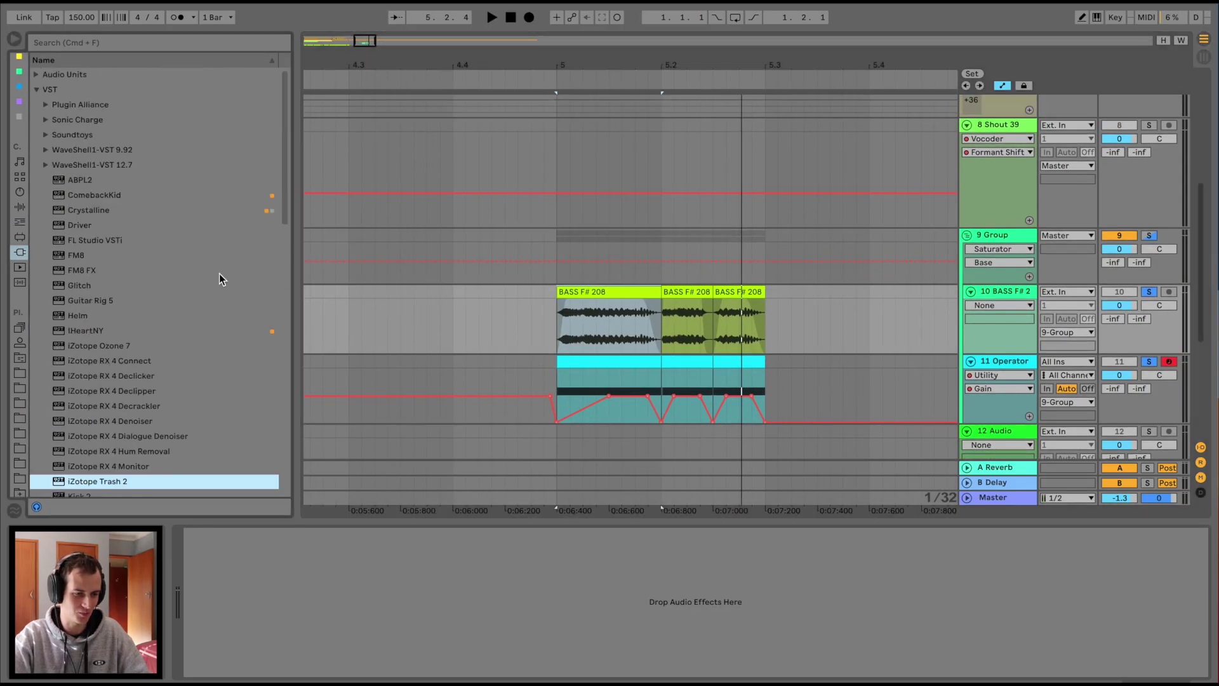
pyautogui.click(41, 134)
pyautogui.click(45, 135)
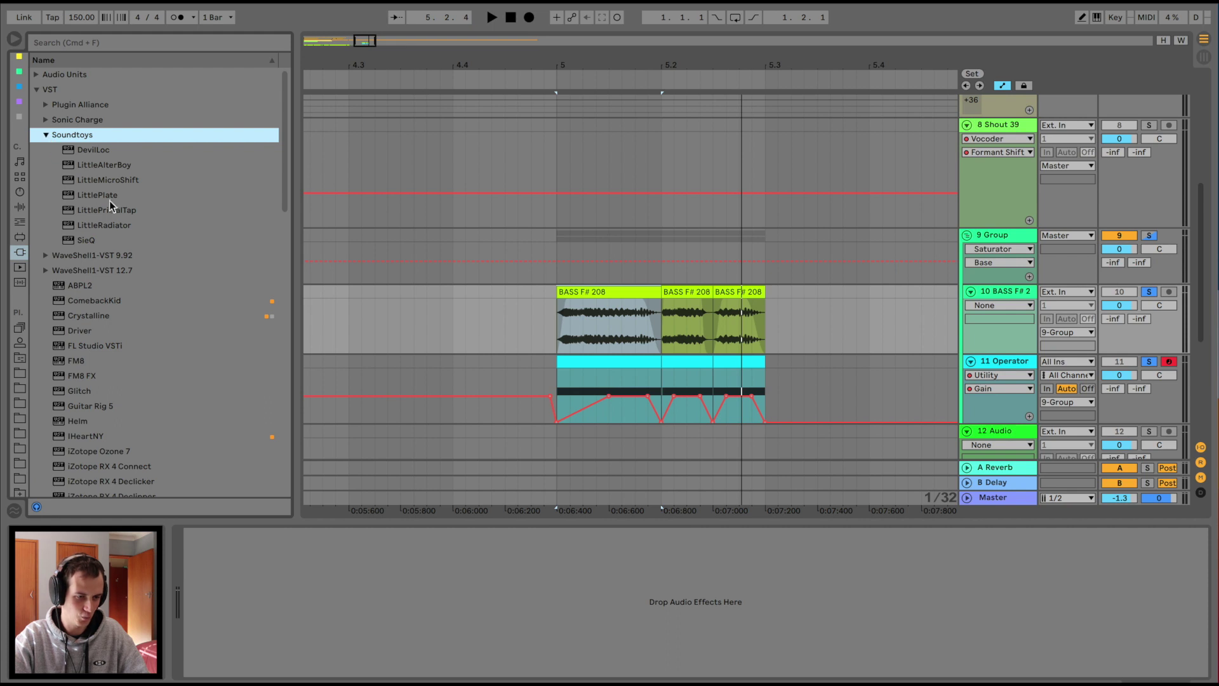
pyautogui.click(101, 180)
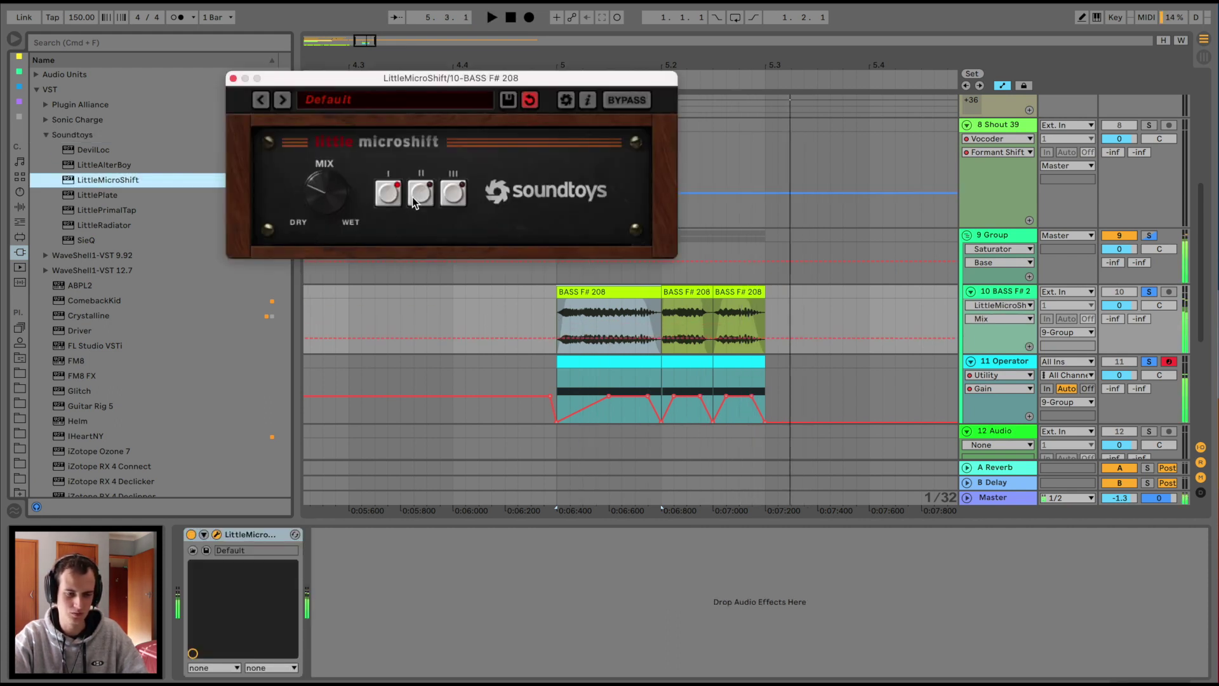
# - Switch LittleMicroShift to style II, listen to the phrase and close the plug-in window
pyautogui.click(413, 197)
pyautogui.press('space')
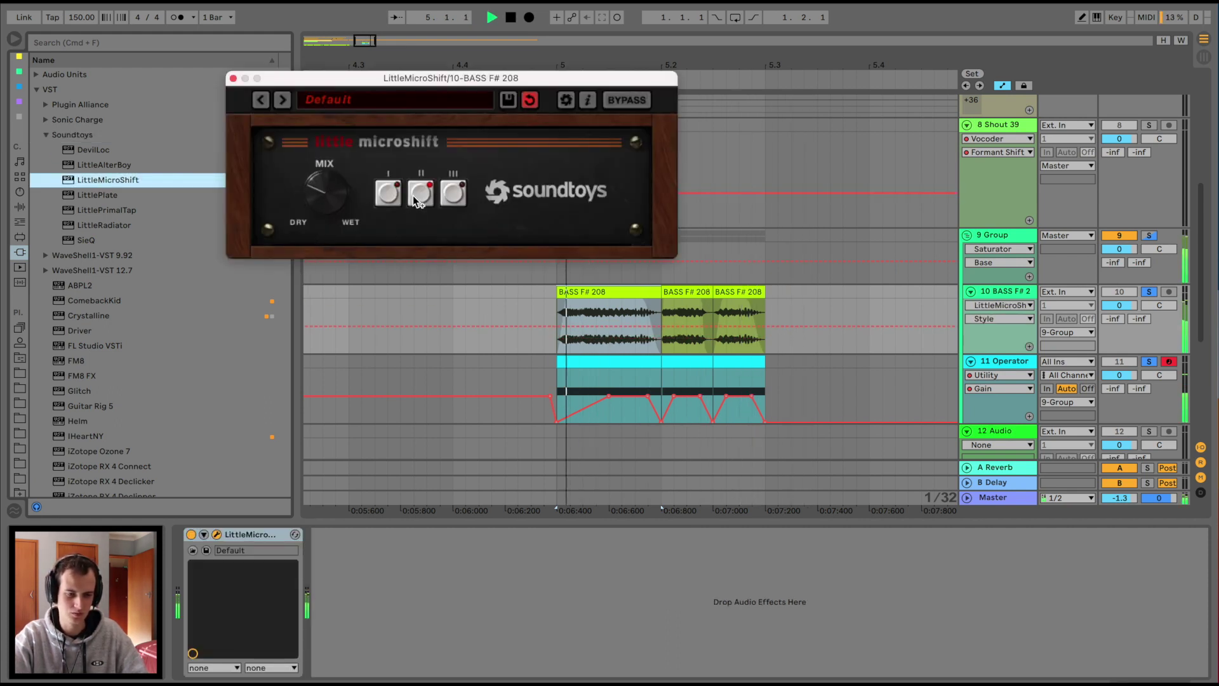
pyautogui.click(233, 78)
pyautogui.press('space')
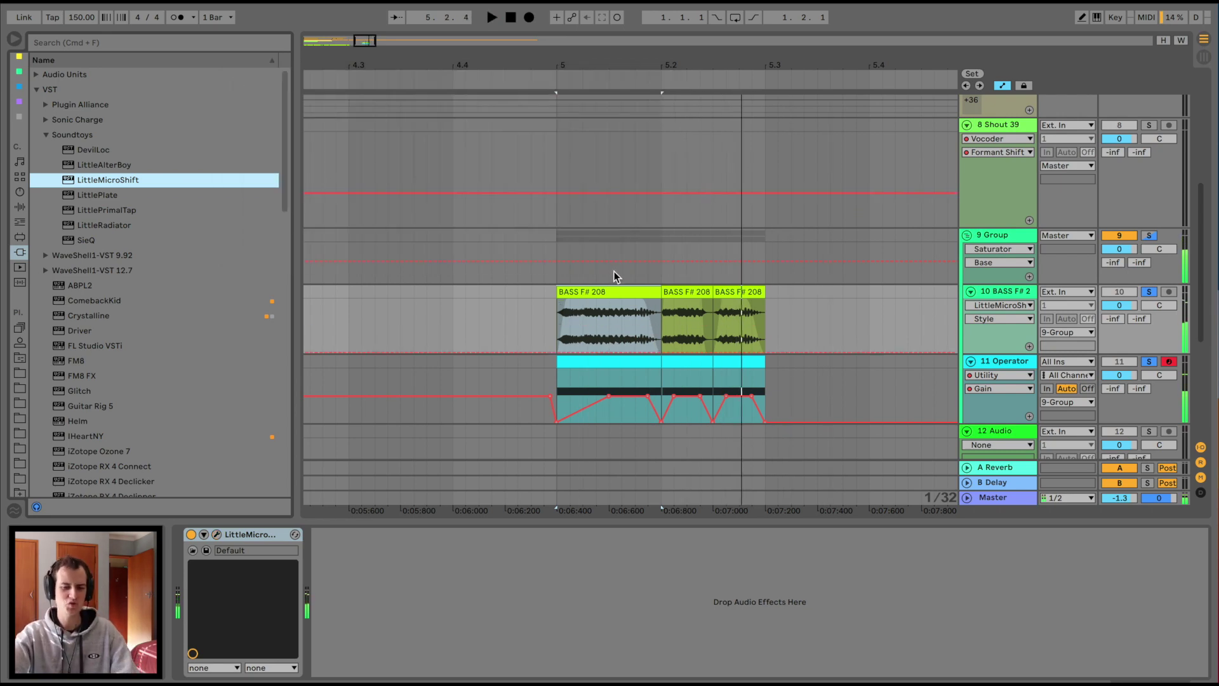
# - Unsolo and fold the group, solo the Shout 39 track and play its clip from bar 1
pyautogui.doubleClick(599, 292)
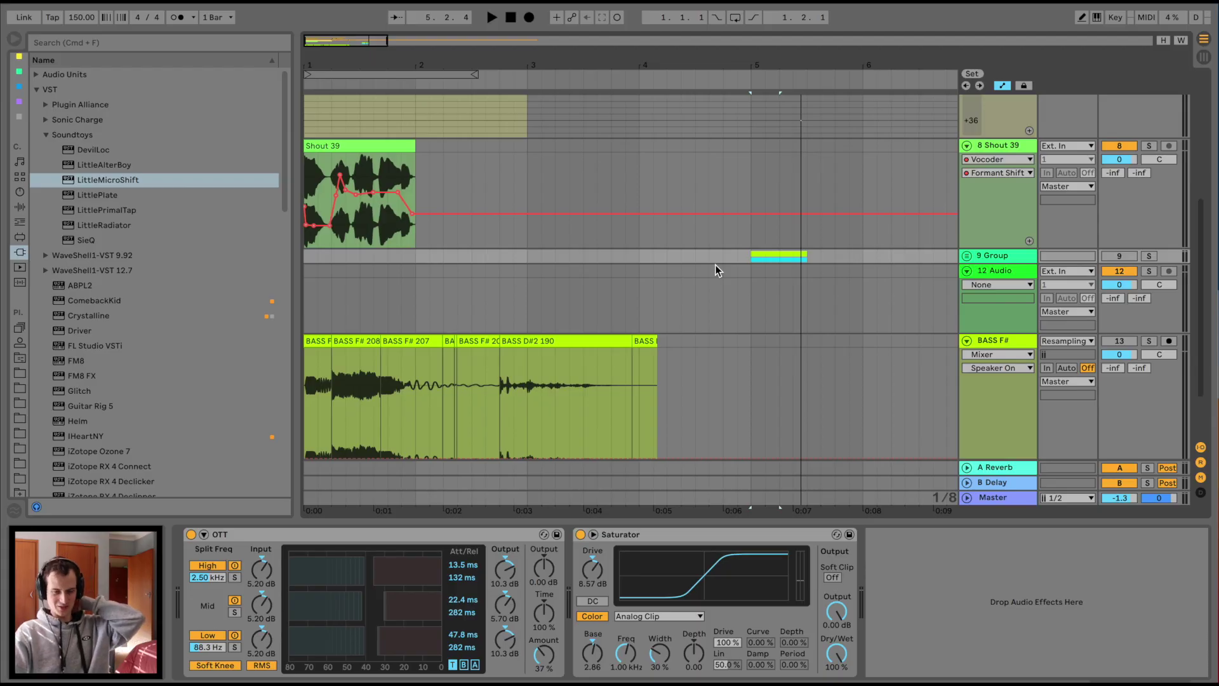
pyautogui.scroll(3, 715, 265)
pyautogui.moveTo(323, 54); pyautogui.dragTo(325, 70)
pyautogui.hscroll(-2, 462, 217)
pyautogui.click(463, 213)
pyautogui.press('s')
pyautogui.press('space')
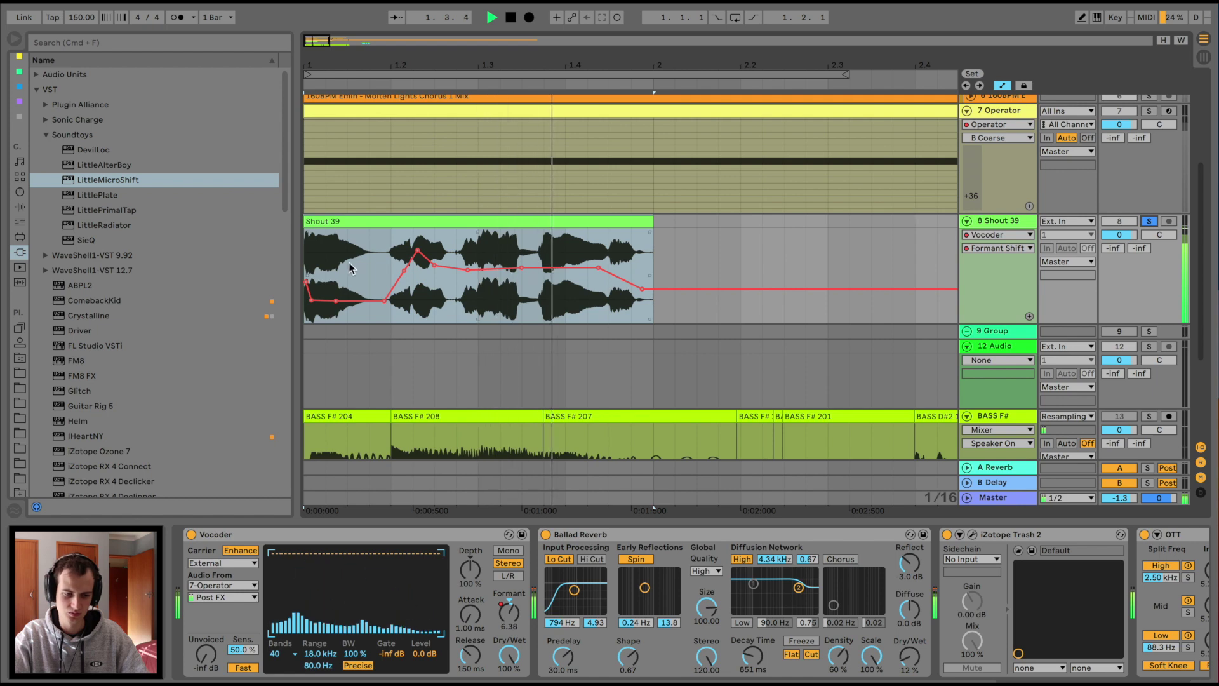
pyautogui.press('space')
pyautogui.press('space')
pyautogui.press('space')
# - Try a sharp Formant Shift peak in the first beat of Shout 39, listen, and copy that beat's automation
pyautogui.moveTo(353, 300); pyautogui.dragTo(336, 245)
pyautogui.press('space')
pyautogui.press('space')
pyautogui.press('space')
pyautogui.press('space')
pyautogui.press('space')
pyautogui.press('space')
pyautogui.press('space')
pyautogui.press('space')
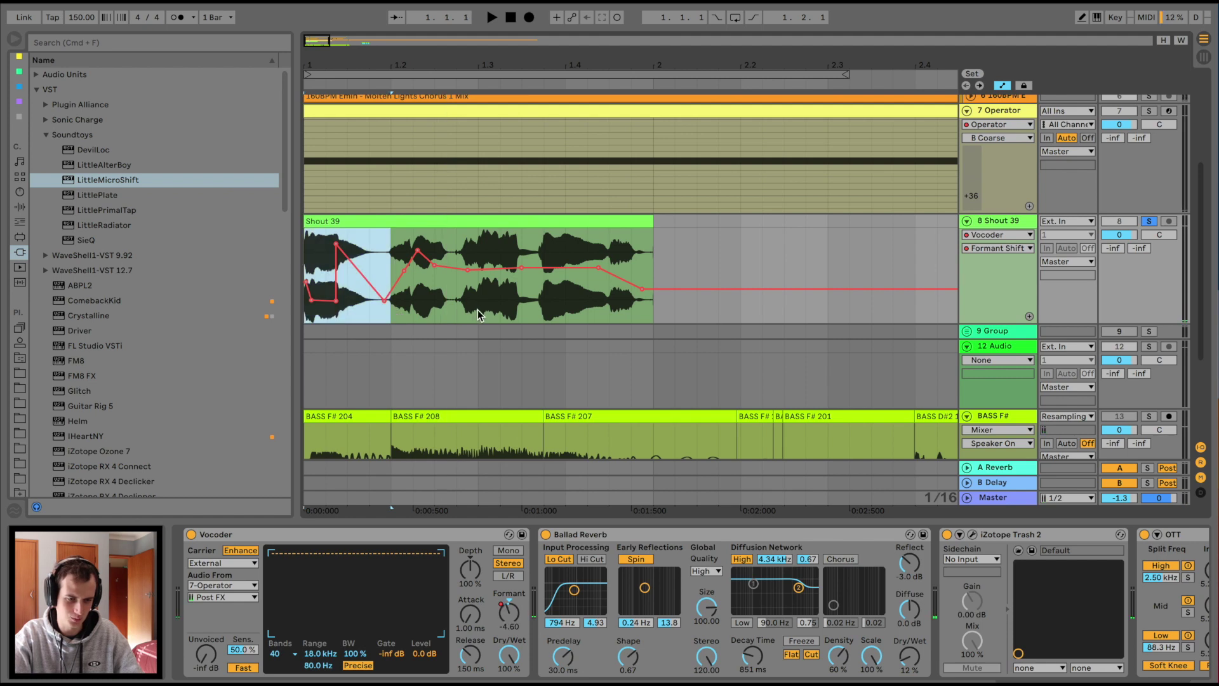
# - Try pasting the first beat's Formant Shift shape at beat 1.3 and play the clip
pyautogui.click(478, 313)
pyautogui.press('super+v')
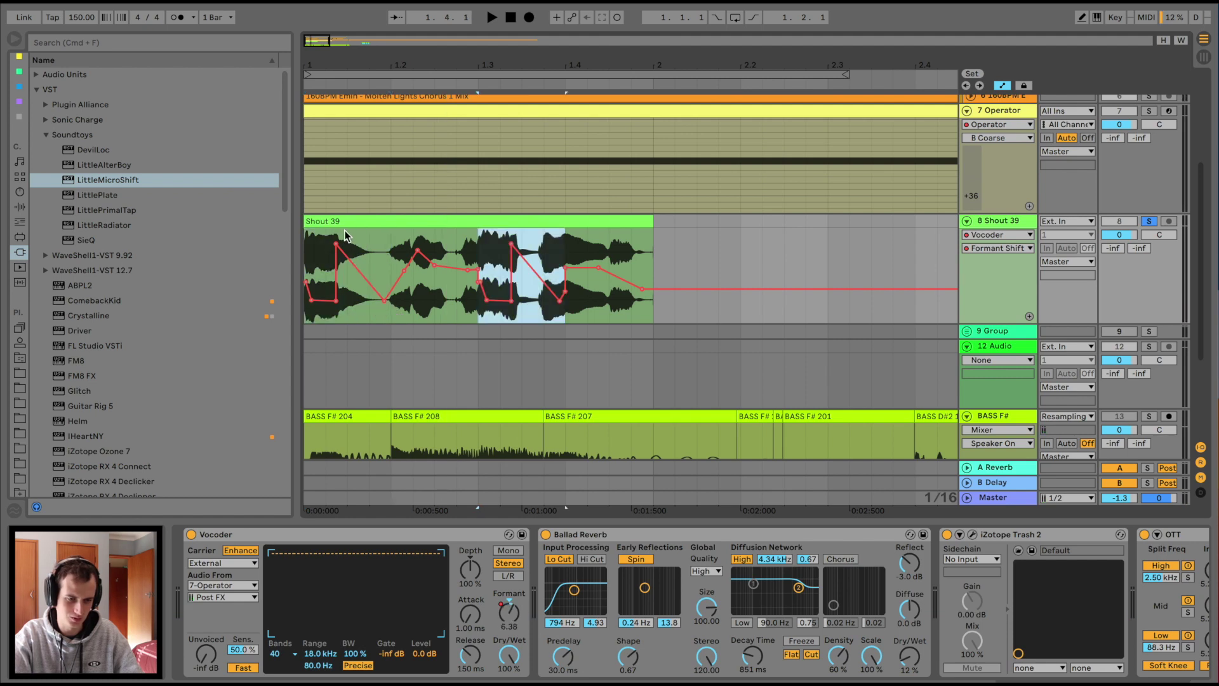
pyautogui.click(337, 221)
pyautogui.press('space')
pyautogui.press('space')
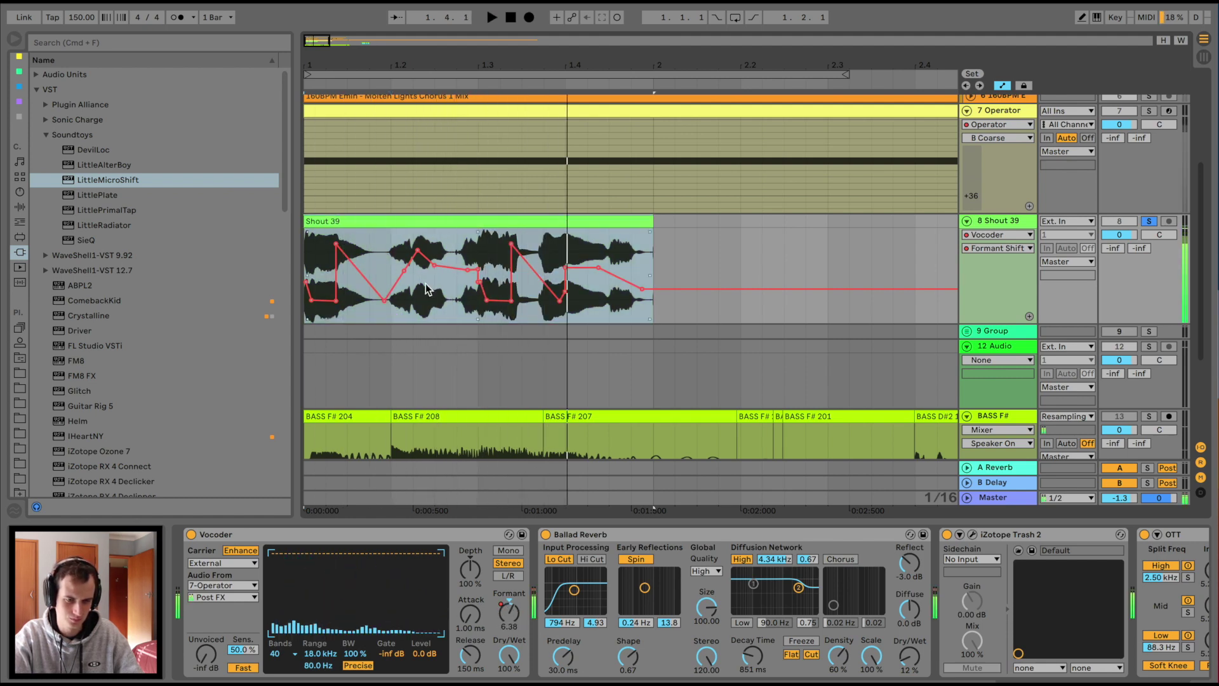
# - Try another copy of the Formant Shift shape at about 1.2.3 and replay the clip
pyautogui.press('space')
pyautogui.click(437, 295)
pyautogui.press('super+v')
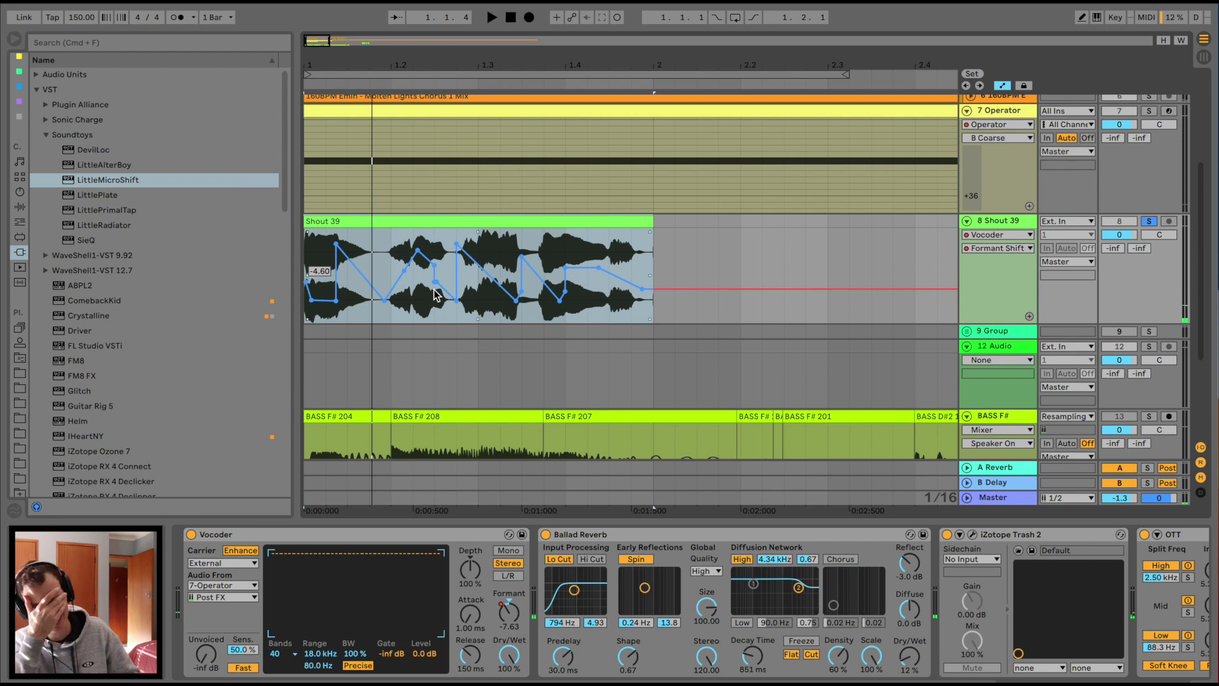
pyautogui.press('space')
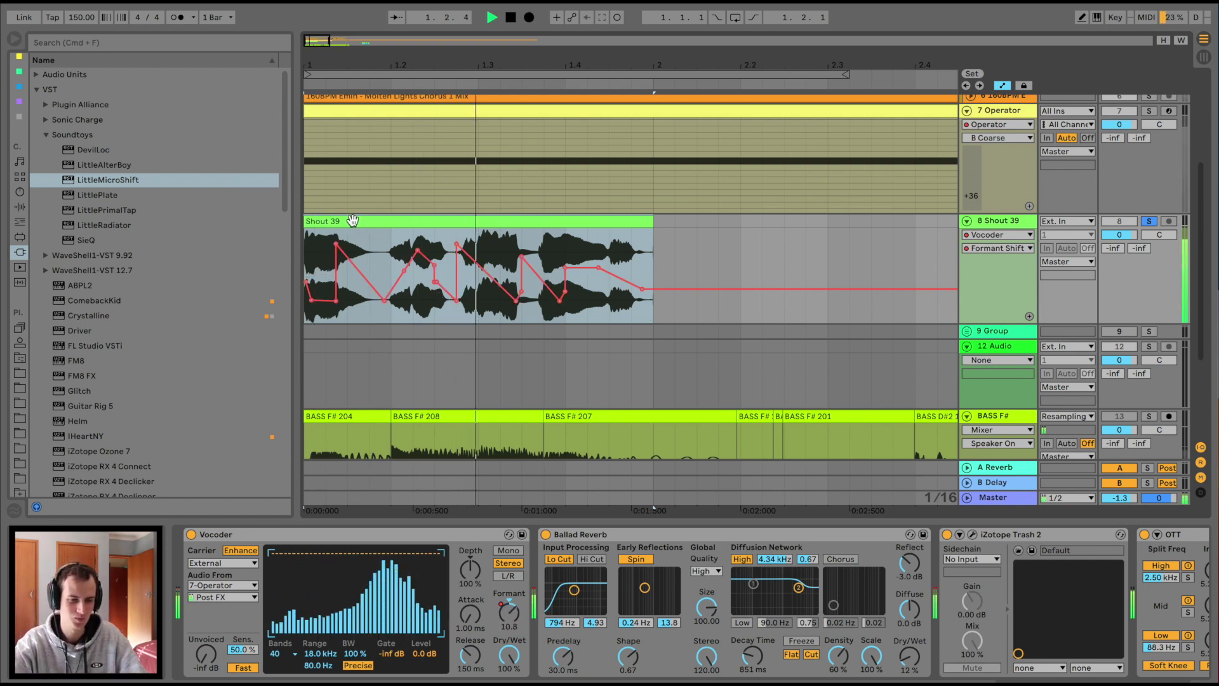
pyautogui.scroll(-1, 333, 204)
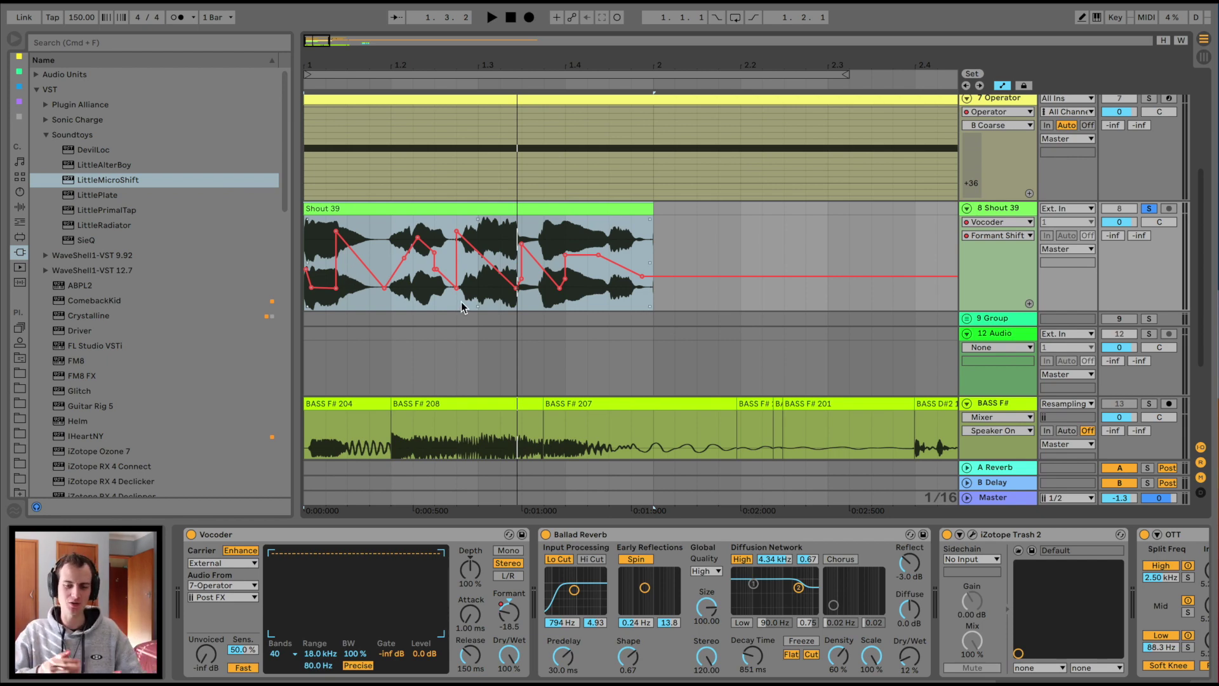
pyautogui.click(312, 209)
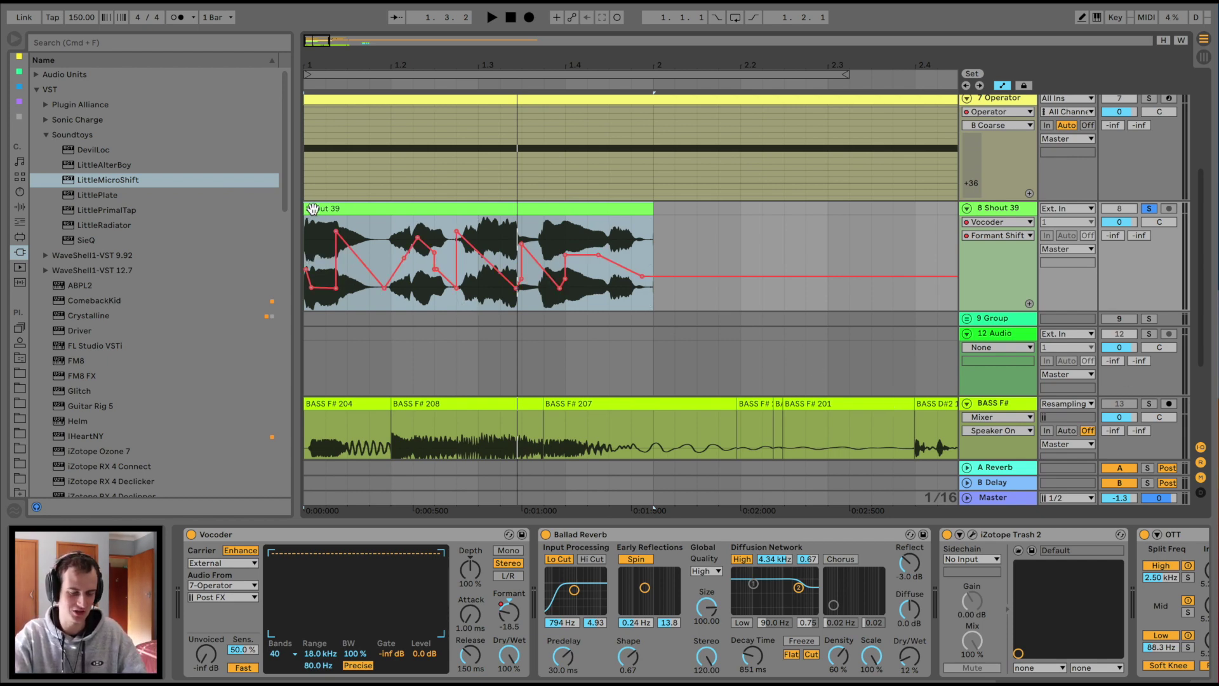
pyautogui.press('space')
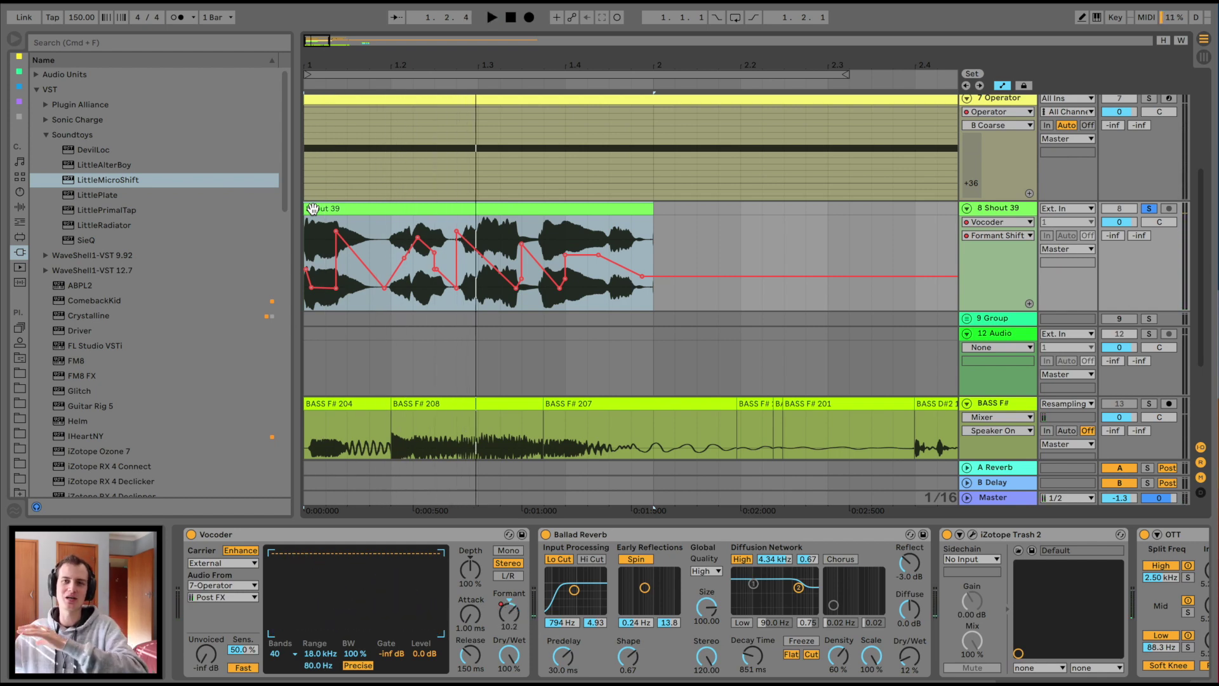
# - Remove the first beat's Formant Shift peak, shape a shallow dip at about 1.1.2 and listen to it
pyautogui.click(331, 233)
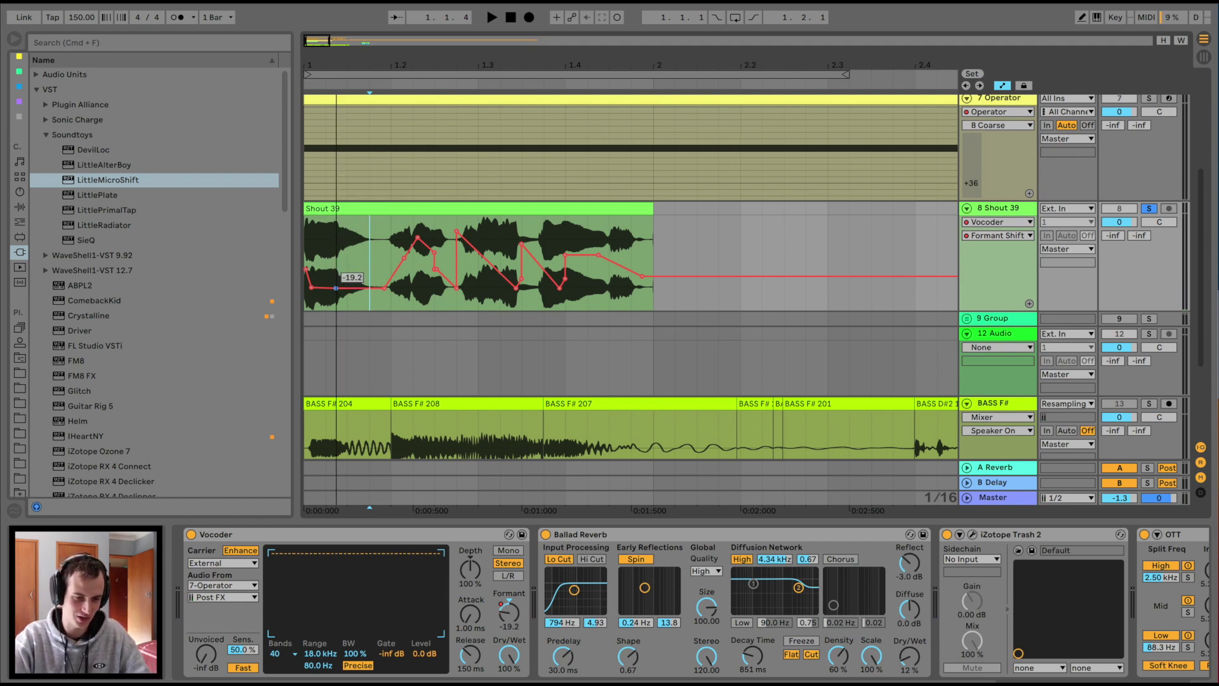
pyautogui.press('space')
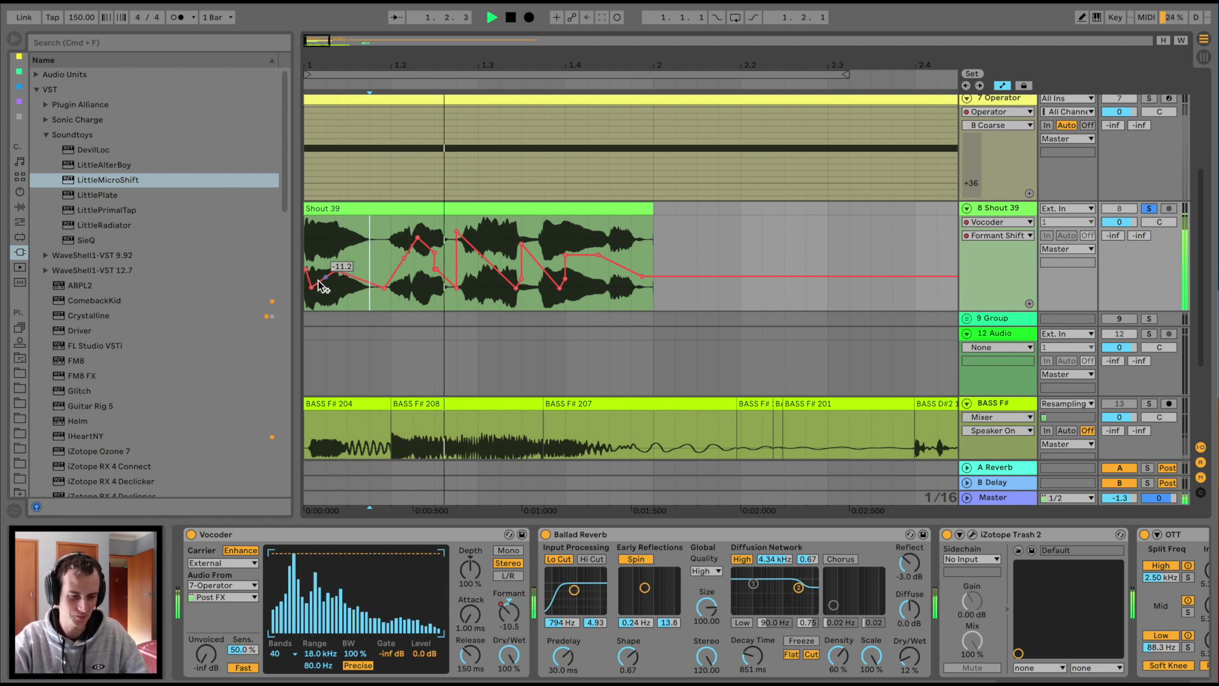
pyautogui.press('space')
pyautogui.click(313, 210)
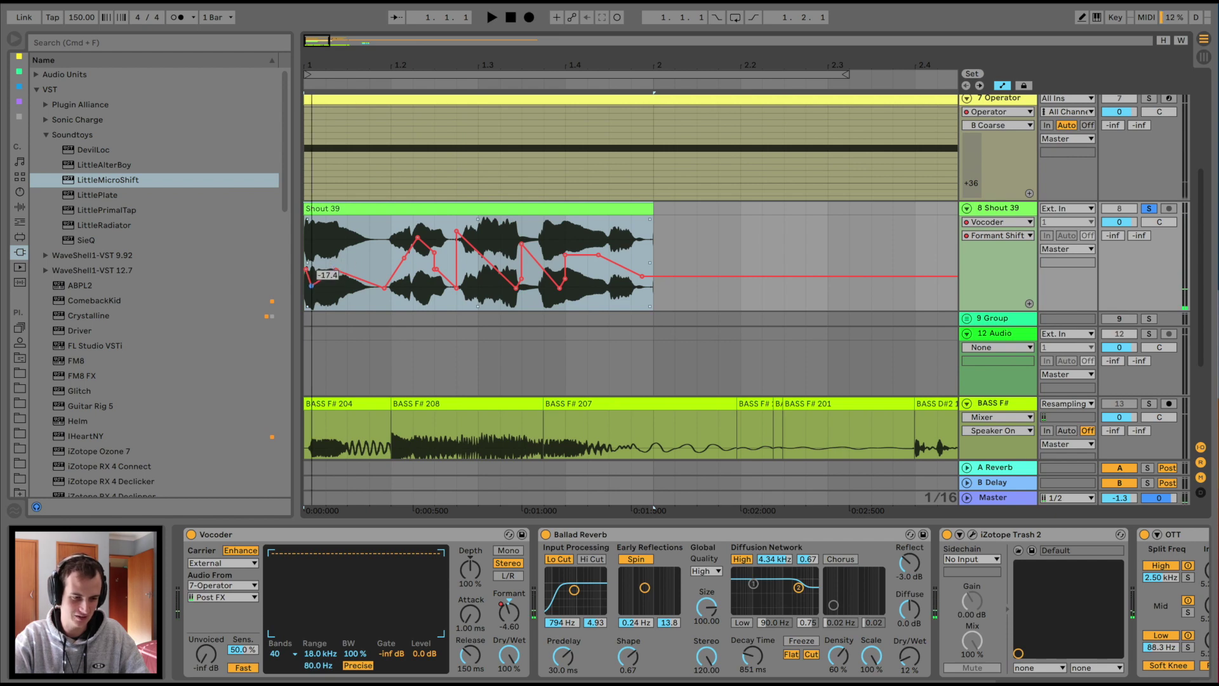
pyautogui.click(335, 244)
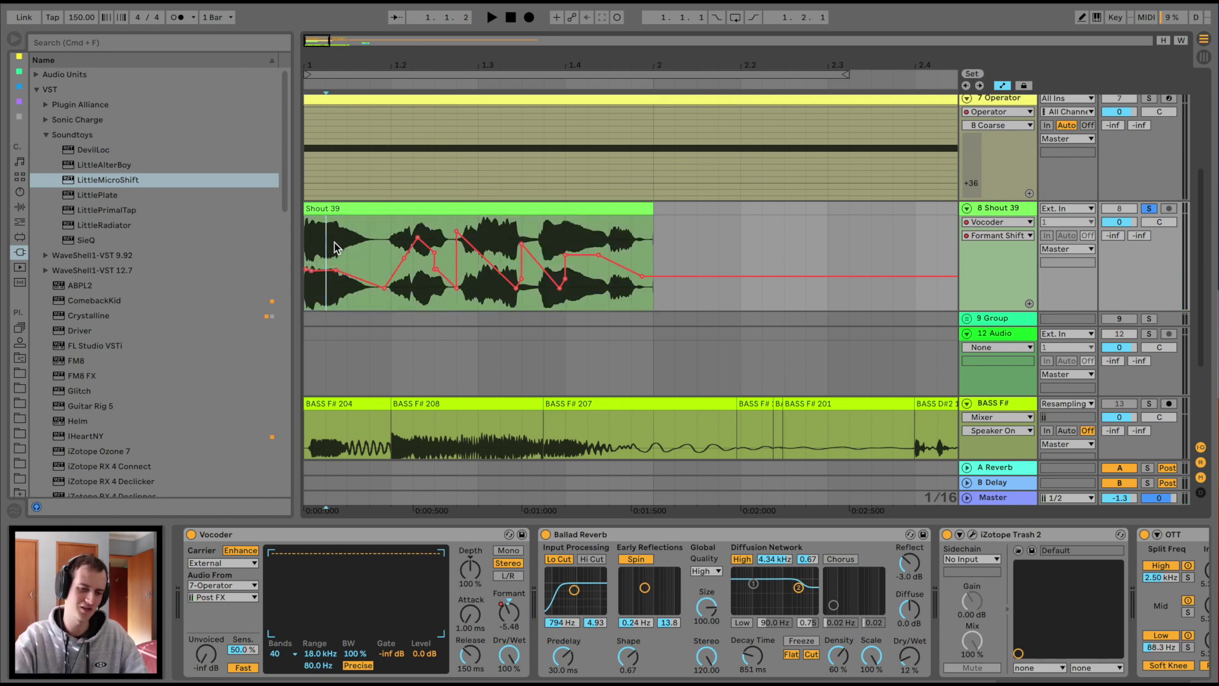
pyautogui.moveTo(321, 269); pyautogui.dragTo(324, 282)
pyautogui.press('space')
pyautogui.press('space')
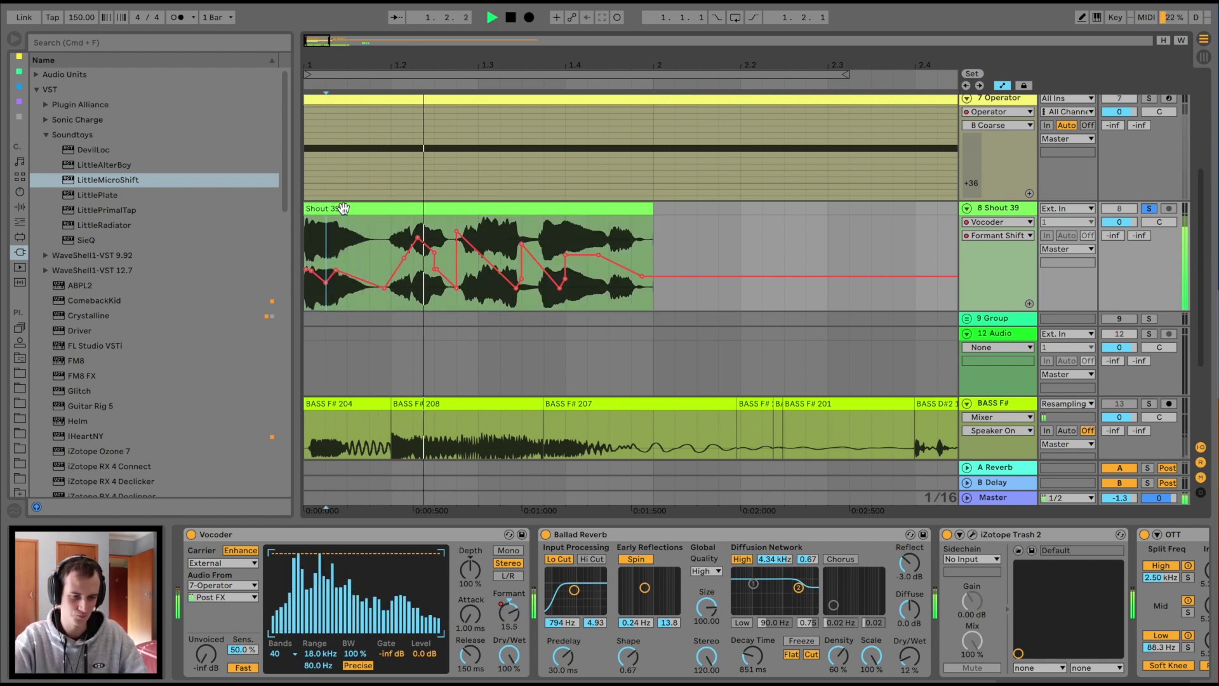
# - Delete the steep Formant Shift points between beats 1.2 and 1.4 to leave a simpler curve
pyautogui.click(417, 237)
pyautogui.press('space')
pyautogui.press('space')
pyautogui.press('space')
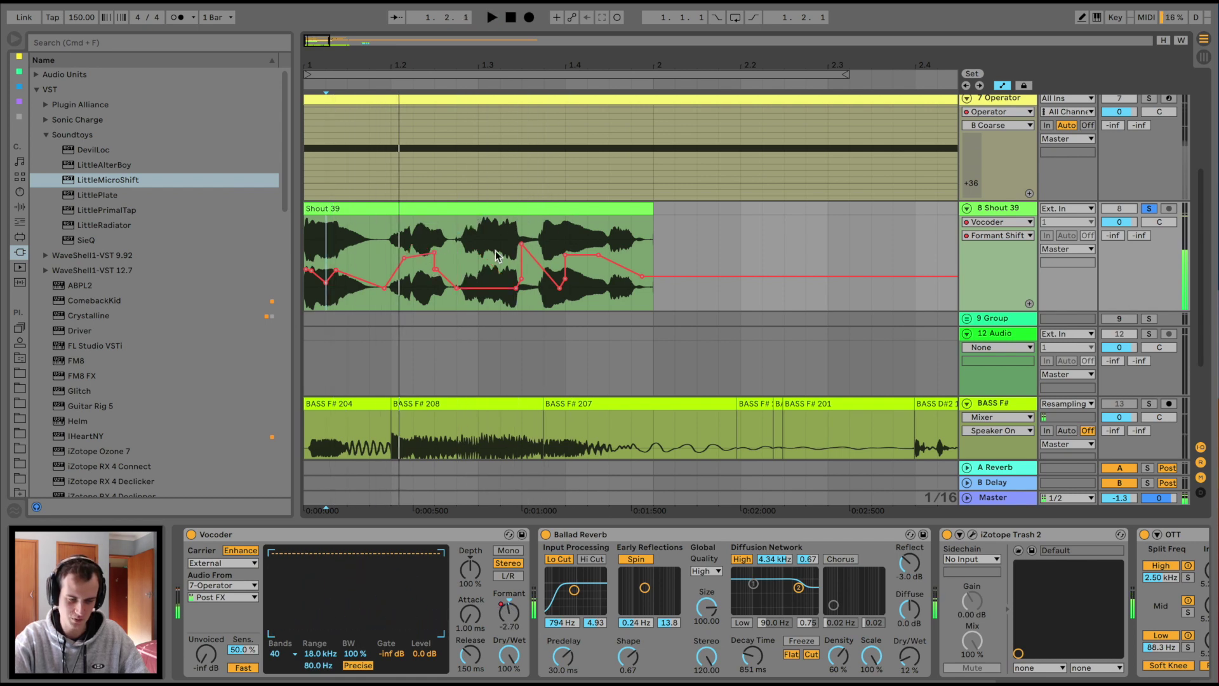
pyautogui.click(456, 288)
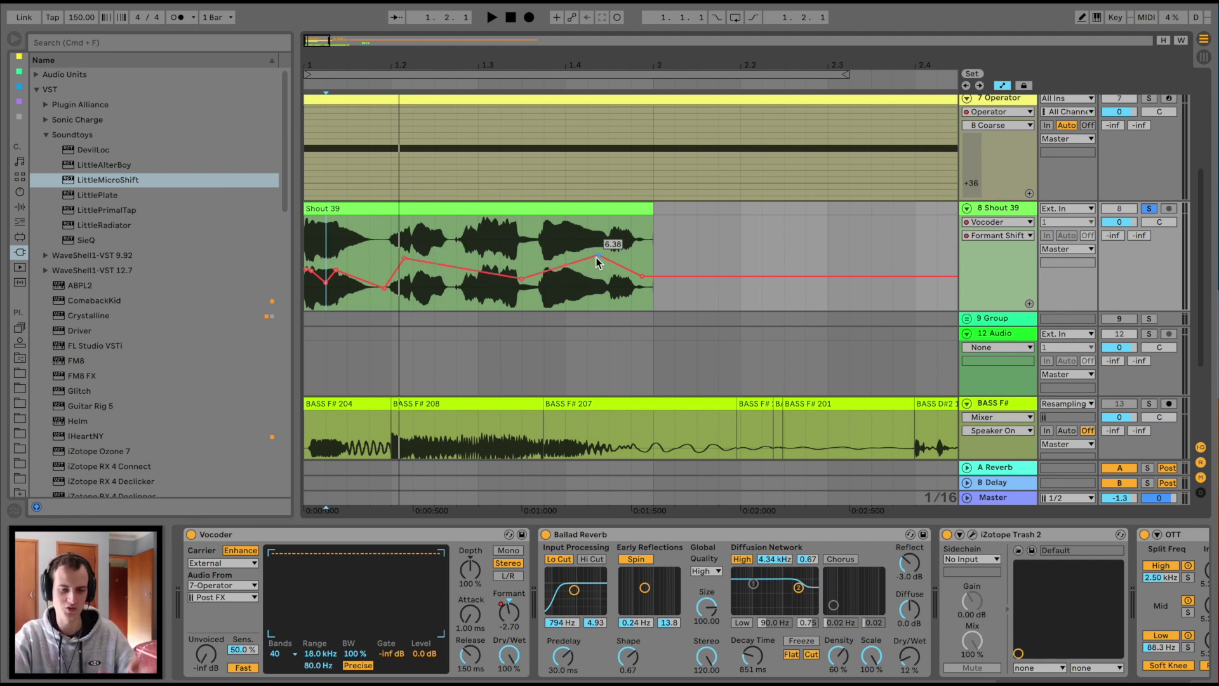
# - Pull the Formant Shift curve down from after beat 1.2 to a low stretch just before 1.4, listening repeatedly
pyautogui.press('space')
pyautogui.moveTo(443, 265); pyautogui.dragTo(544, 306)
pyautogui.press('space')
pyautogui.press('space')
pyautogui.press('space')
pyautogui.press('space')
pyautogui.press('space')
pyautogui.press('space')
pyautogui.press('space')
pyautogui.press('space')
pyautogui.press('space')
pyautogui.press('space')
pyautogui.press('space')
pyautogui.press('space')
pyautogui.press('space')
pyautogui.press('space')
# - Add an upward Formant Shift step at beat 1.4, level the curve to the clip's end and play it
pyautogui.click(565, 296)
pyautogui.press('space')
pyautogui.press('space')
pyautogui.press('space')
pyautogui.press('space')
pyautogui.press('space')
pyautogui.press('space')
pyautogui.press('space')
pyautogui.moveTo(570, 294); pyautogui.dragTo(565, 279)
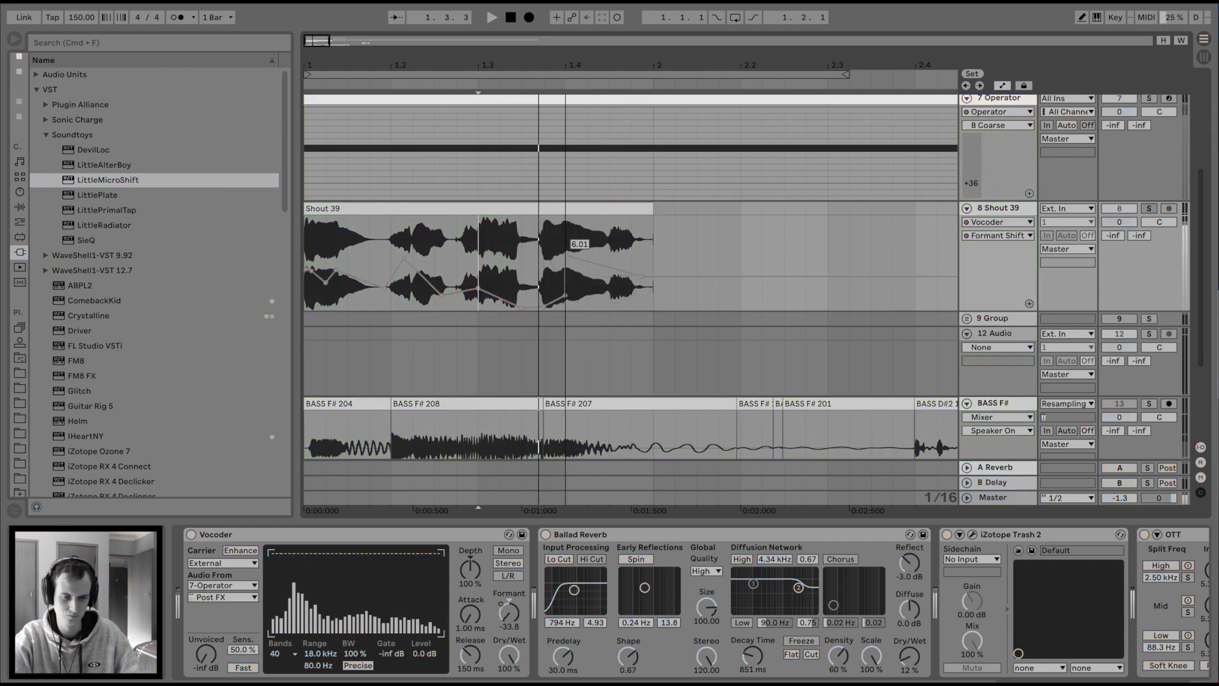
pyautogui.press('space')
pyautogui.press('space')
pyautogui.press('space')
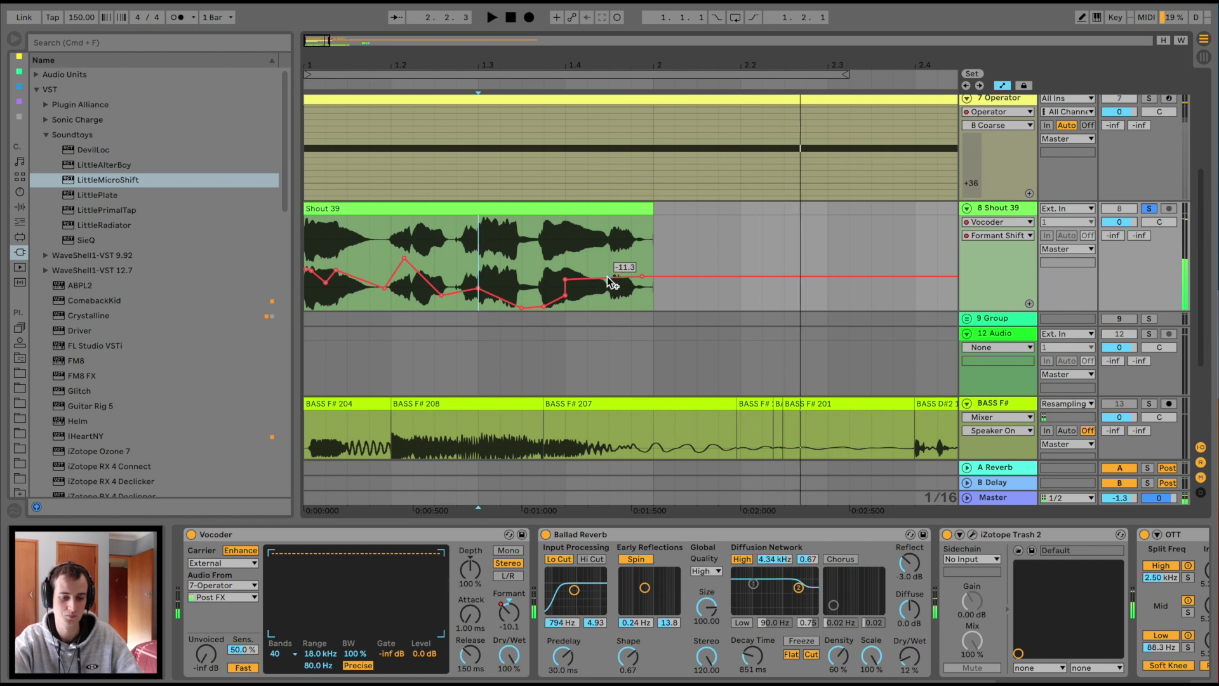
pyautogui.press('space')
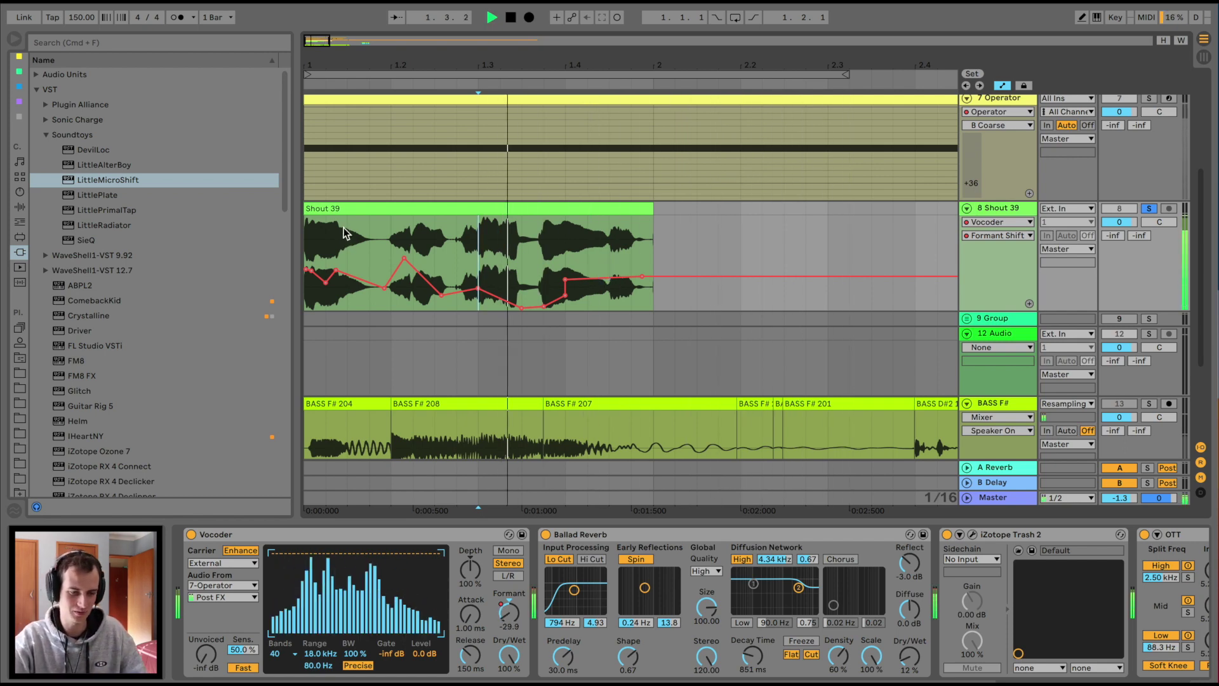
# - Open the Shout 39 clip's properties, set its transposition to -14 st and play it repeatedly
pyautogui.click(324, 210)
pyautogui.doubleClick(334, 211)
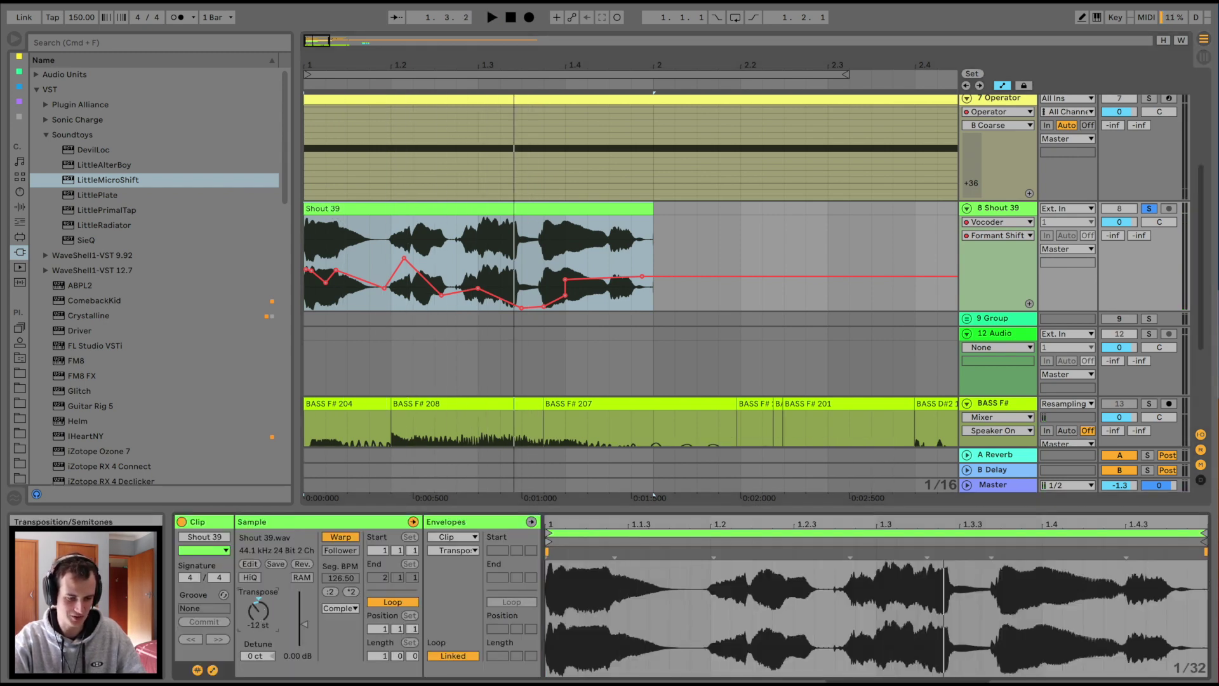
pyautogui.press('space')
pyautogui.moveTo(258, 611)
pyautogui.mouseDown()
pyautogui.moveTo(258, 586)
pyautogui.moveTo(259, 630)
pyautogui.moveTo(258, 612)
pyautogui.mouseUp()
pyautogui.press('space')
pyautogui.press('space')
pyautogui.press('space')
pyautogui.press('space')
pyautogui.press('space')
pyautogui.press('space')
pyautogui.press('space')
pyautogui.press('space')
pyautogui.press('space')
pyautogui.press('space')
pyautogui.press('space')
pyautogui.press('space')
pyautogui.press('space')
pyautogui.press('space')
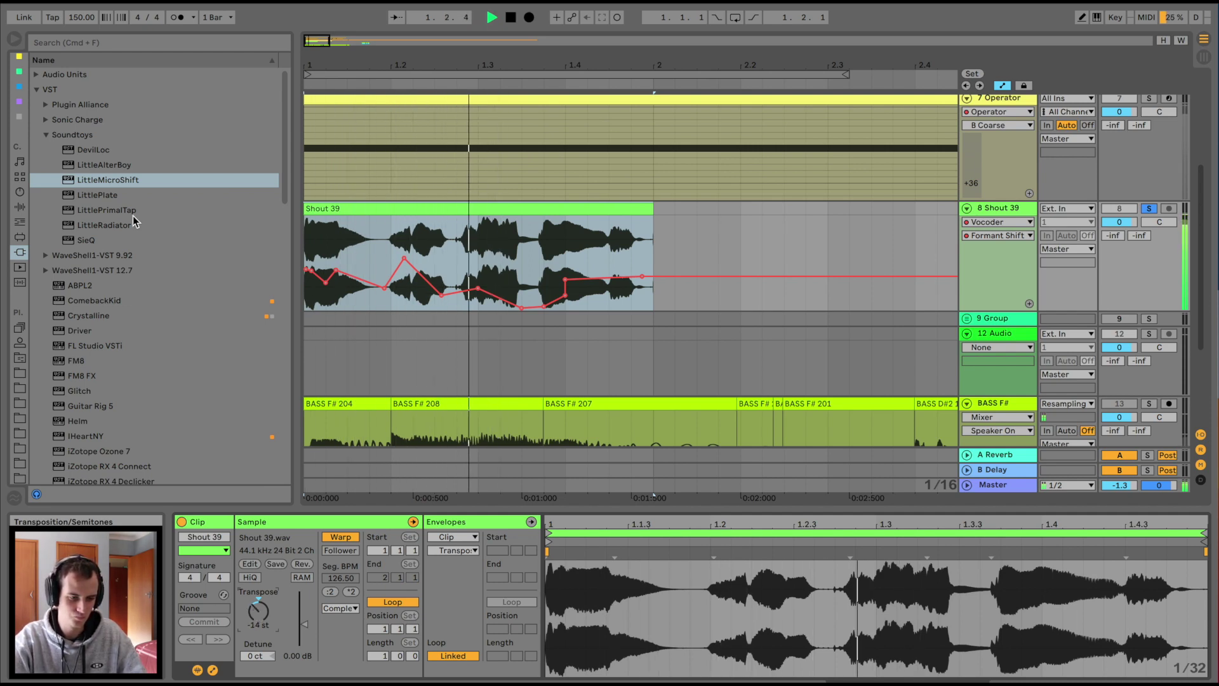
# - Add LittleMicroShift after the Saturator on the Shout 39 track
pyautogui.press('space')
pyautogui.moveTo(96, 181); pyautogui.dragTo(540, 214)
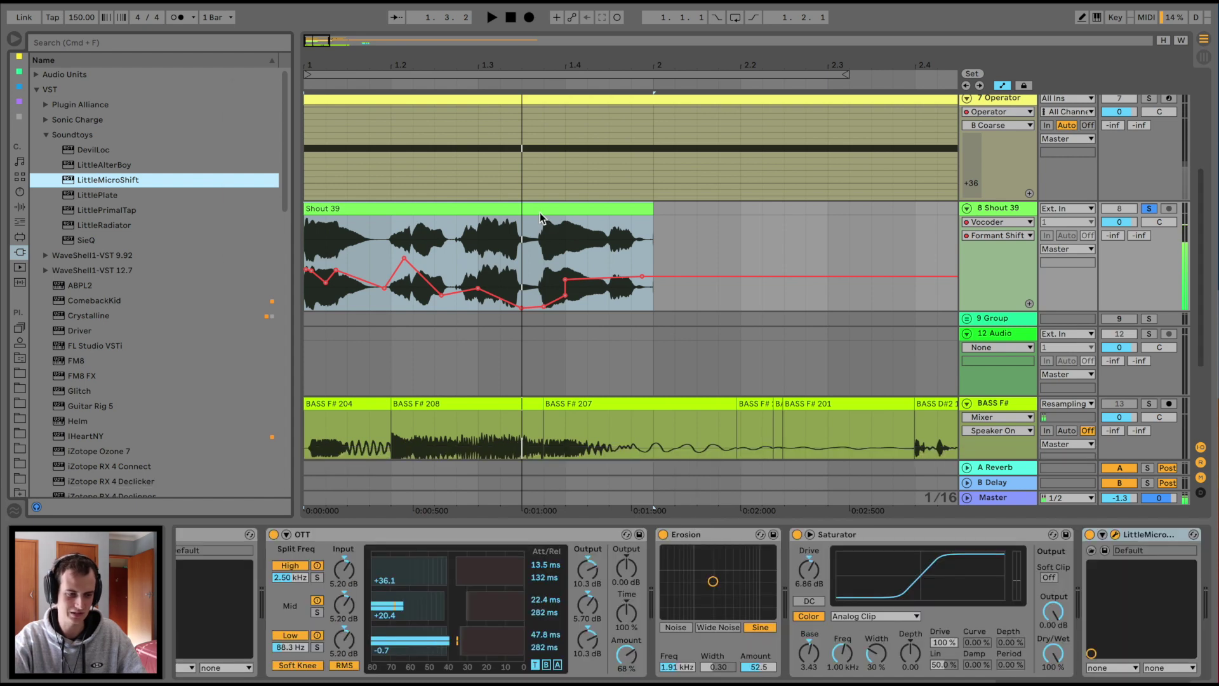
# - Switch LittleMicroShift on the Shout 39 track to style II while auditioning the phrase, and close the plug-in window
pyautogui.press('space')
pyautogui.moveTo(328, 168); pyautogui.dragTo(329, 229)
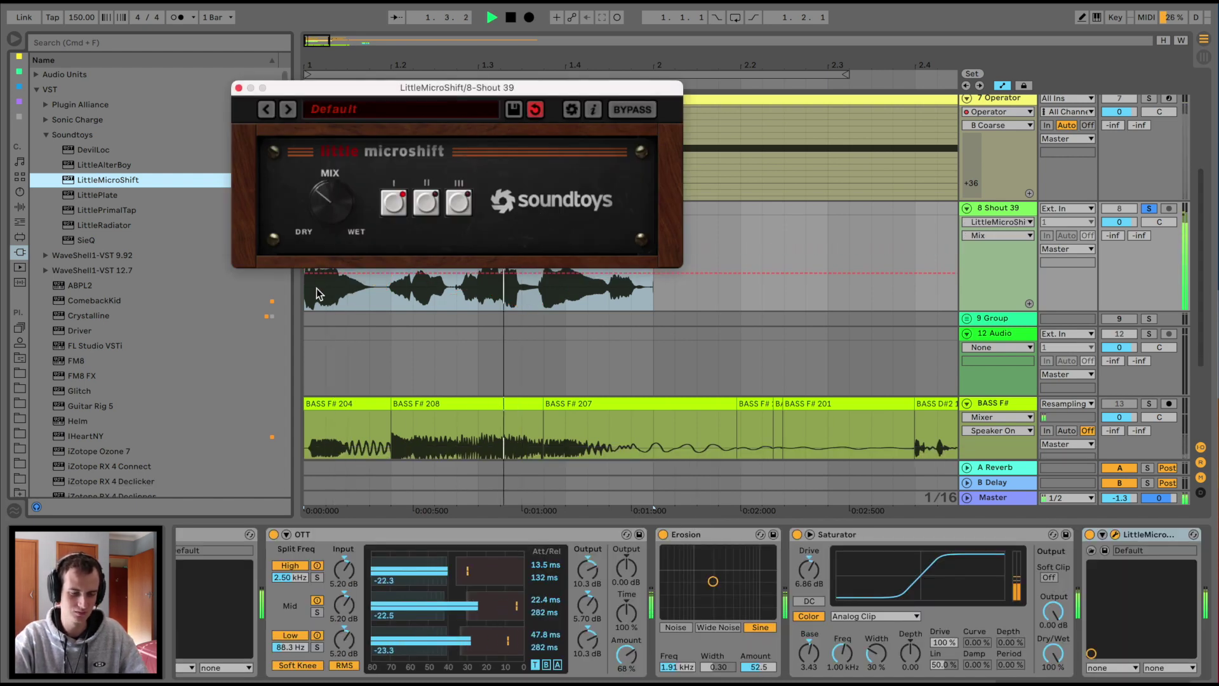
pyautogui.press('space')
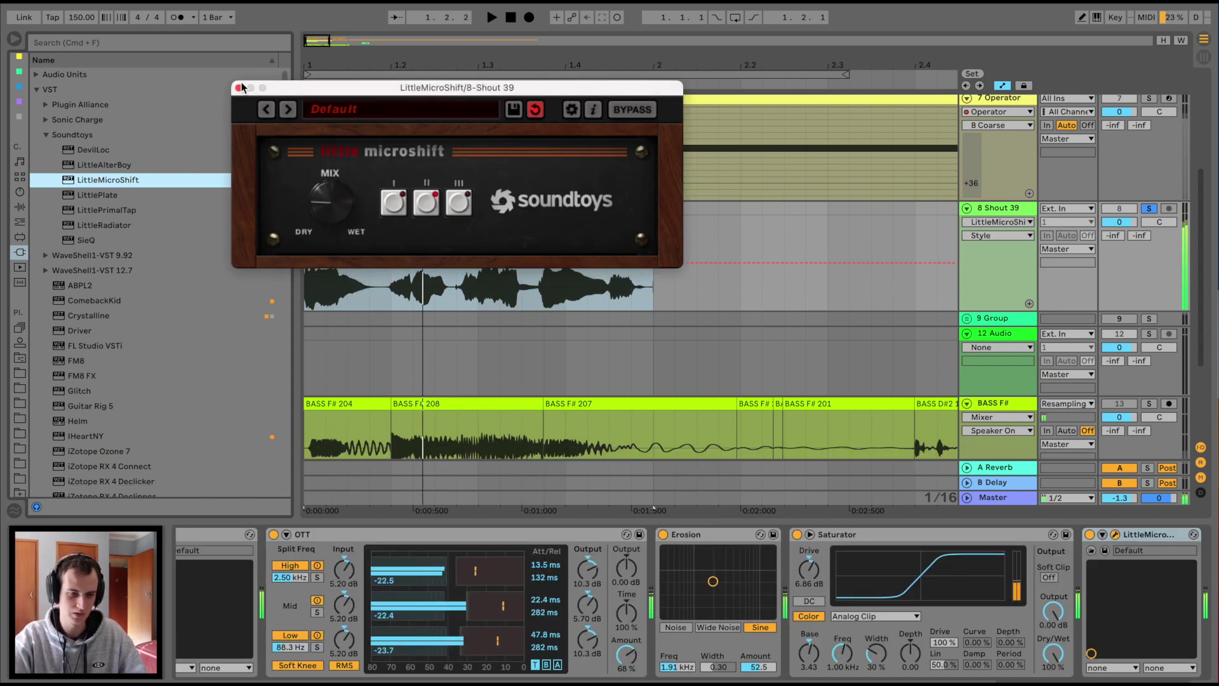
pyautogui.click(239, 87)
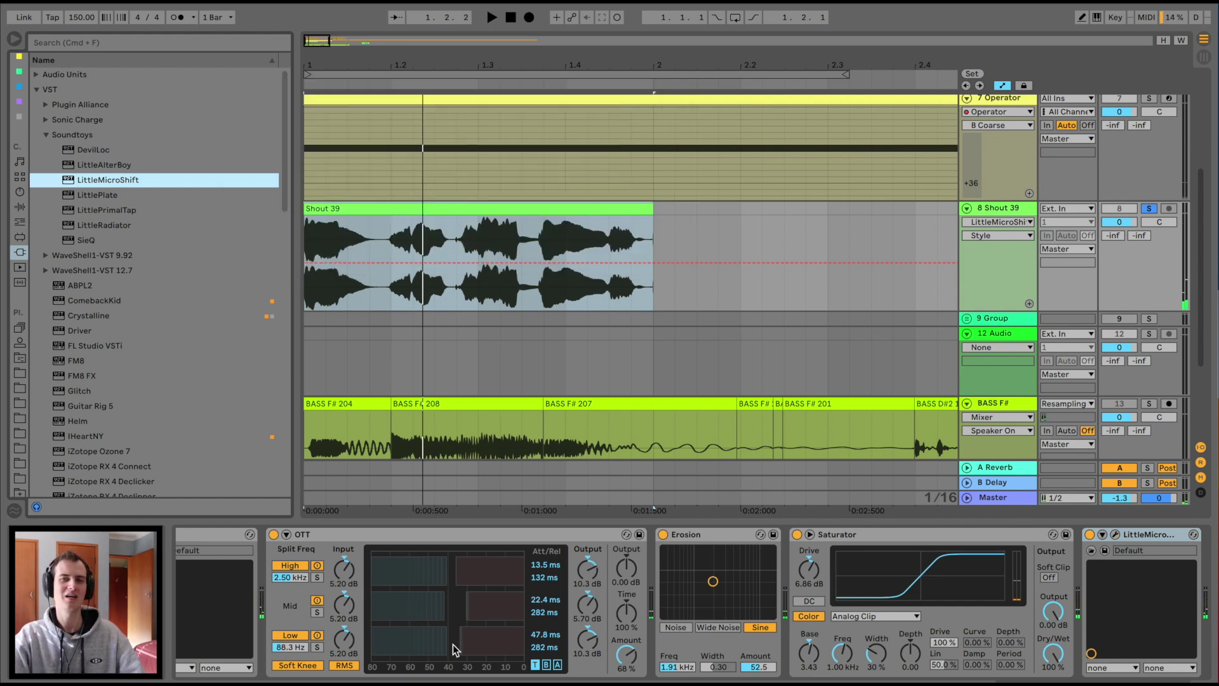
# - Unfold the 9 Group track, solo it and play its layered bass clips at bar 5
pyautogui.hscroll(-10, 454, 648)
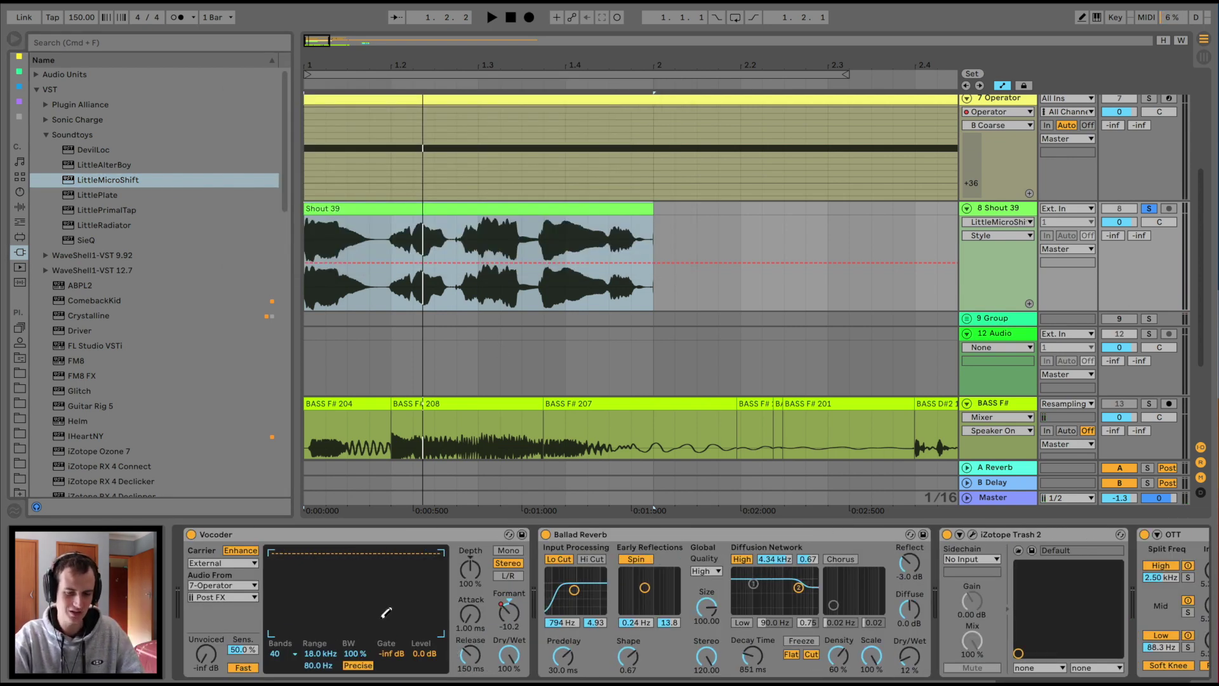
pyautogui.moveTo(370, 71); pyautogui.dragTo(424, 88)
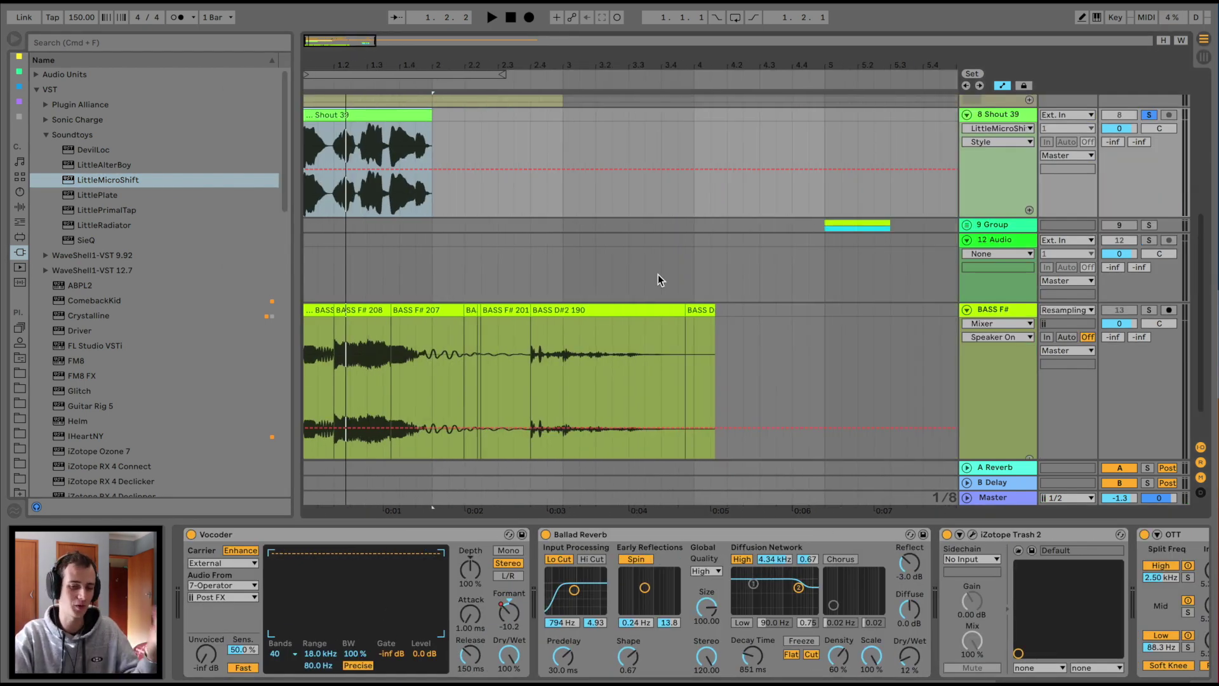
pyautogui.hscroll(5, 657, 274)
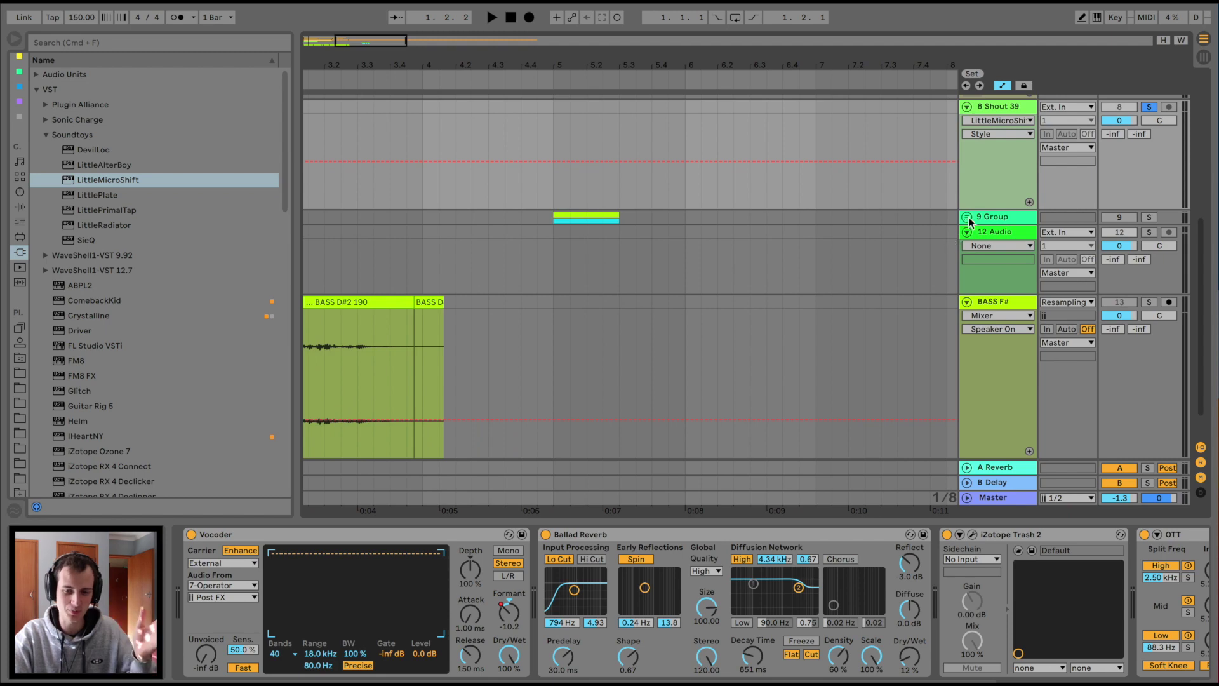
pyautogui.click(967, 217)
pyautogui.hscroll(2, 828, 299)
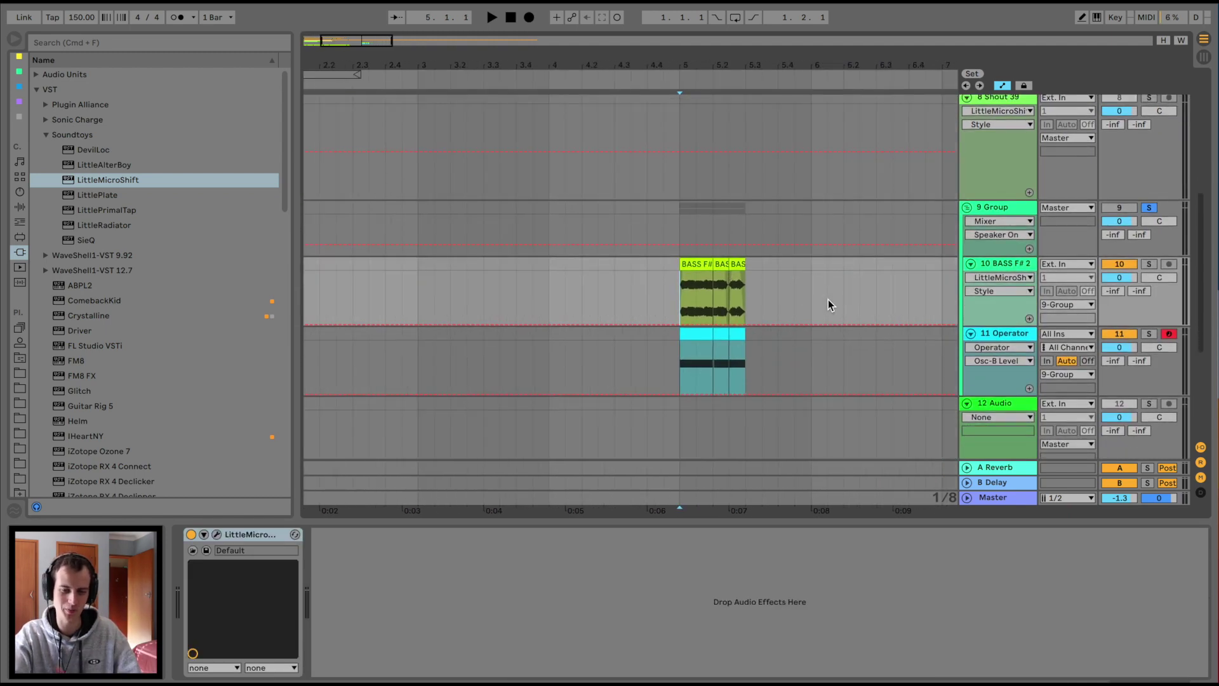
pyautogui.press('space')
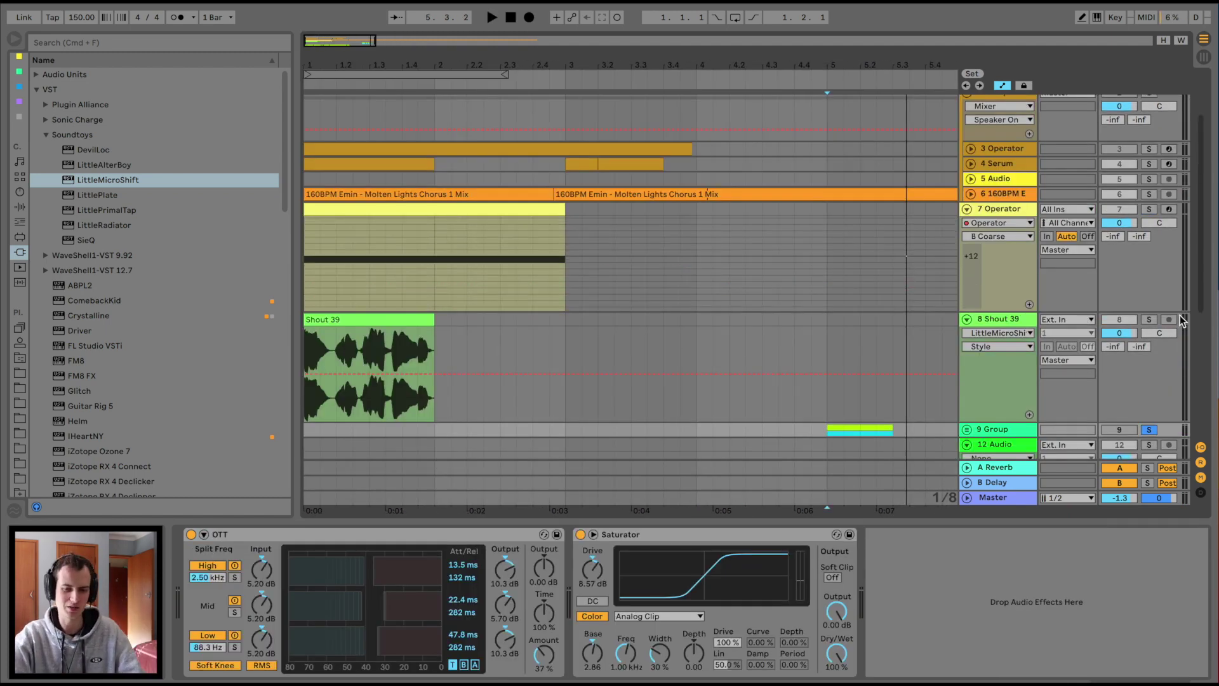
# - Solo the Shout 39 track and play its clip from the start to compare it with the group
pyautogui.click(385, 322)
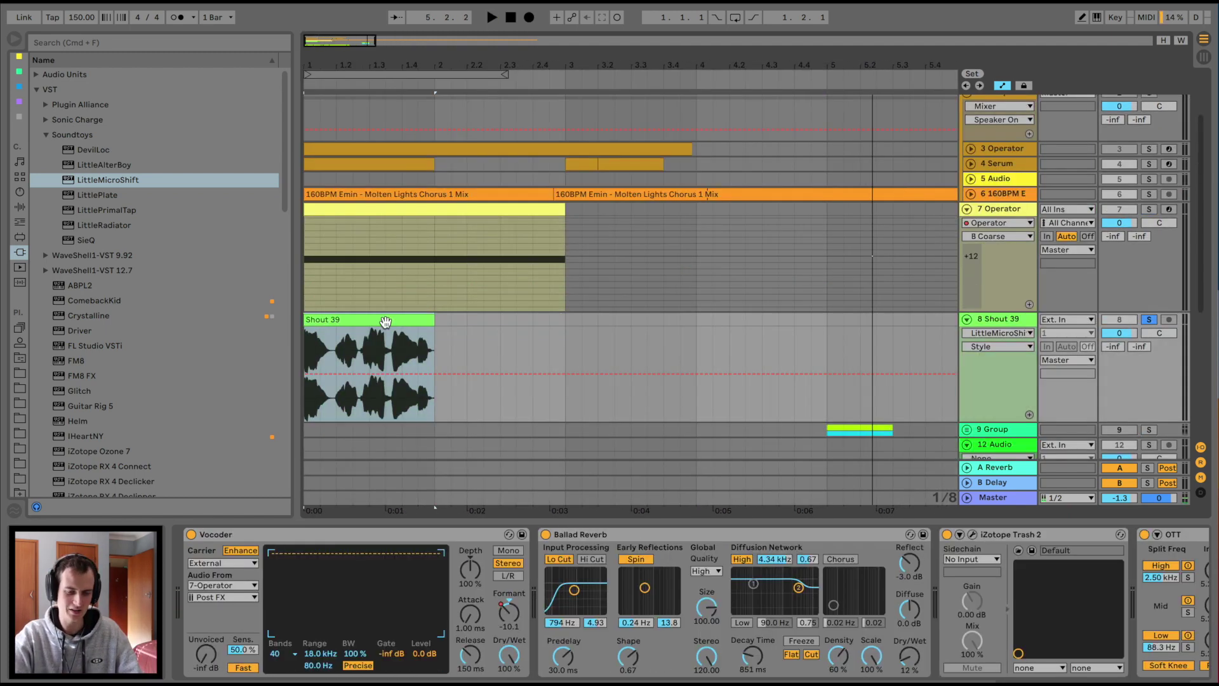
pyautogui.press('space')
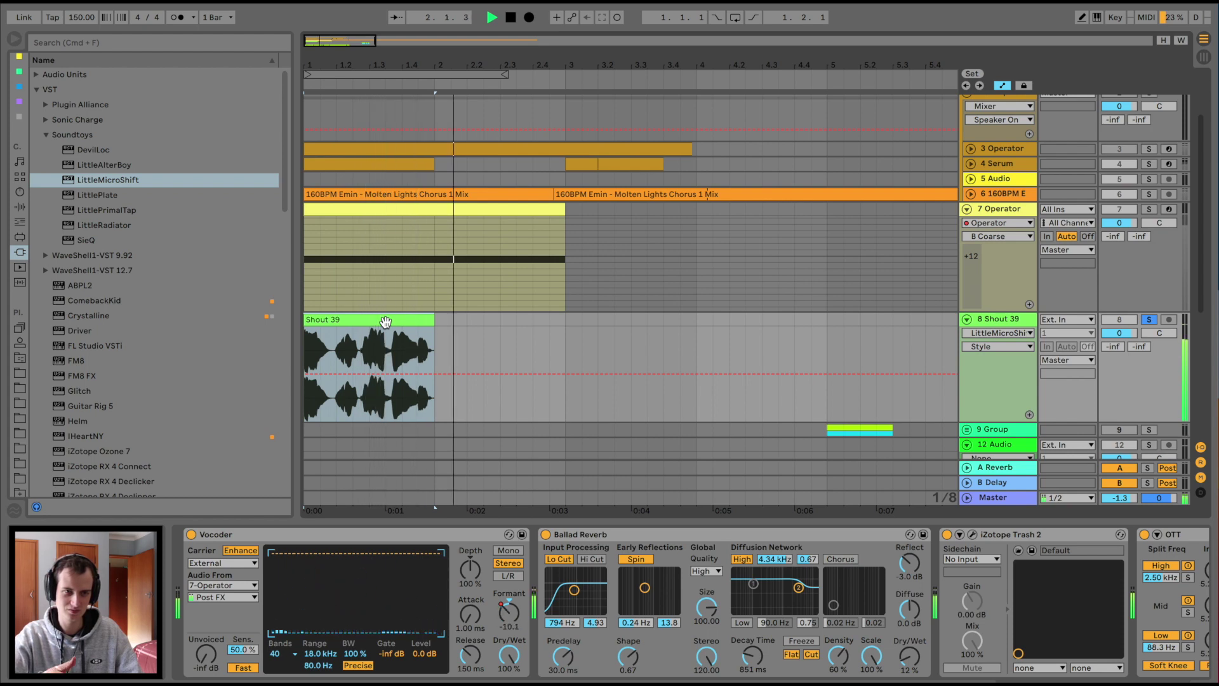
pyautogui.press('space')
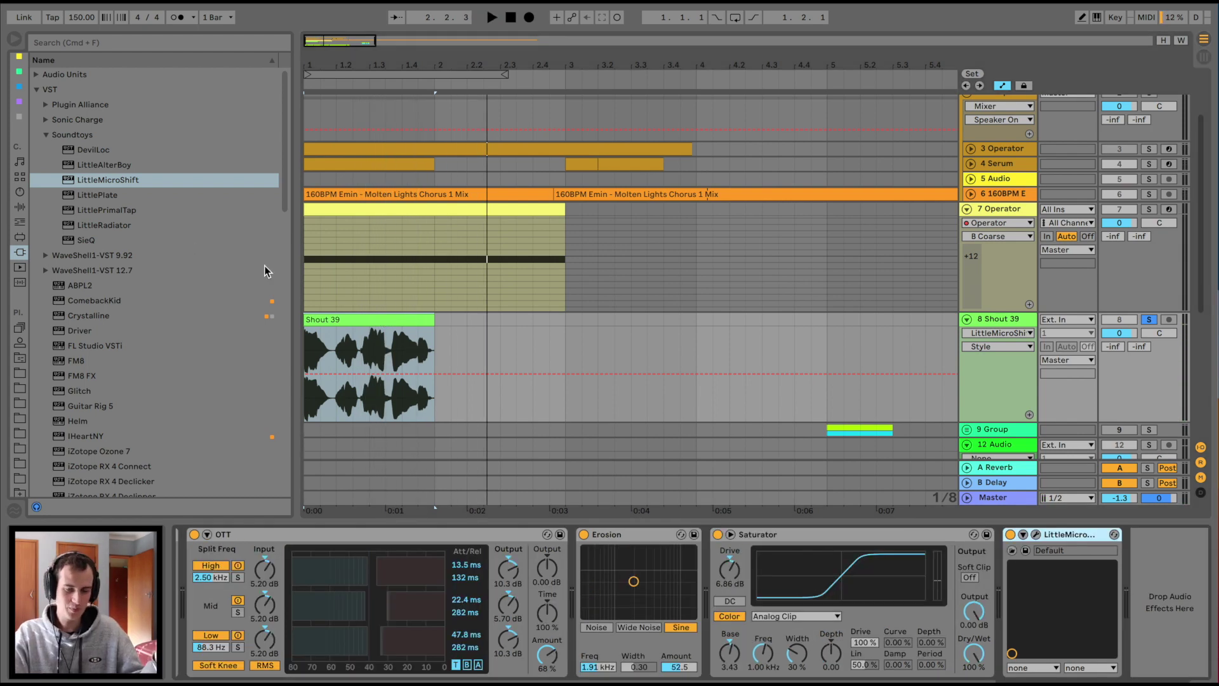
pyautogui.press('space')
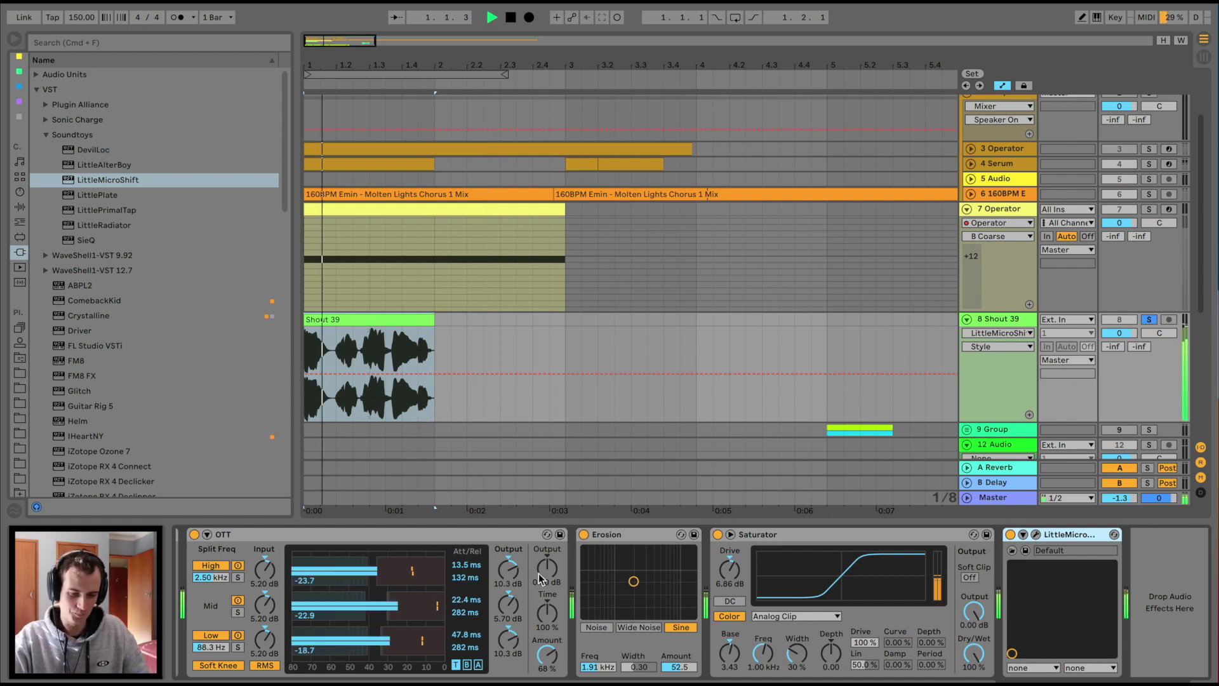
# - Show the 7 Operator track's Osc-B Level automation and play the phrase repeatedly from beats 1.3 and 1.2
pyautogui.click(368, 282)
pyautogui.click(337, 260)
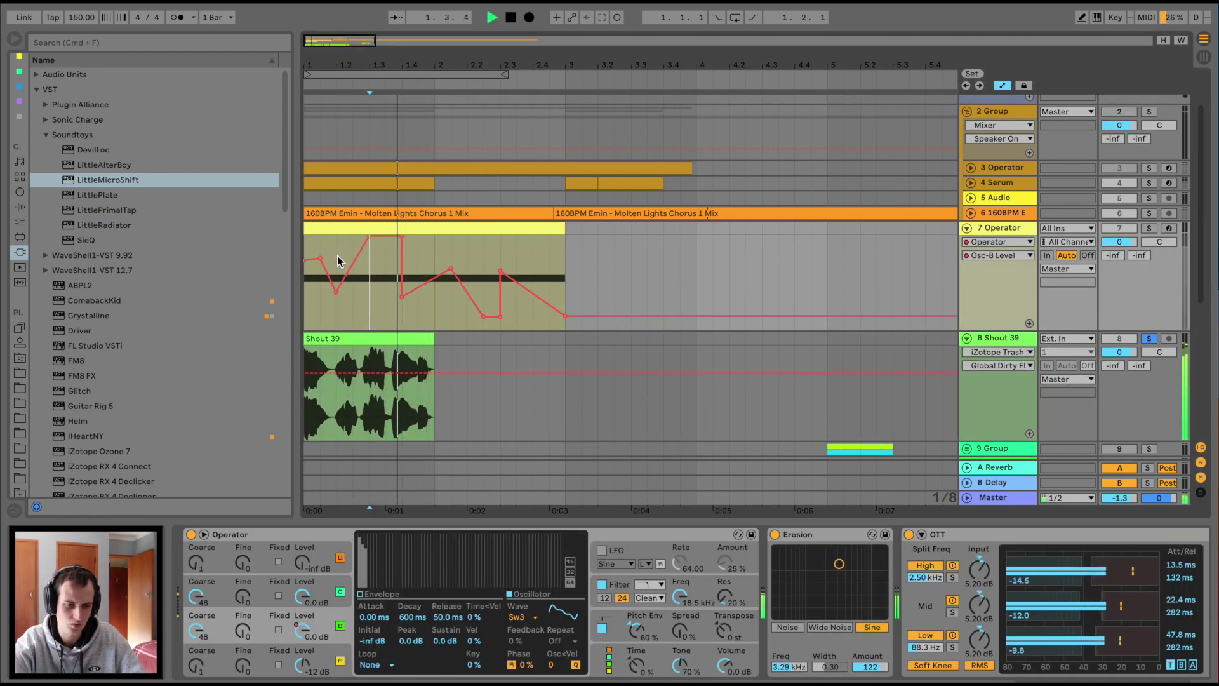
pyautogui.press('space')
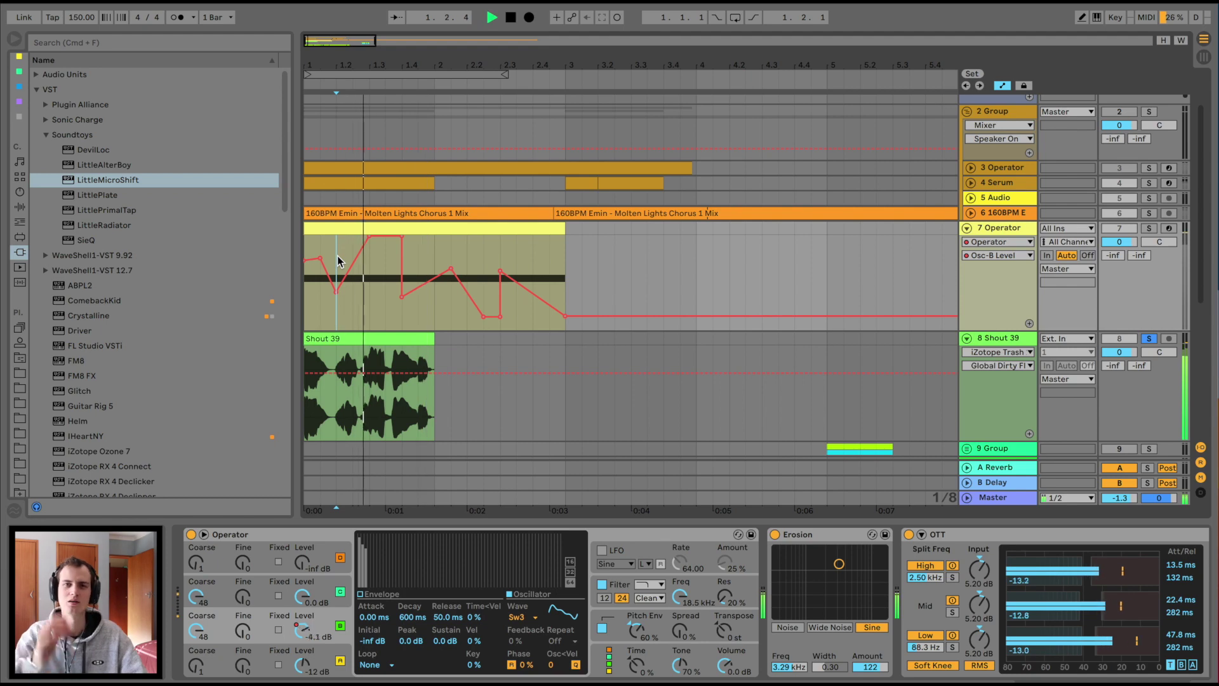
pyautogui.press('space')
pyautogui.press('space')
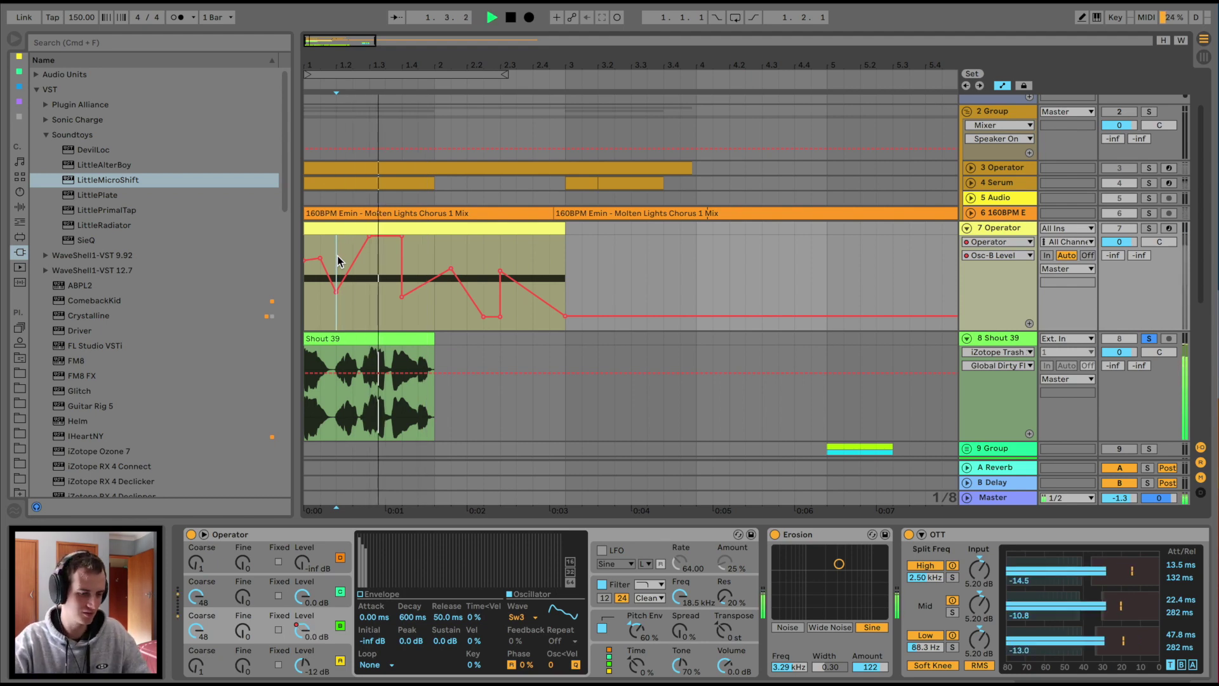
pyautogui.click(312, 242)
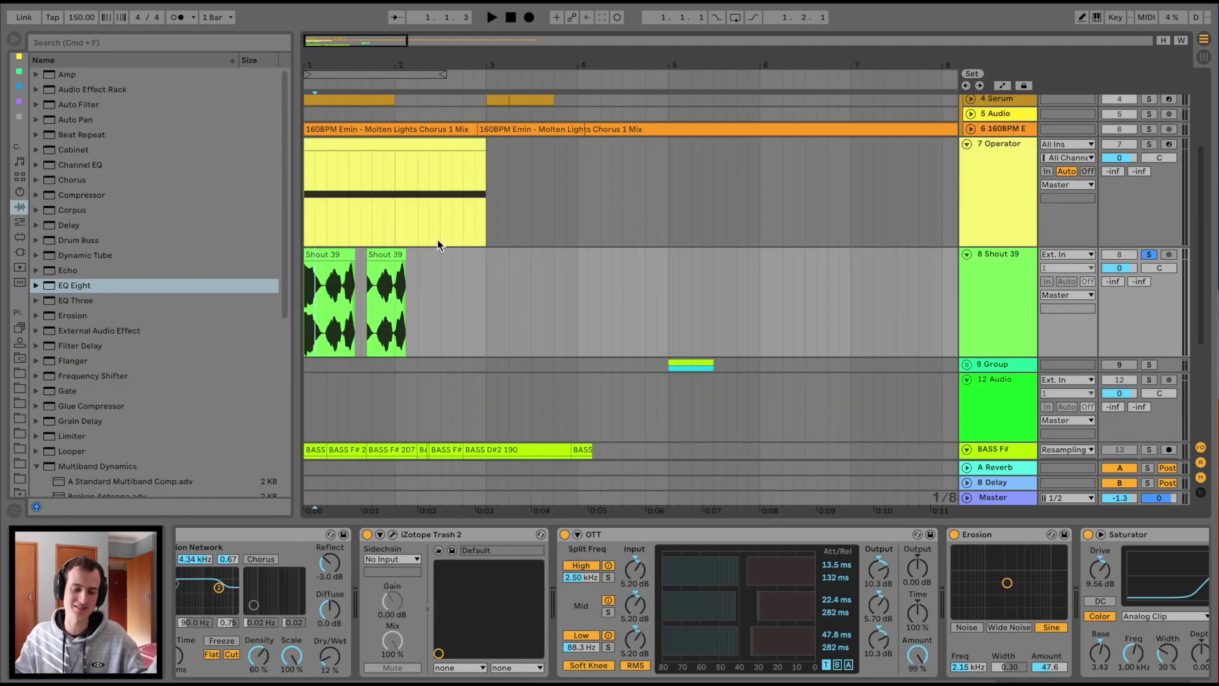
# - Review the two Shout 39 clips and the track's effect chain from the Vocoder through to LittleMicroShift
pyautogui.scroll(1, 437, 239)
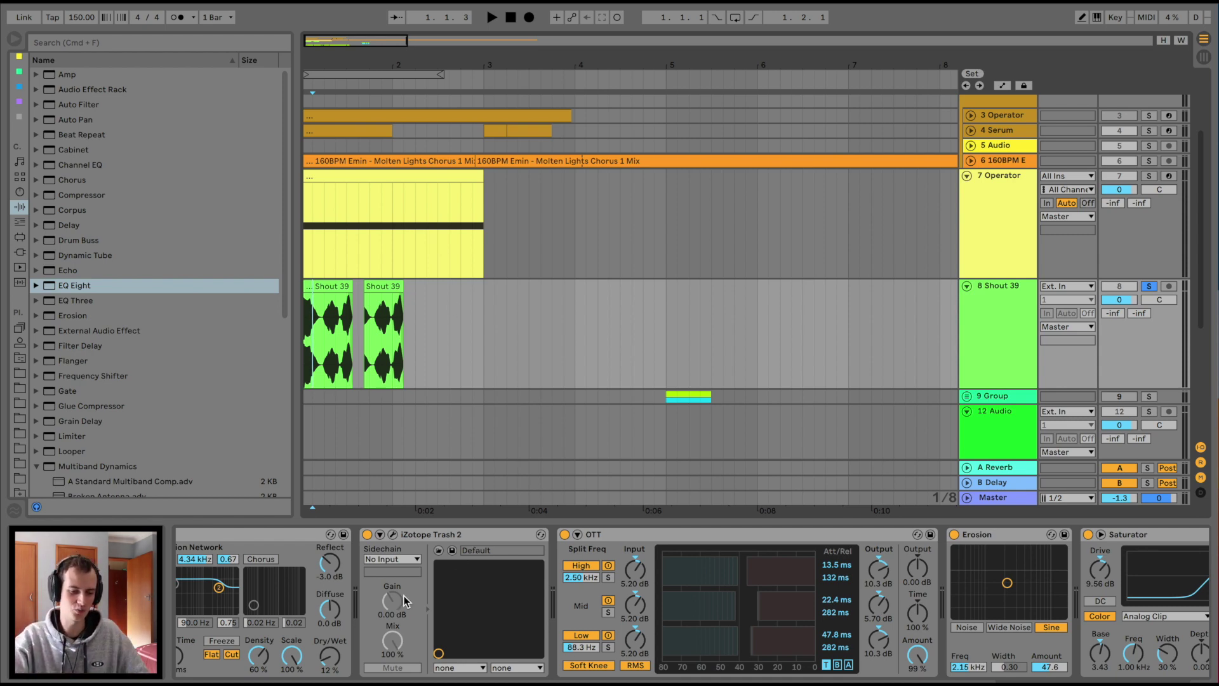
pyautogui.hscroll(-5, 404, 596)
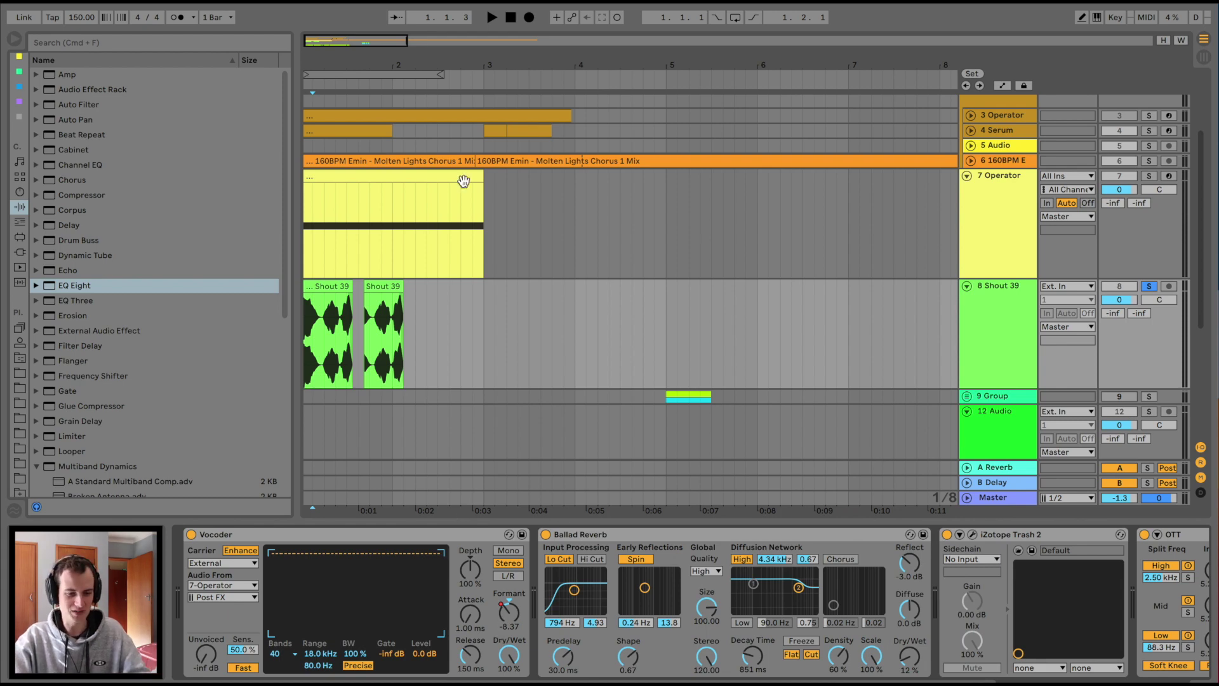
pyautogui.click(322, 287)
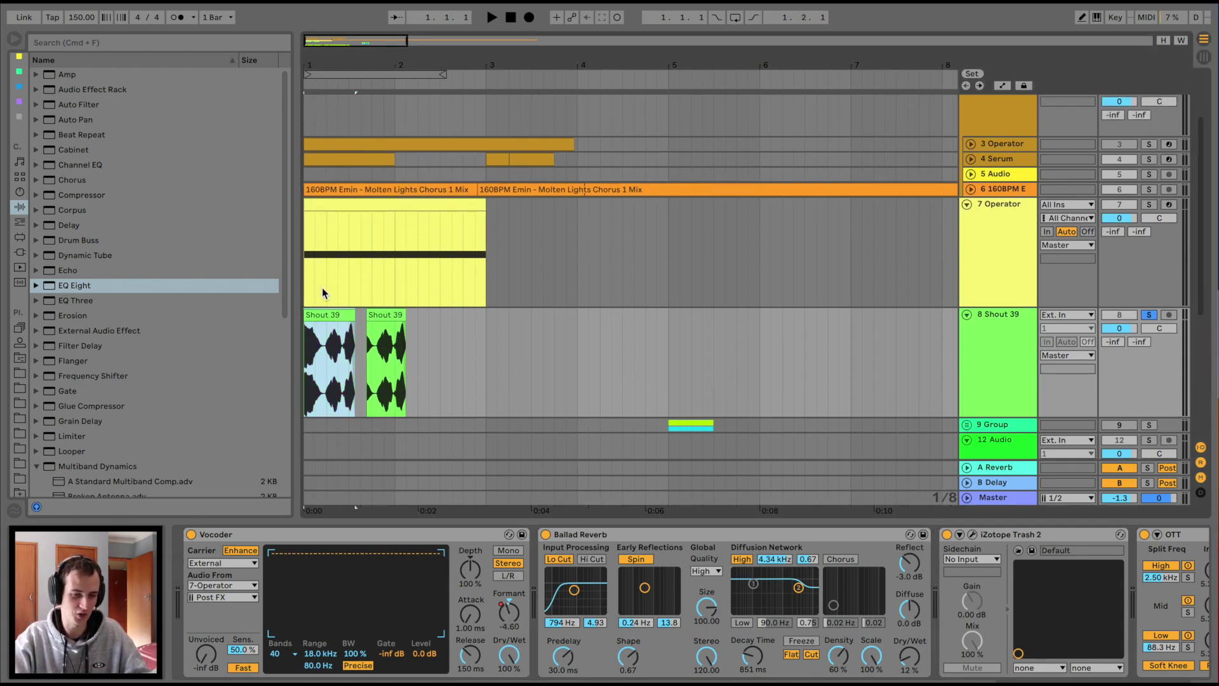
pyautogui.click(1005, 252)
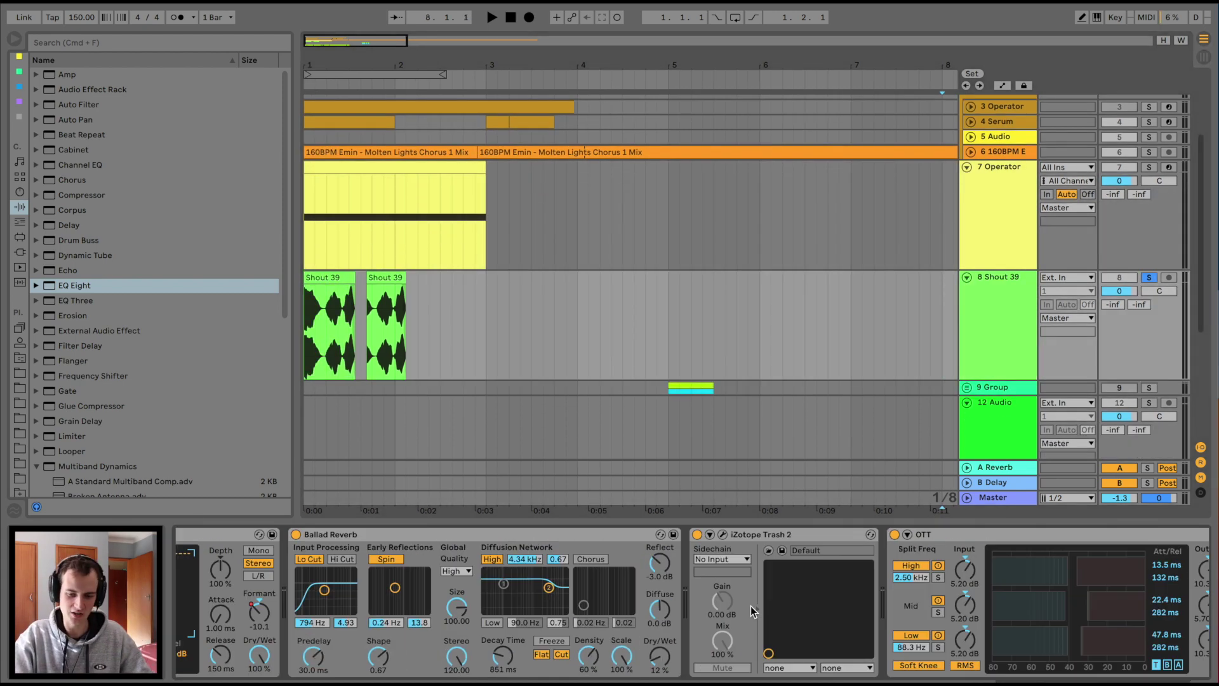
pyautogui.hscroll(10, 751, 610)
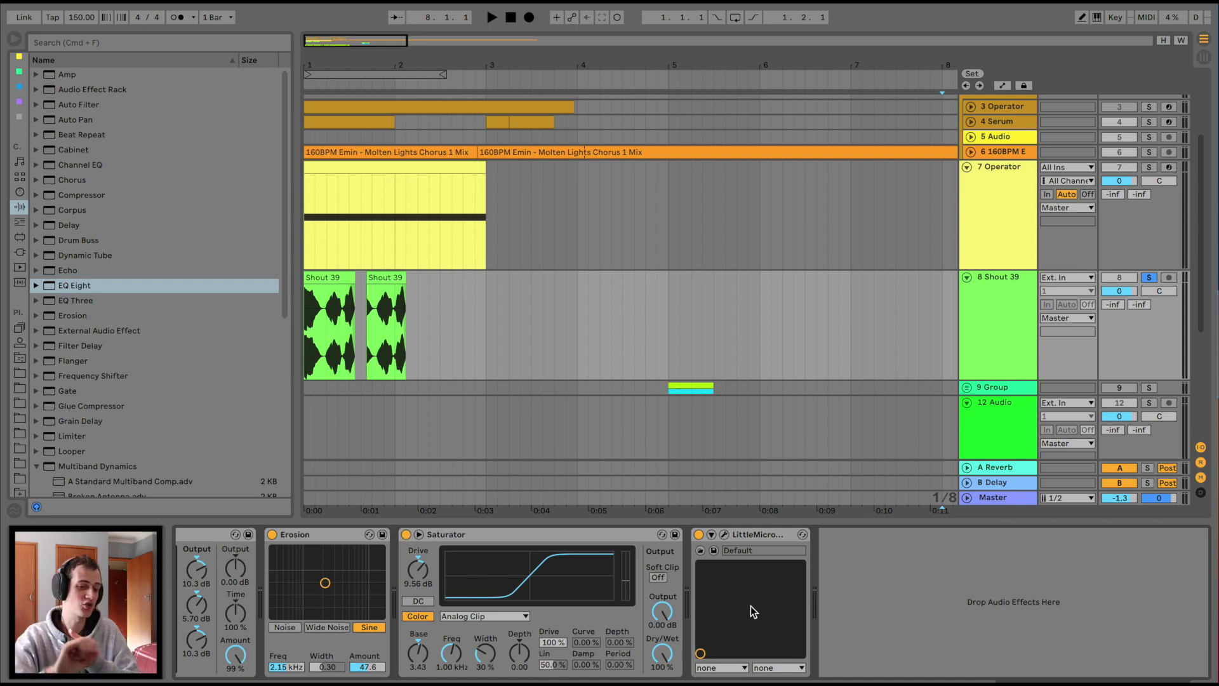
pyautogui.click(309, 323)
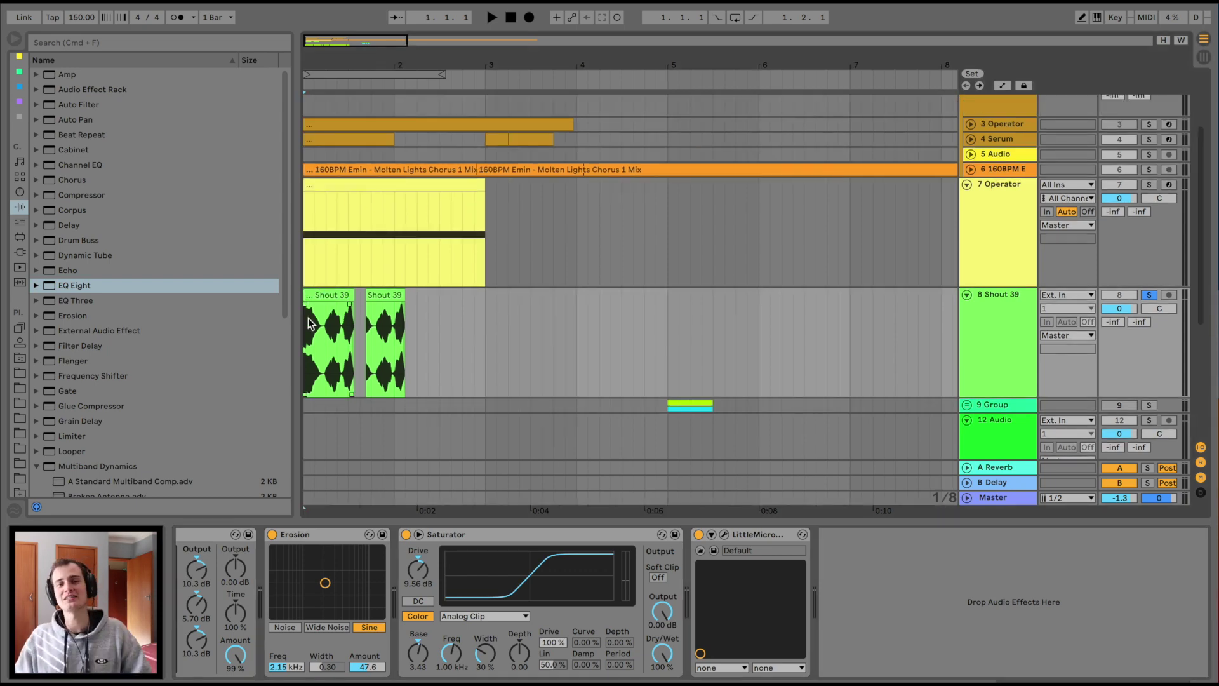